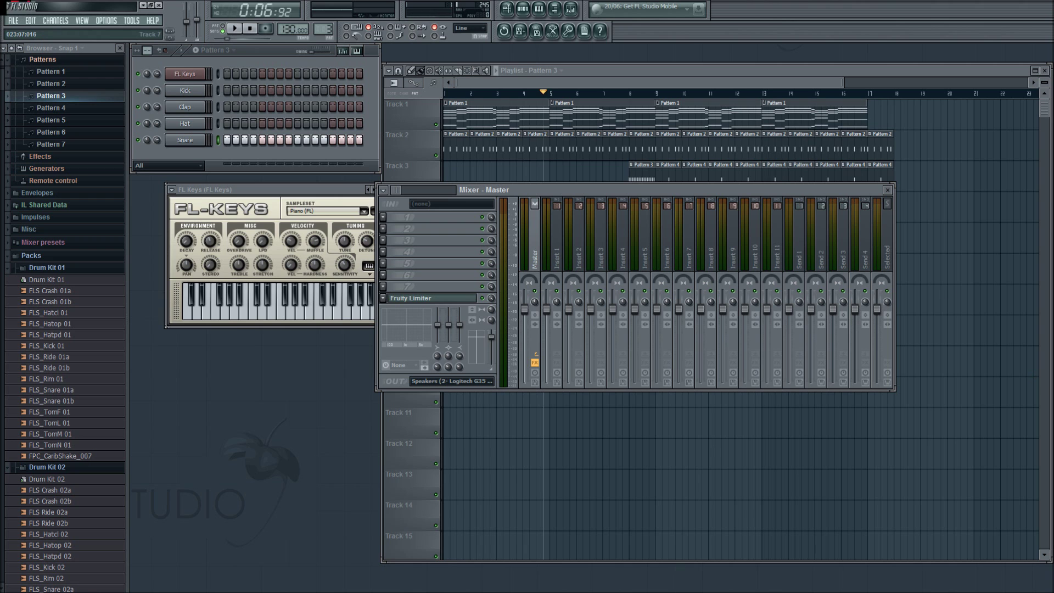
Step: Bring up FL STUDIO TUTORIAL.txt in Notepad and read section #3 - Effects, highlighting the heading on location and utilization of useful effects
drag(1053, 374, 714, 132)
scroll(708, 332, down, 6)
scroll(708, 332, down, 4)
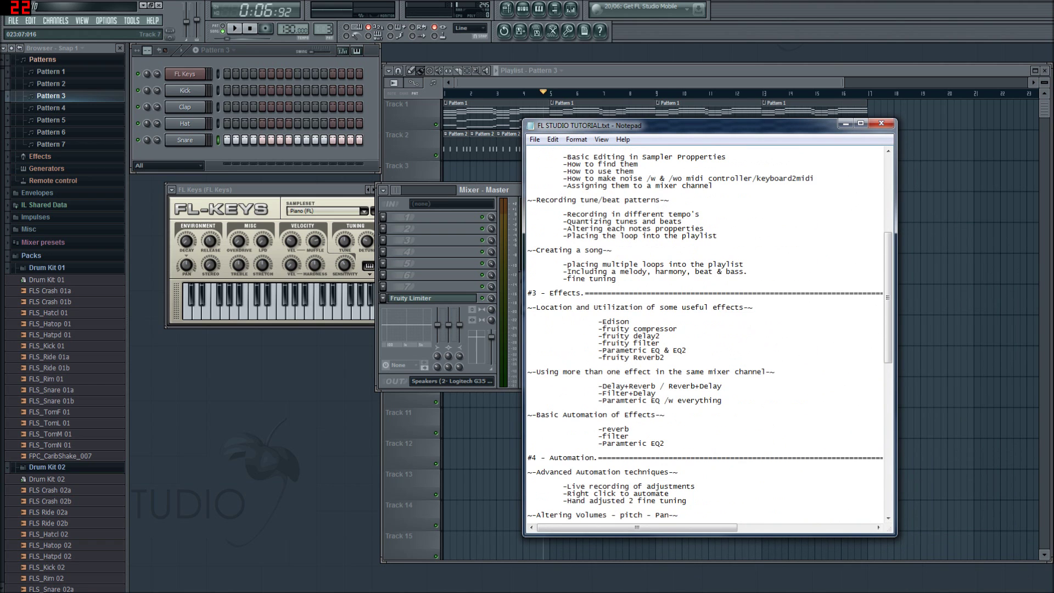
scroll(709, 332, down, 4)
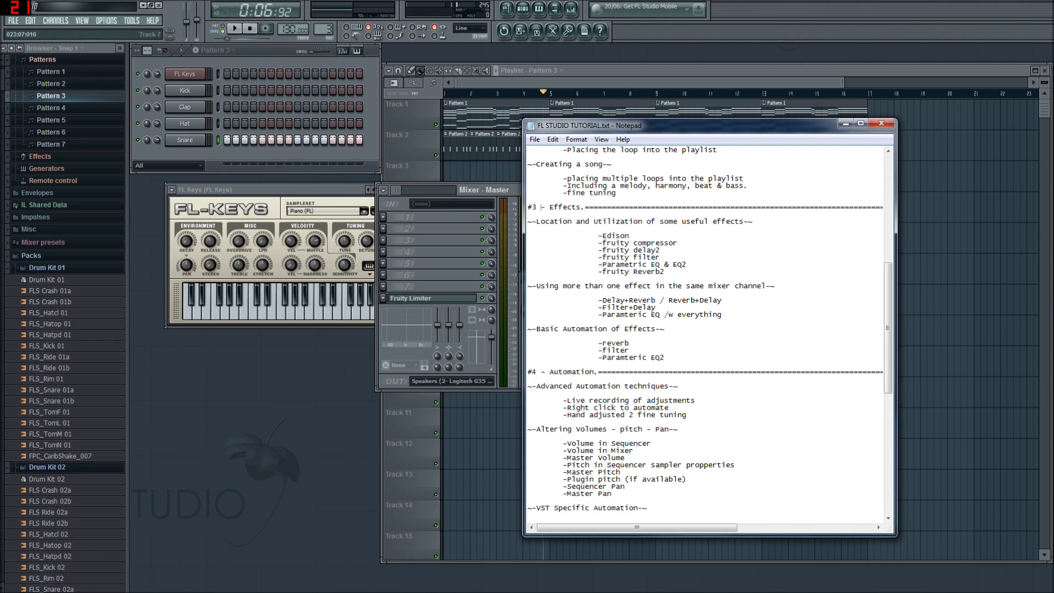
drag(542, 207, 581, 207)
click(528, 236)
drag(528, 221, 752, 221)
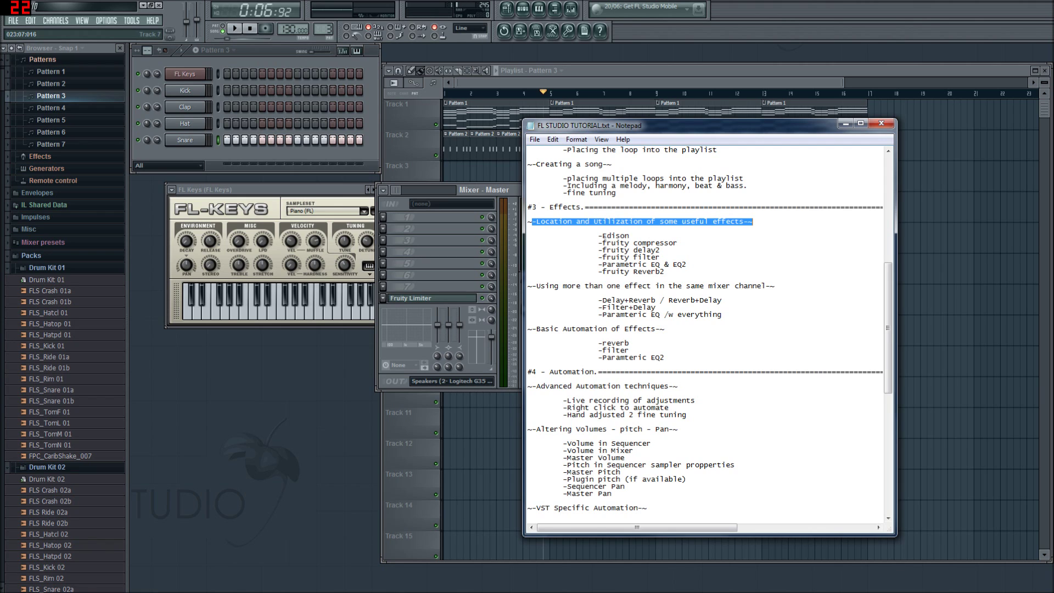
click(602, 236)
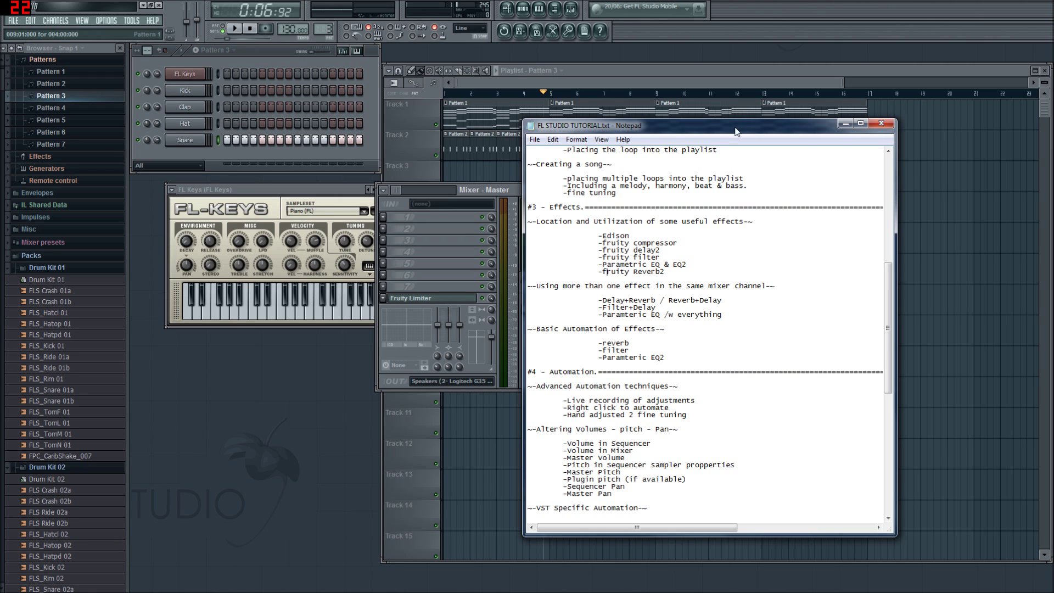
Step: Review all the Effects topics in the outline, from useful effects through basic automation, by highlighting the whole section and clearing the highlight
drag(735, 128, 698, 94)
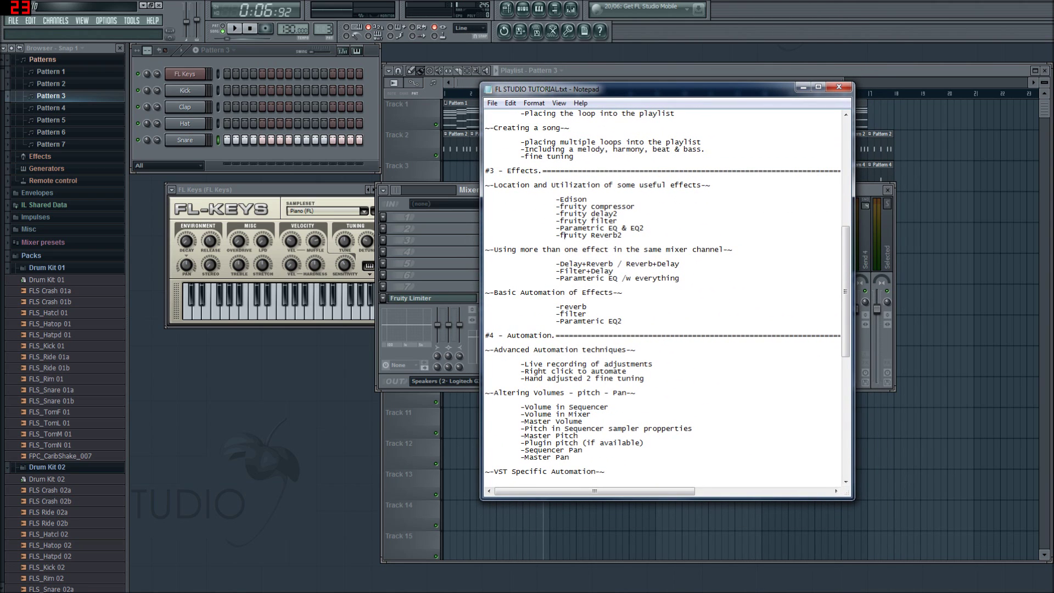
drag(494, 249, 485, 329)
click(521, 213)
drag(623, 321, 489, 185)
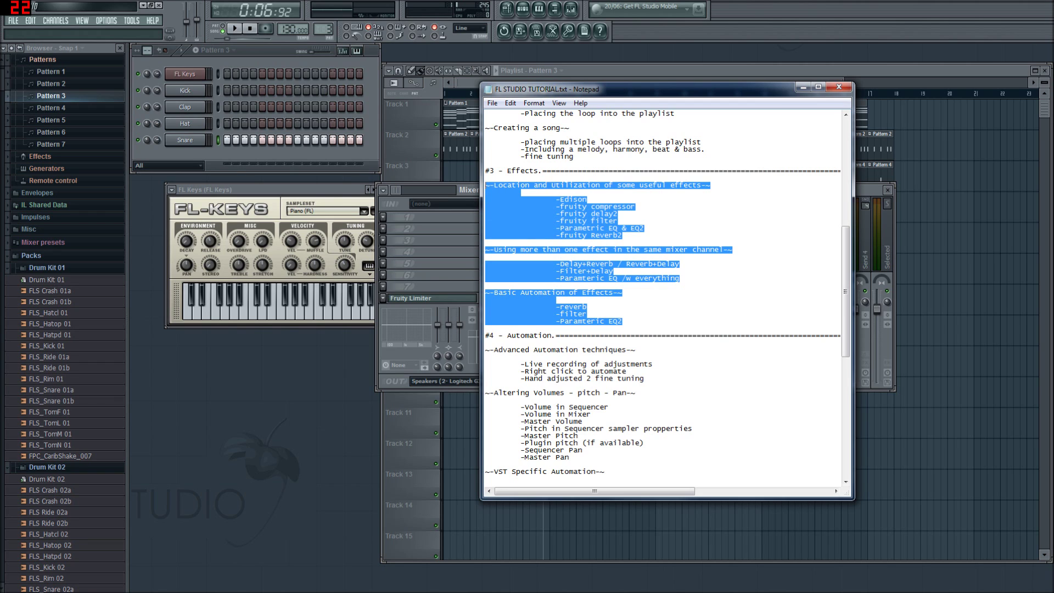
click(618, 221)
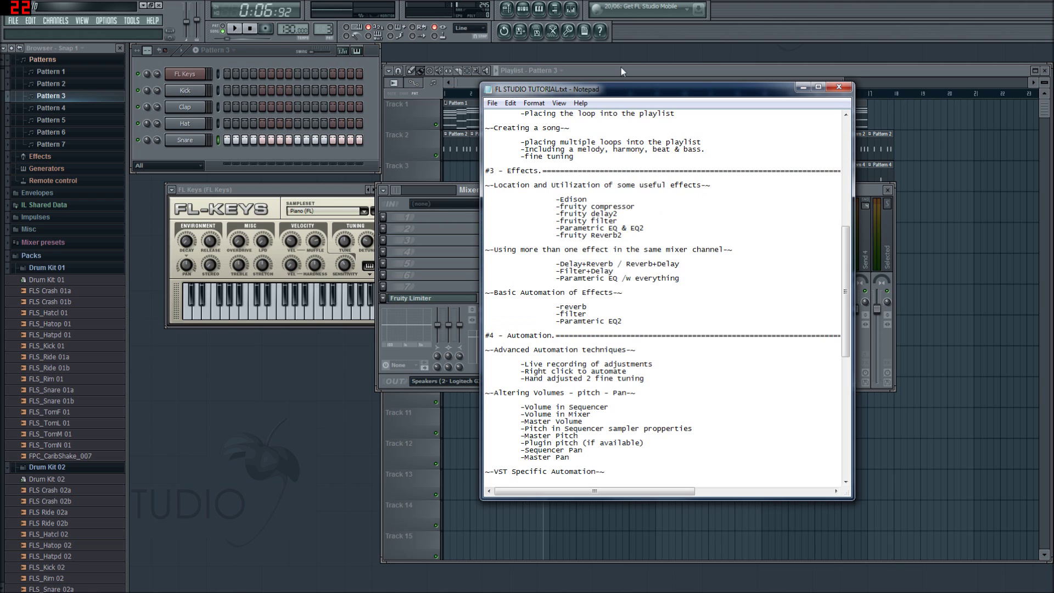
Step: Move the Notepad outline out of the way and close the mixer in FL Studio so the playlist is unobstructed
drag(674, 85, 1053, 439)
drag(644, 229, 524, 335)
click(773, 300)
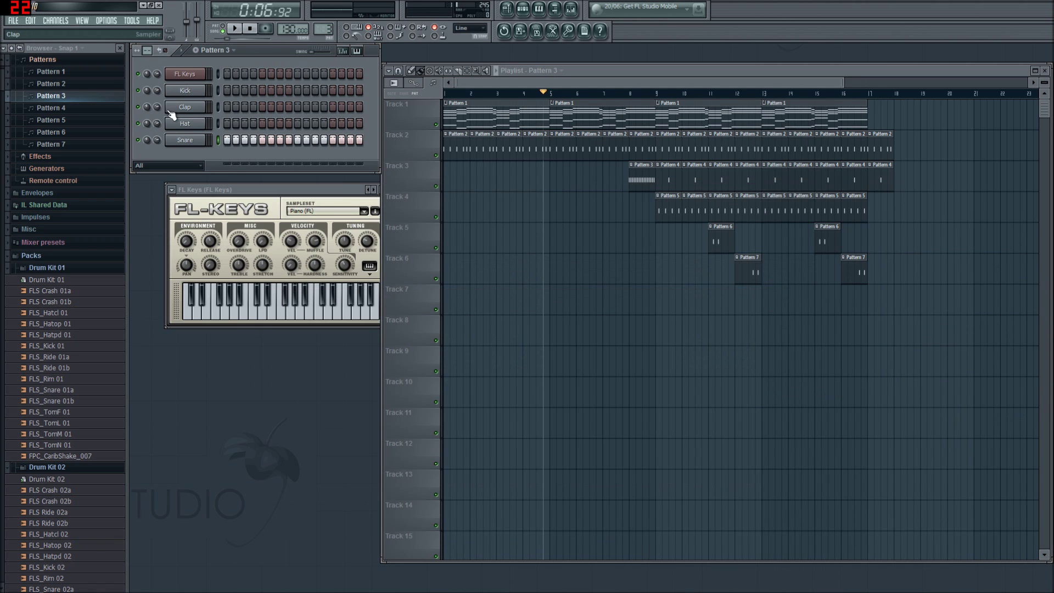
Step: Play the song arrangement in the playlist and stop playback after listening to most of it
mouse_move(501, 82)
mouse_down()
mouse_move(534, 84)
mouse_move(486, 85)
mouse_up()
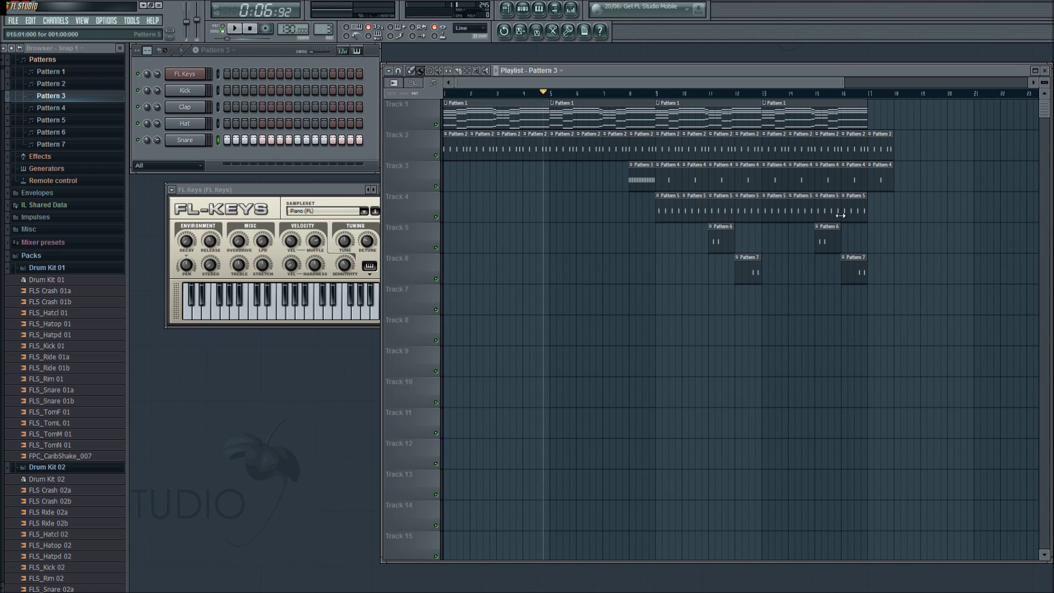
click(250, 28)
click(241, 32)
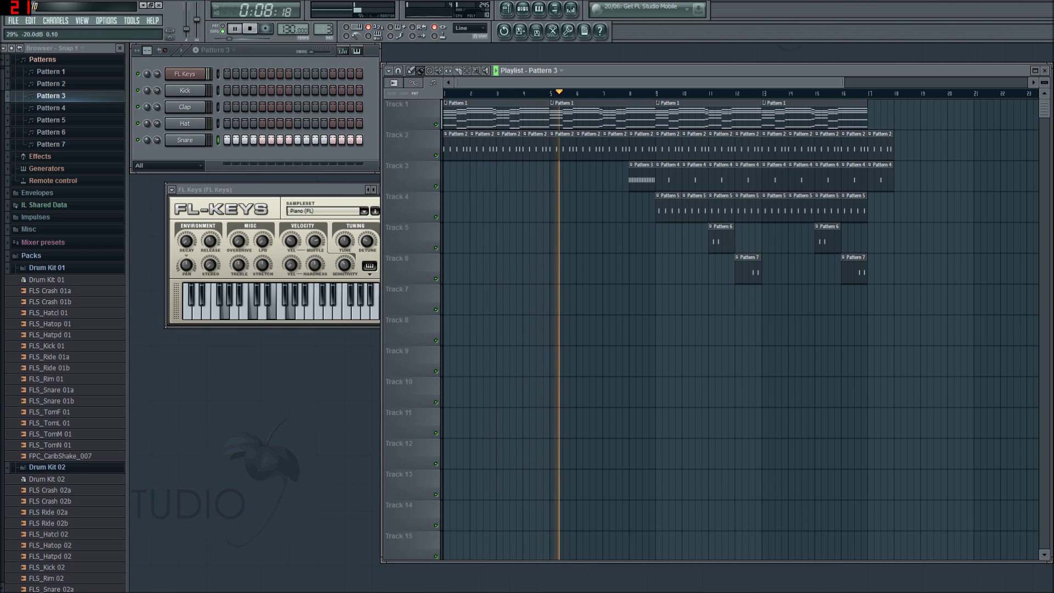
click(242, 30)
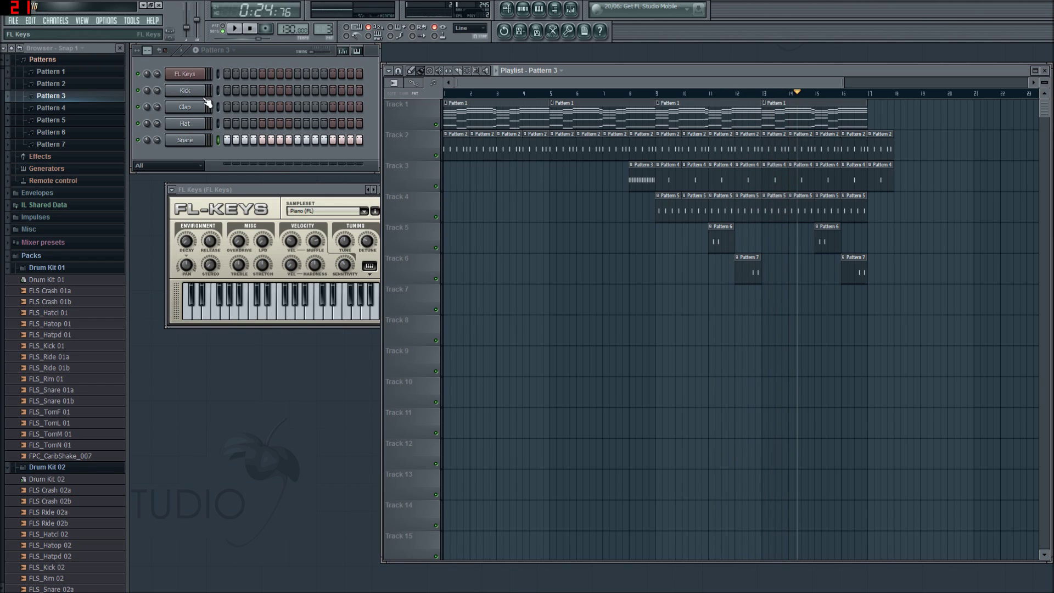
Step: Open the mixer and look through Insert tracks 1 to 4, leaving Insert 1 selected
key(F9)
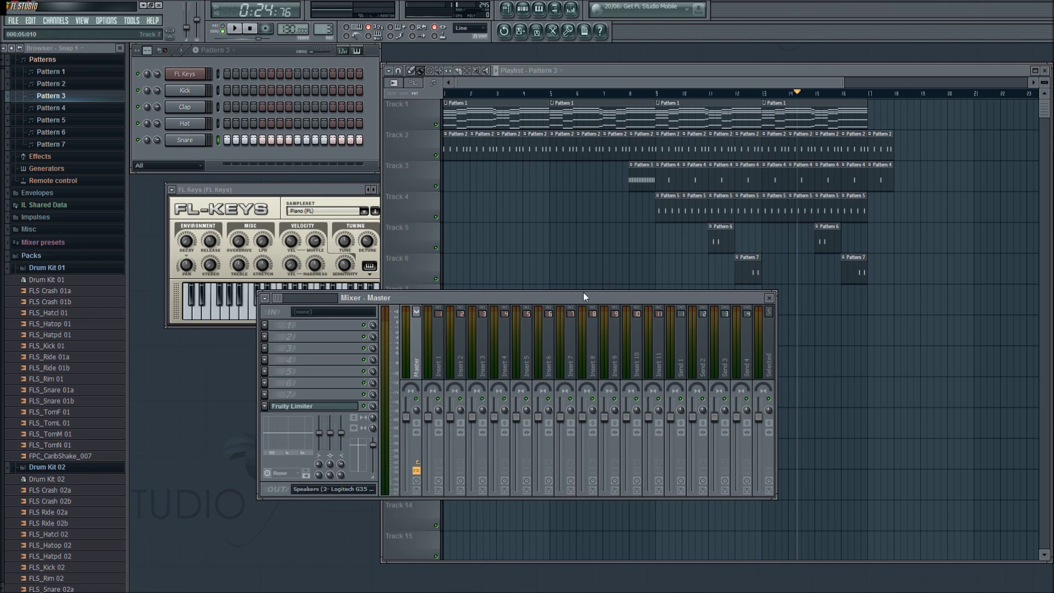
drag(584, 298, 674, 259)
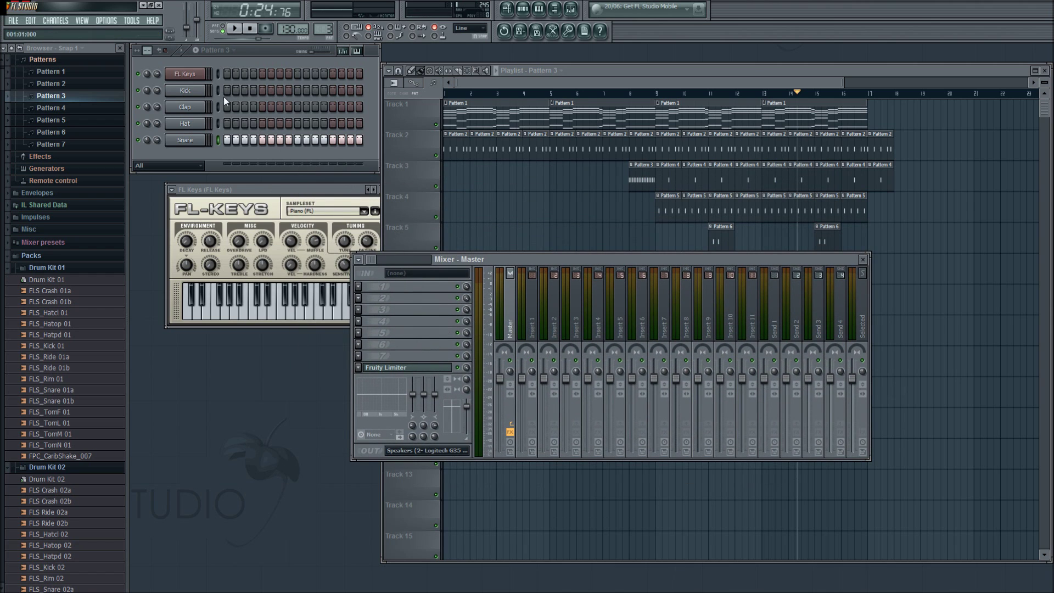
click(541, 328)
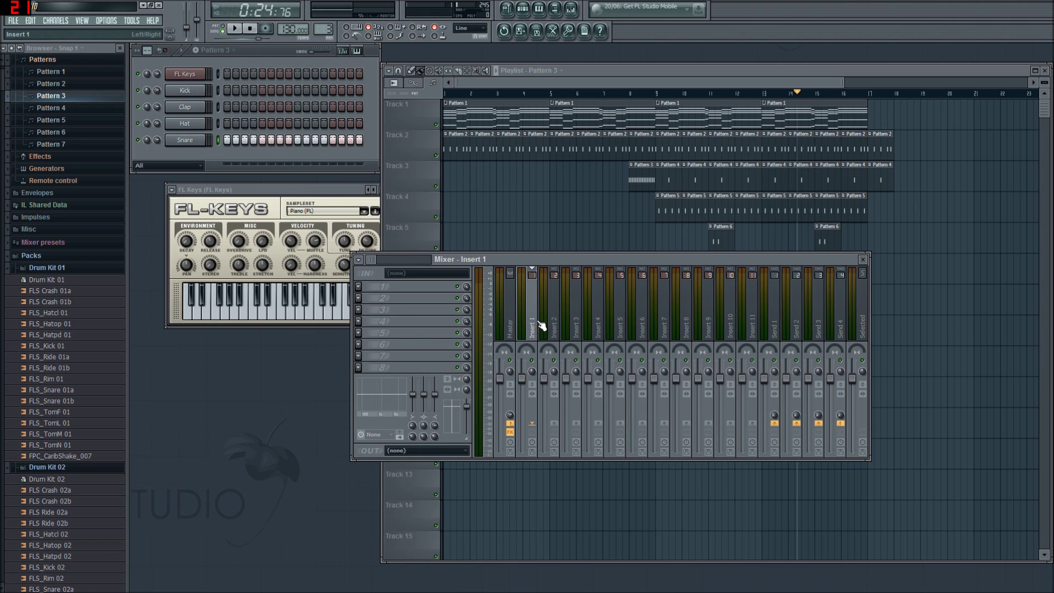
click(555, 319)
click(584, 317)
click(600, 319)
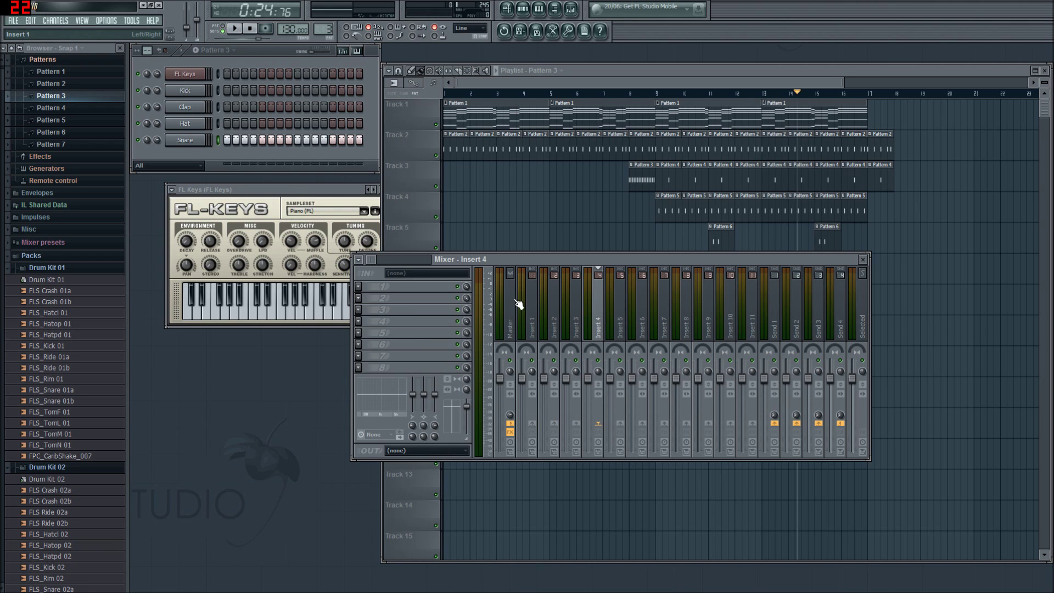
click(537, 313)
Step: Reposition the mixer below the channel rack and play the song briefly to watch the mixer track levels
drag(636, 263, 529, 289)
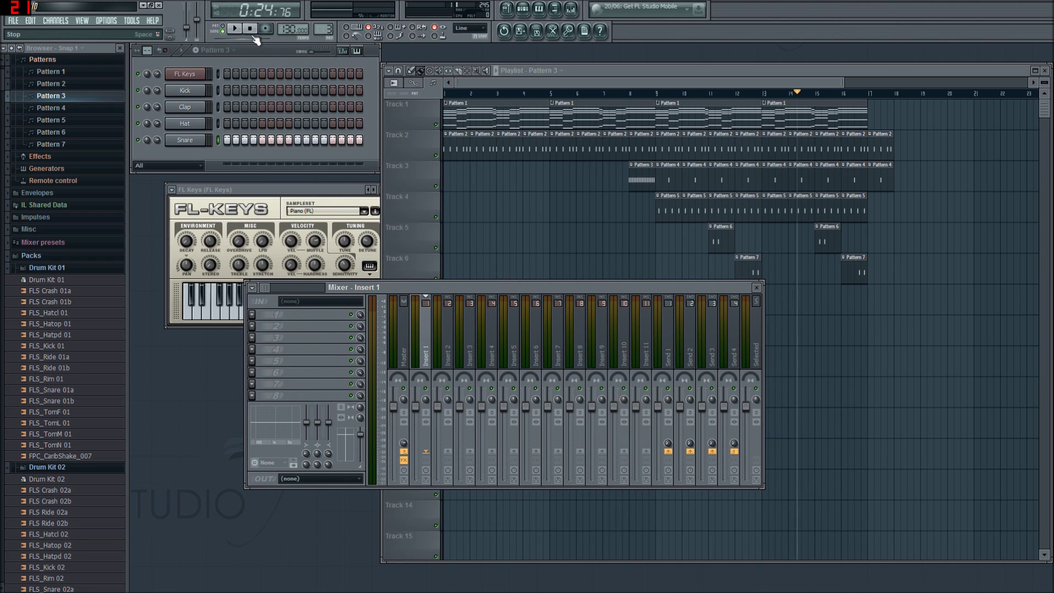
key(space)
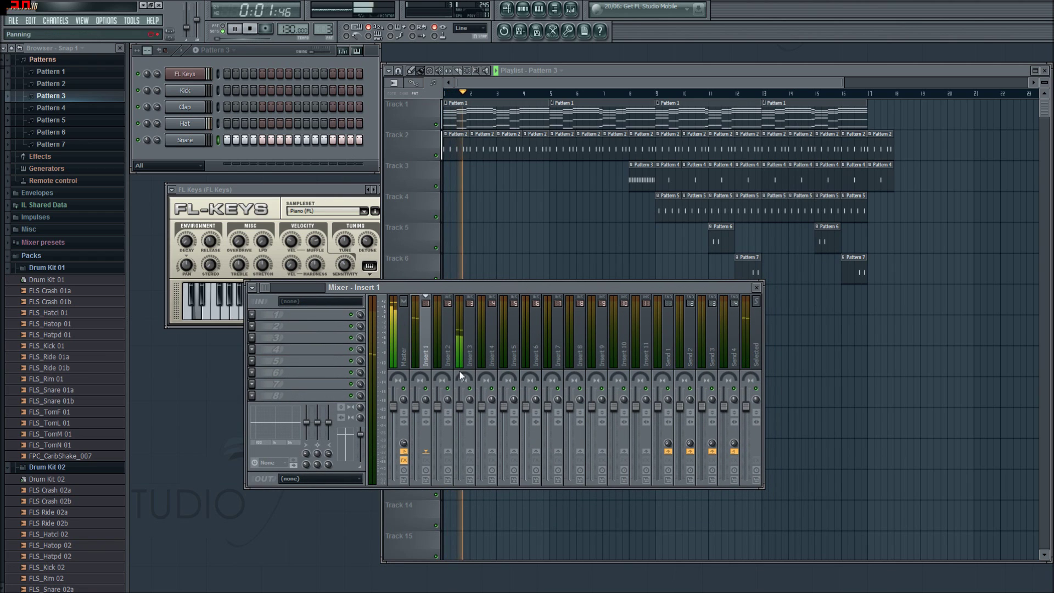
click(247, 33)
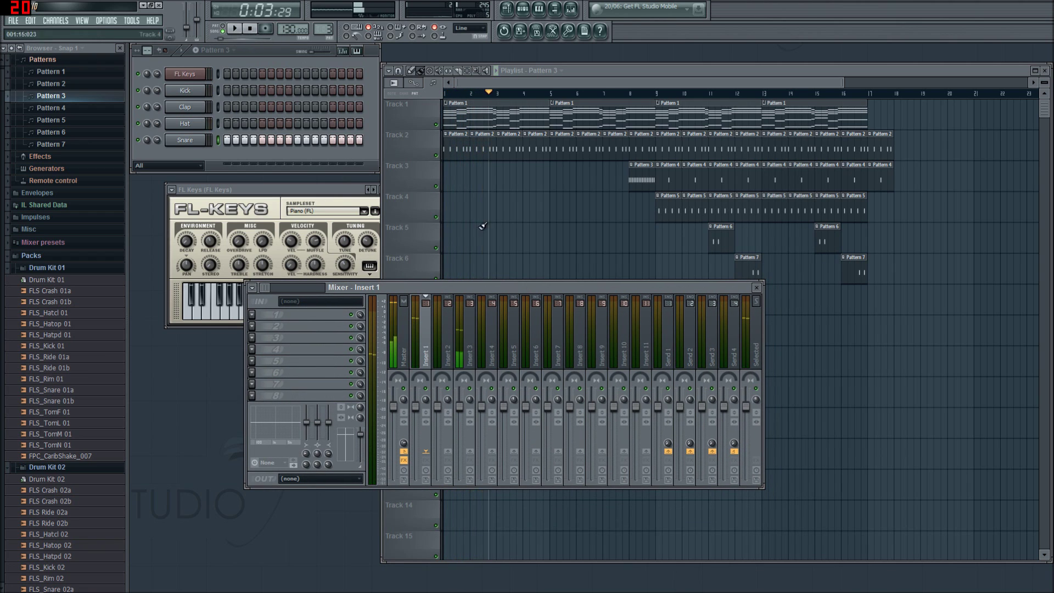
Step: Route the FL Keys channel to mixer track 1 in its channel settings and close them
click(201, 76)
drag(602, 143, 445, 126)
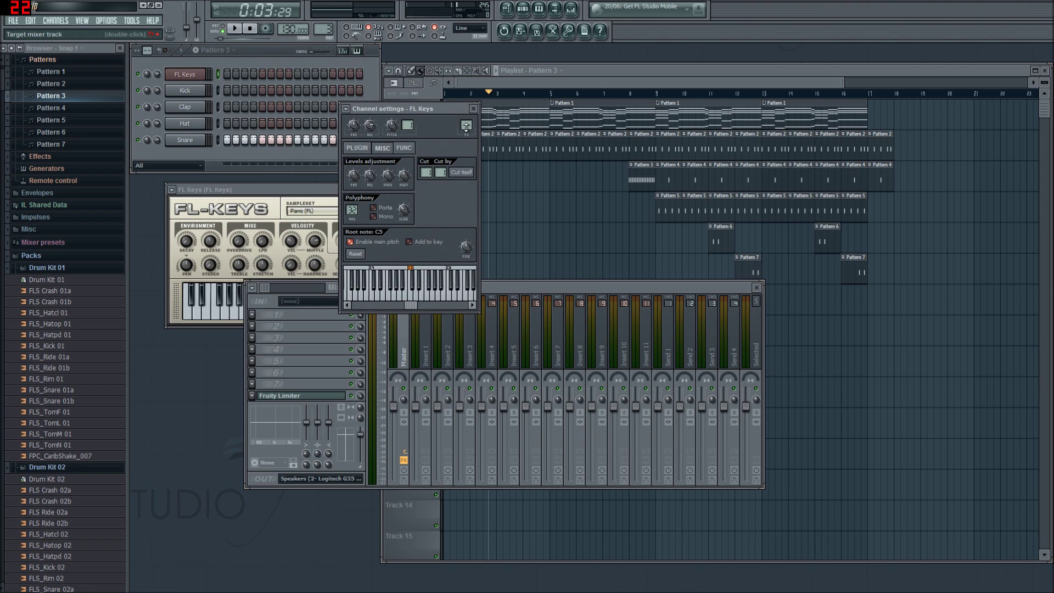
drag(466, 127, 466, 122)
click(473, 109)
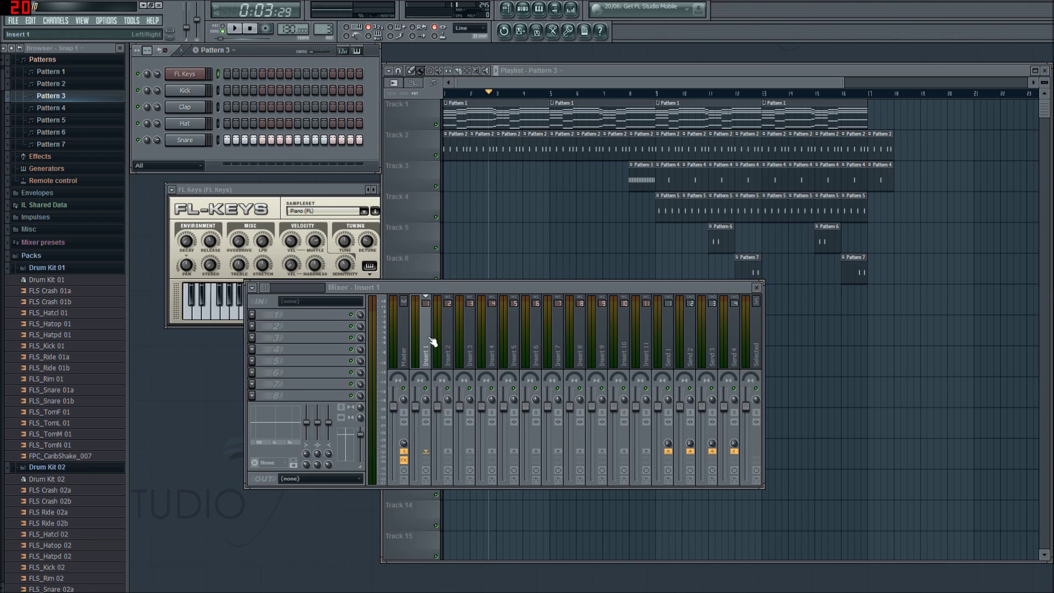
Step: Rename mixer track Insert 1 to "Piano" and give it a blue-violet color
click(432, 342)
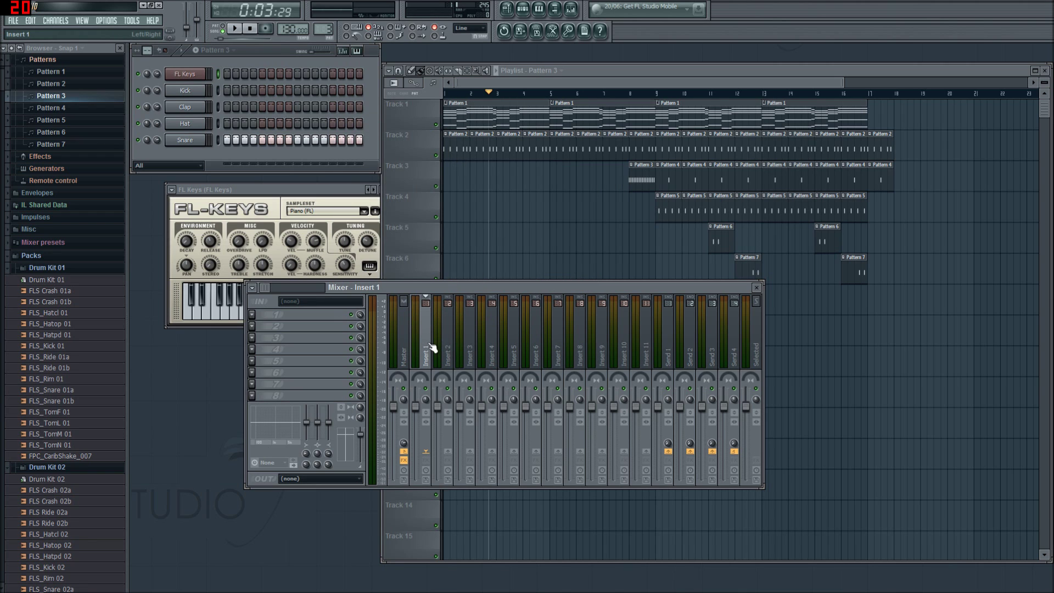
double_click(432, 347)
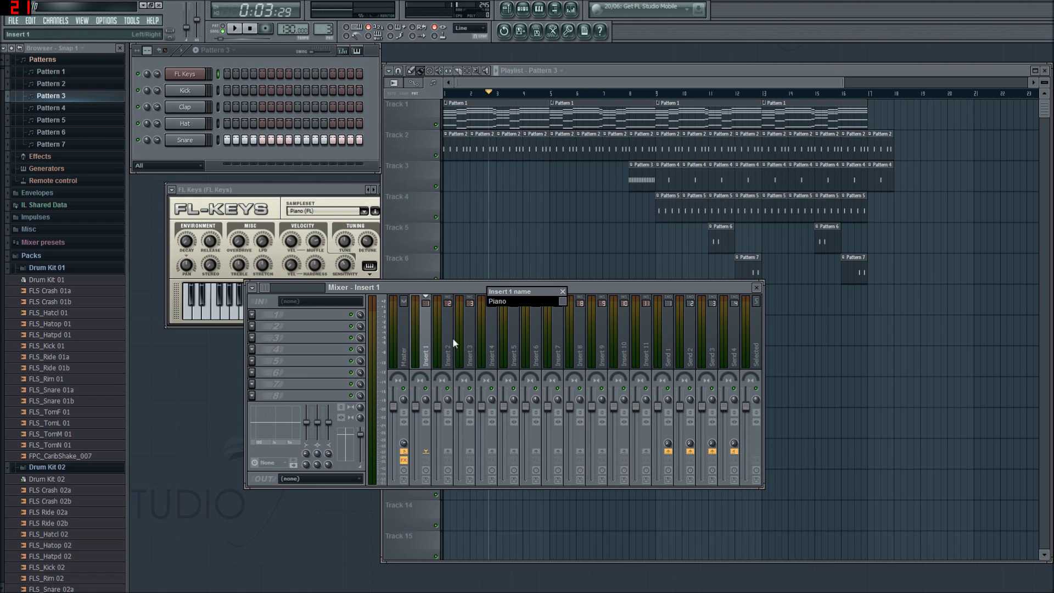
click(562, 302)
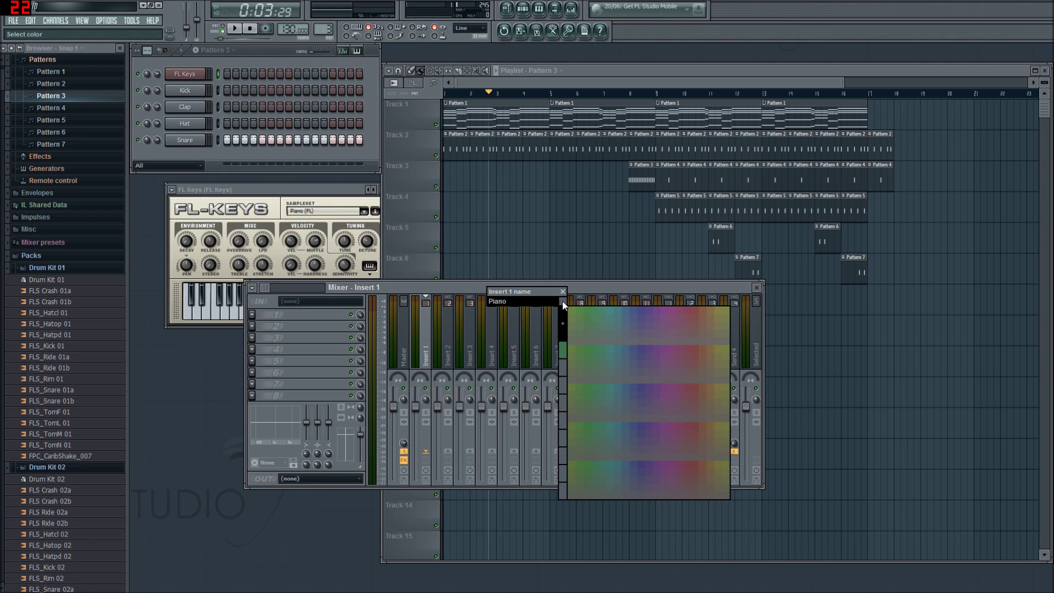
click(643, 309)
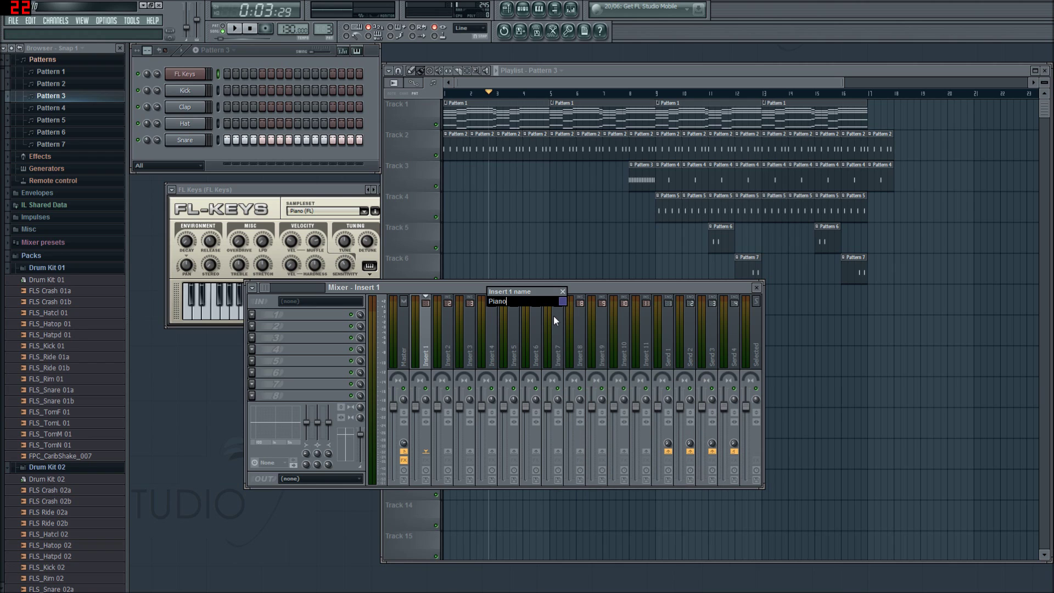
key(Return)
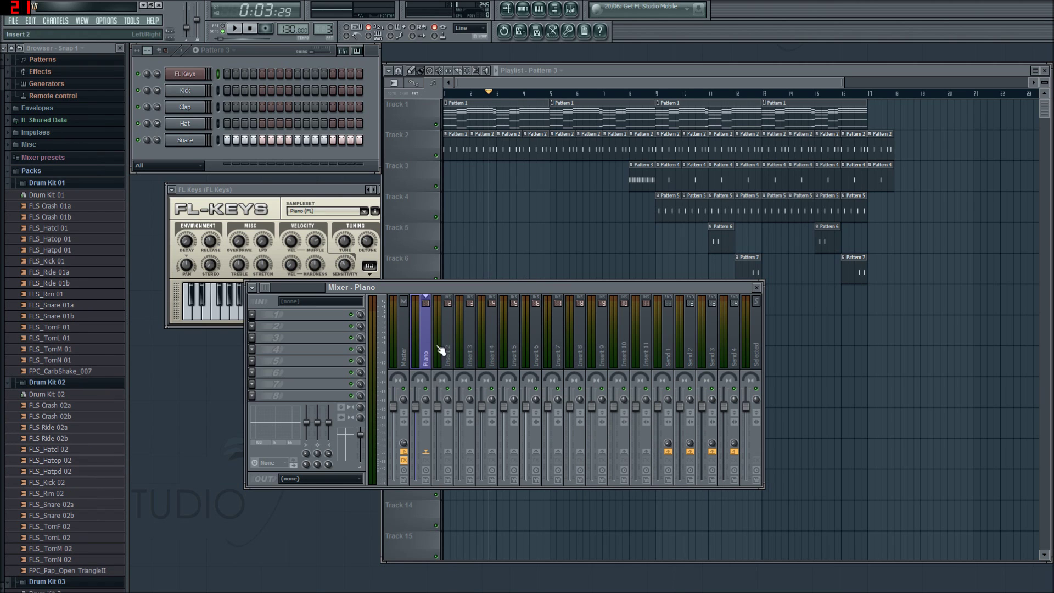
Step: Route the Kick channel to mixer track 2 in its channel settings and close them
click(186, 91)
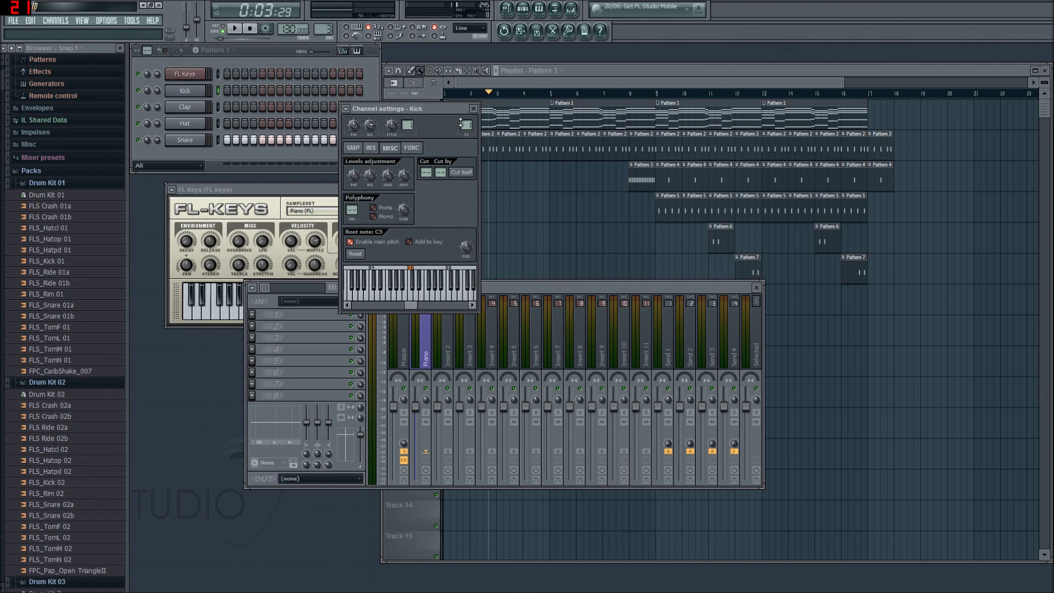
drag(466, 126, 471, 116)
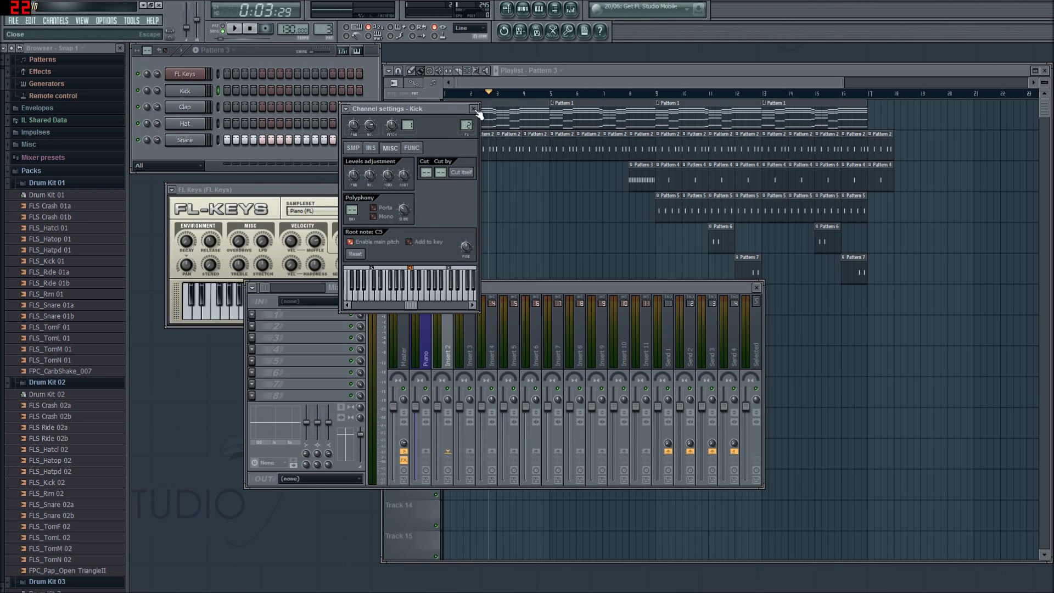
click(475, 110)
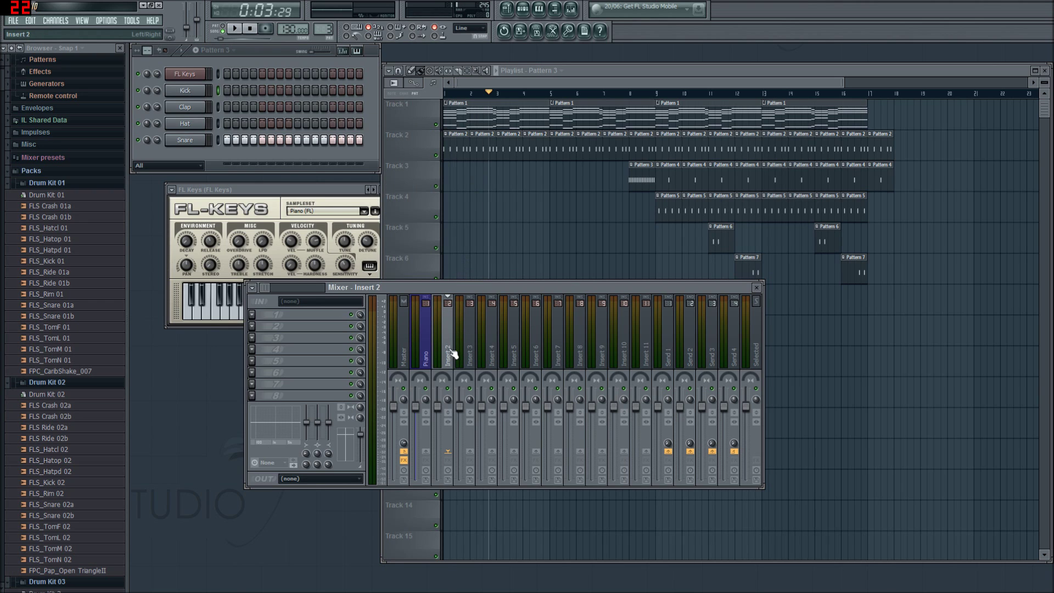
Step: Rename mixer track Insert 2 to "Kick" and give it a green color
double_click(449, 348)
text(Kick)
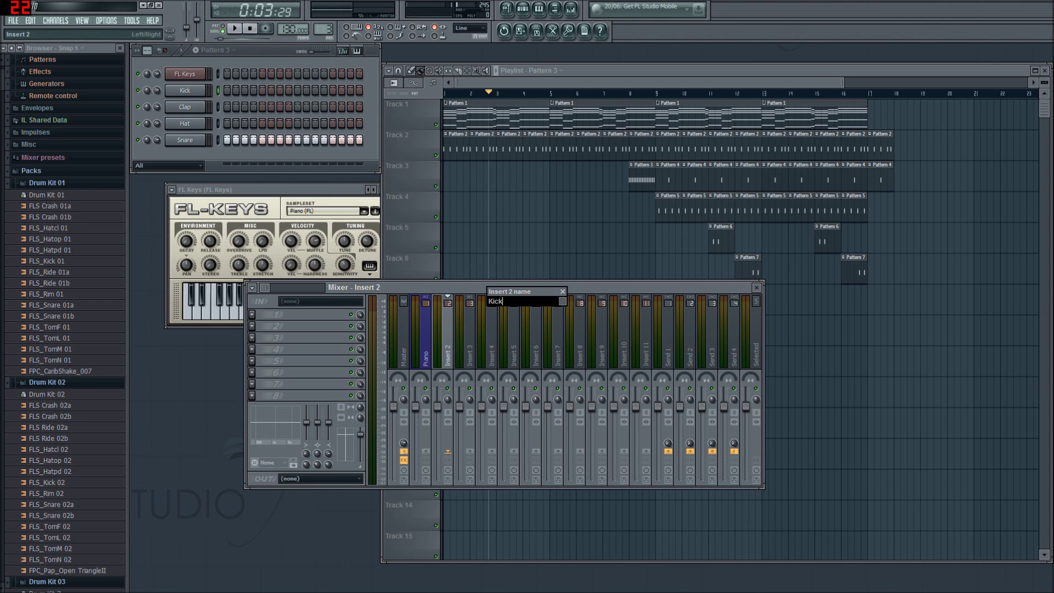
click(563, 301)
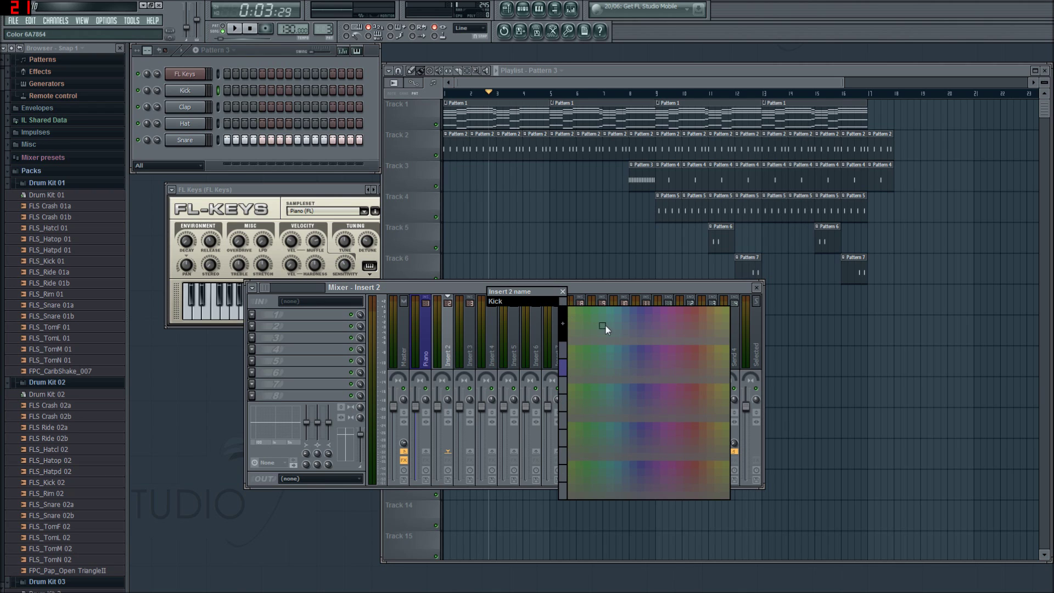
click(573, 310)
key(Return)
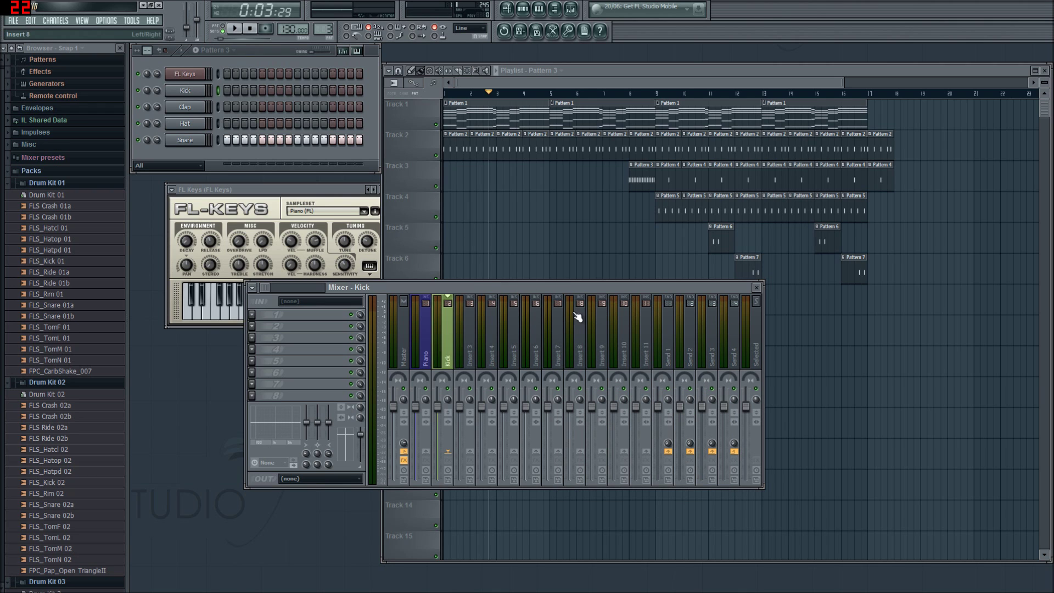
Step: Route the Clap channel to mixer track 3 in its channel settings and close them
click(202, 107)
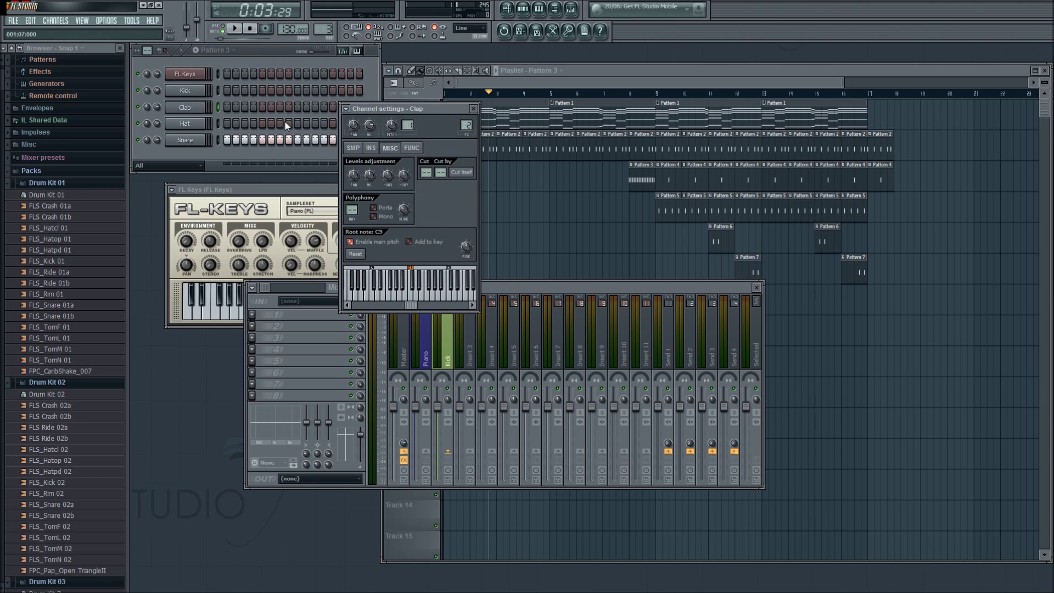
double_click(468, 126)
click(474, 108)
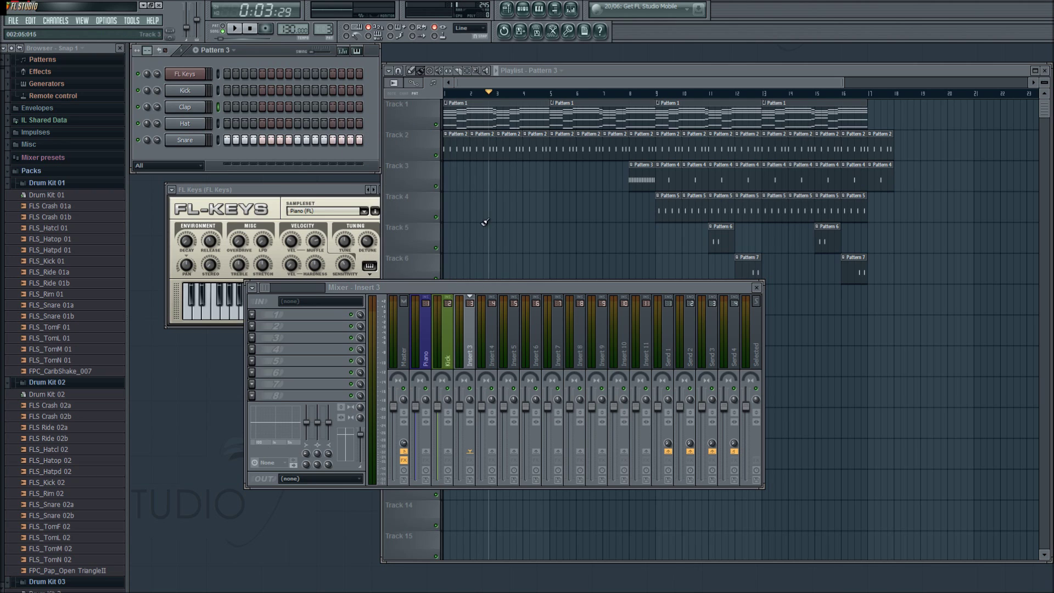
Step: Rename mixer track Insert 3 to "Claps", keeping the default color
click(474, 346)
double_click(475, 347)
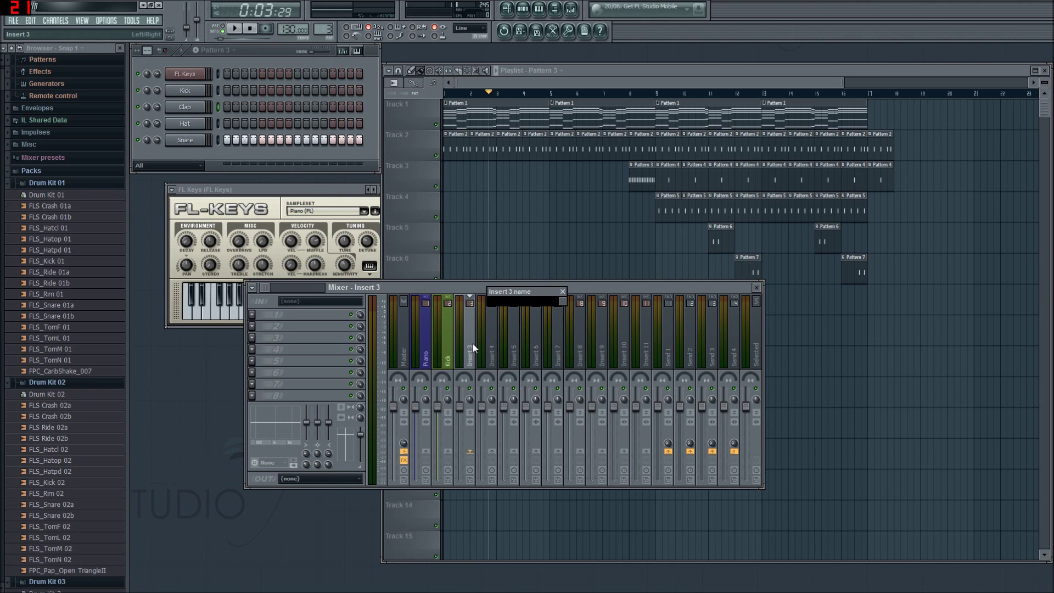
text(Claps)
key(Return)
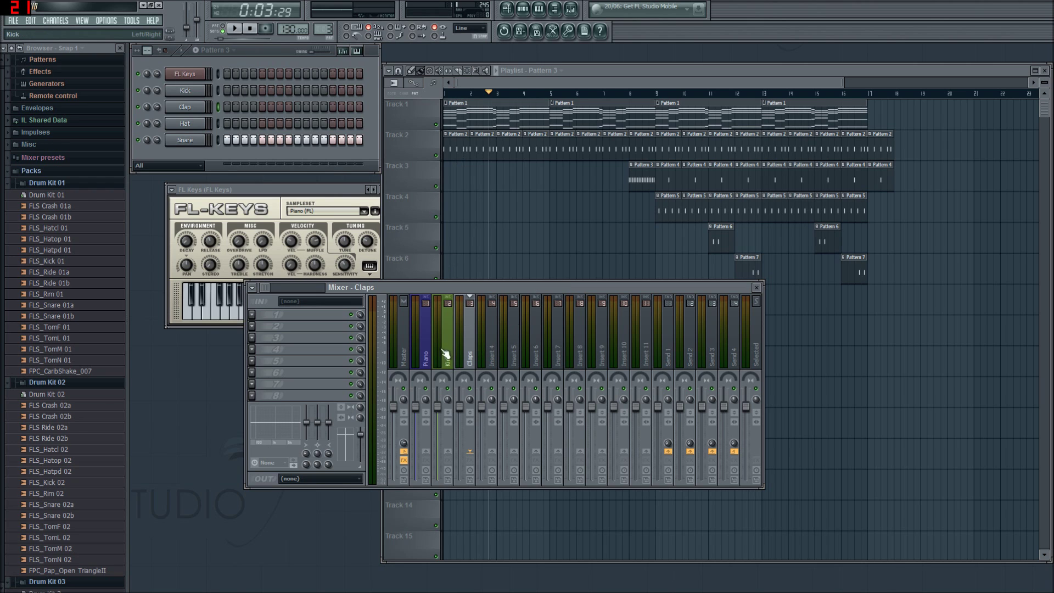
Step: Give the Claps mixer track the same green color as the Kick track
double_click(477, 345)
click(563, 301)
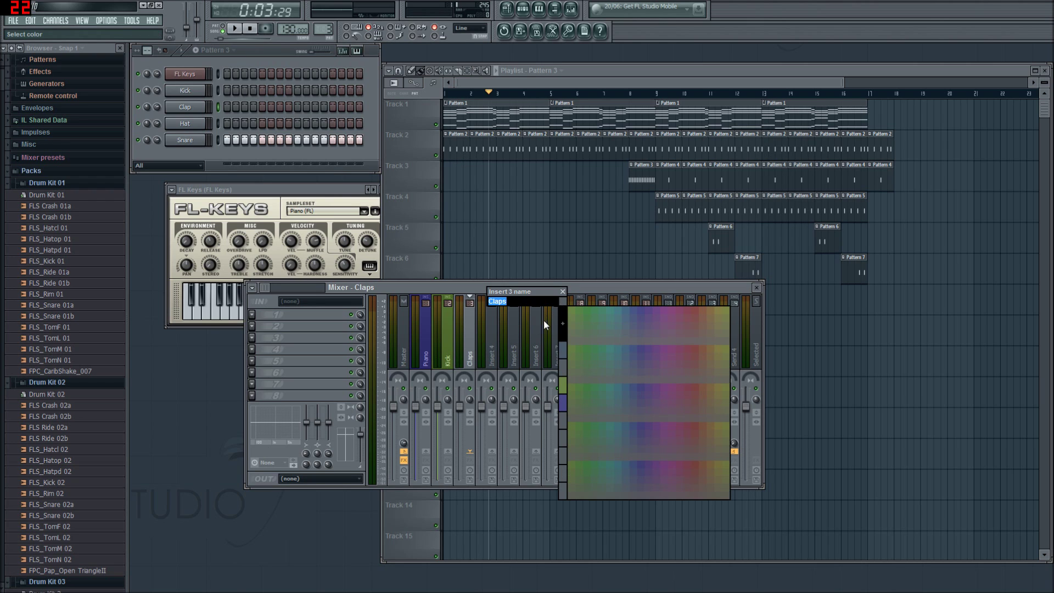
click(563, 385)
key(Return)
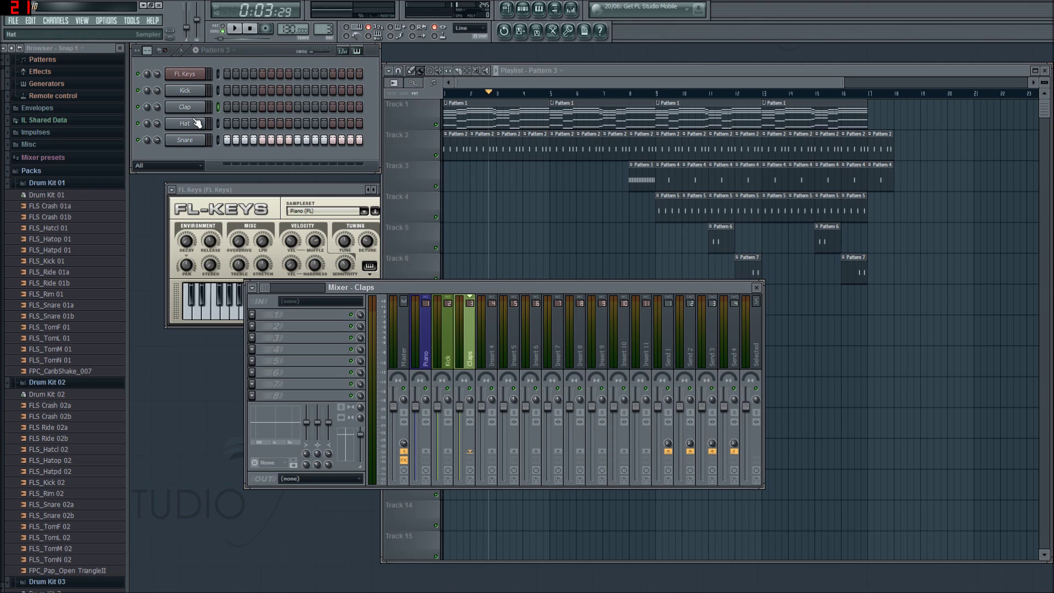
Step: Route the Hat channel to mixer track 3 and rename Pattern 3 to "Hats+Claps"
click(200, 128)
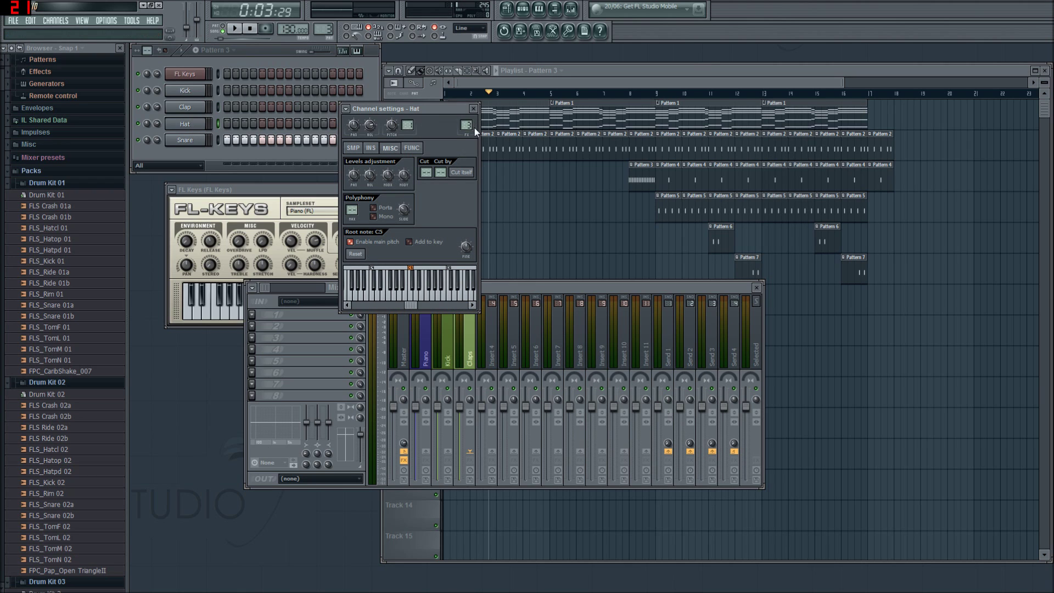
click(474, 109)
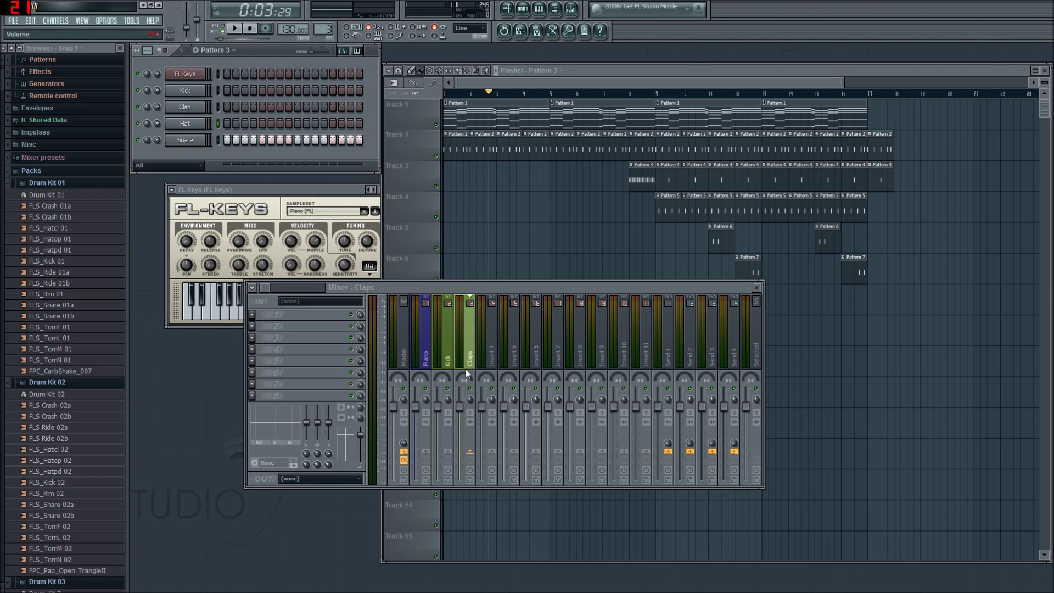
key(F2)
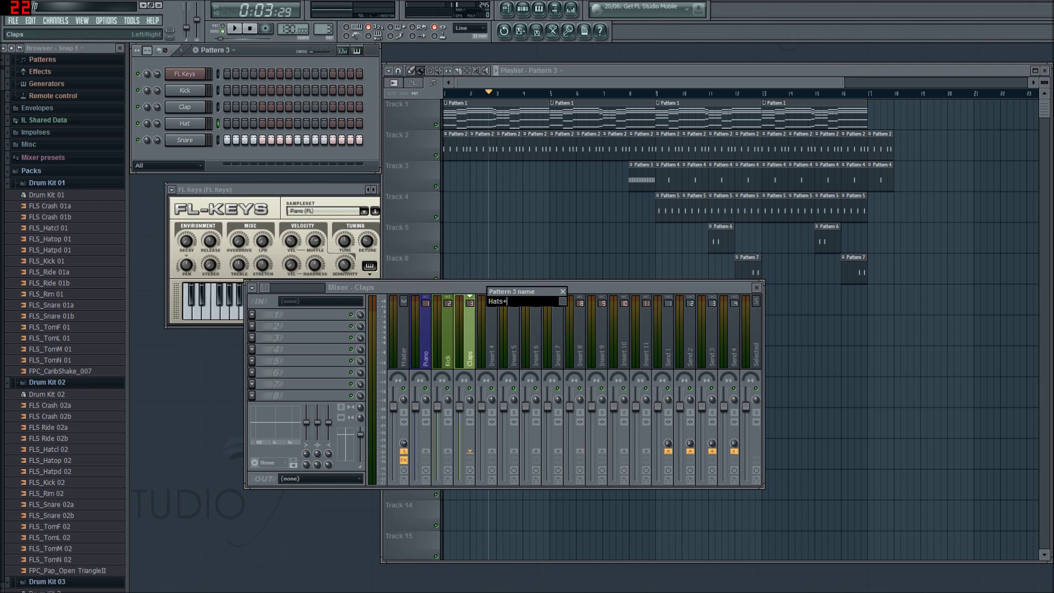
key(Return)
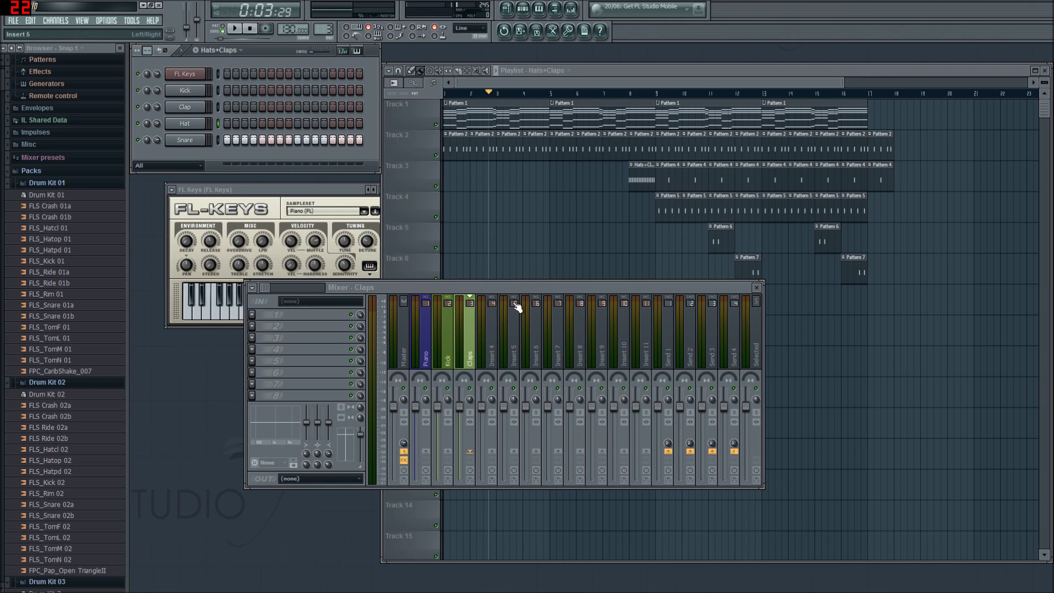
Step: Rename the Claps mixer track to "Hats Claps", keeping its green color
click(496, 341)
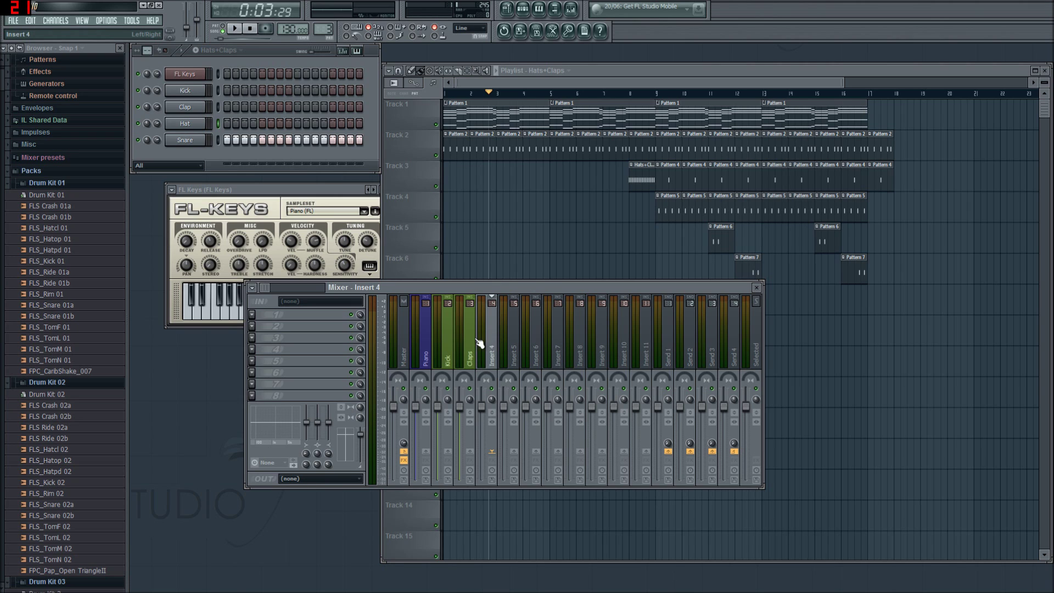
right_click(473, 338)
click(472, 328)
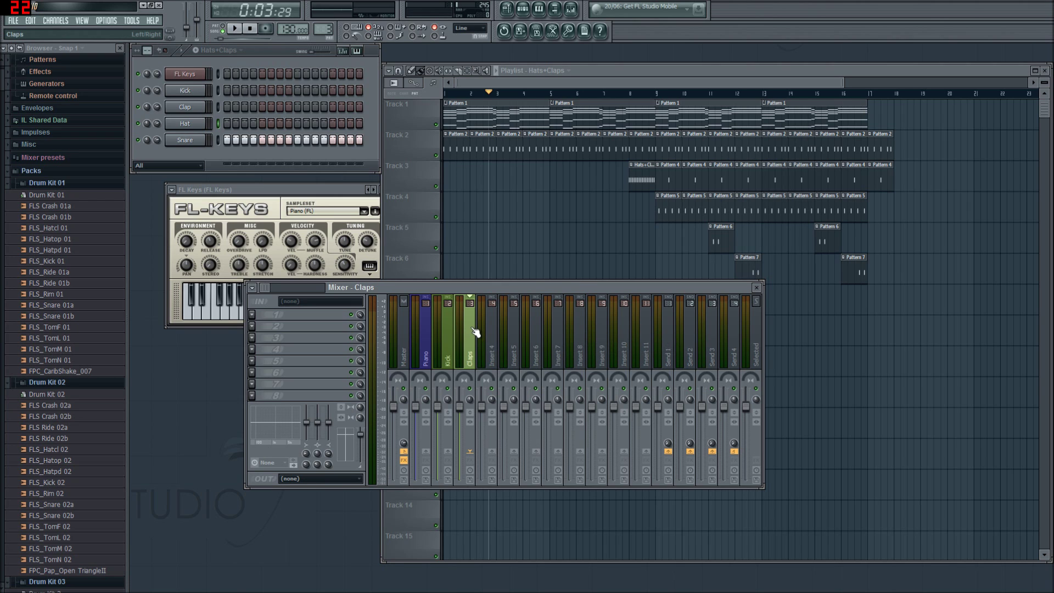
text(HGat)
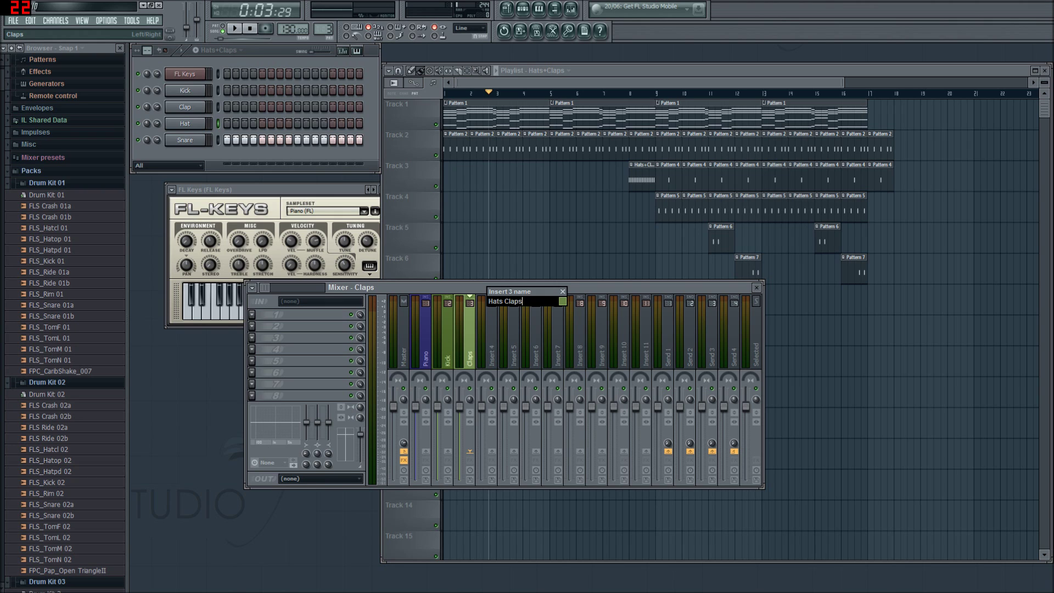
key(Return)
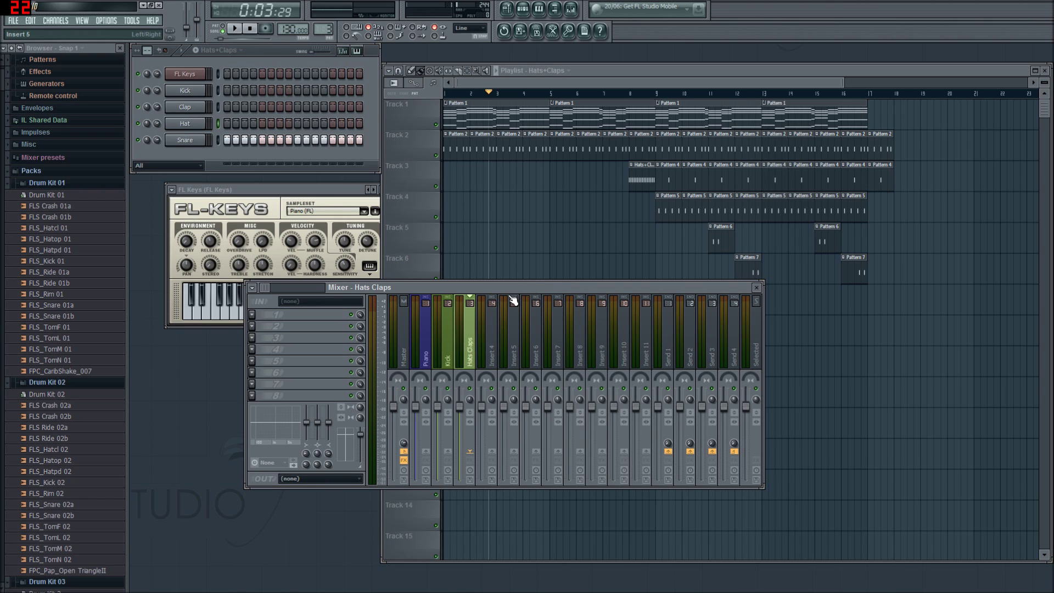
Step: Route the Snare channel to mixer track 4 and give that track the name "Snare" and a green color
click(185, 140)
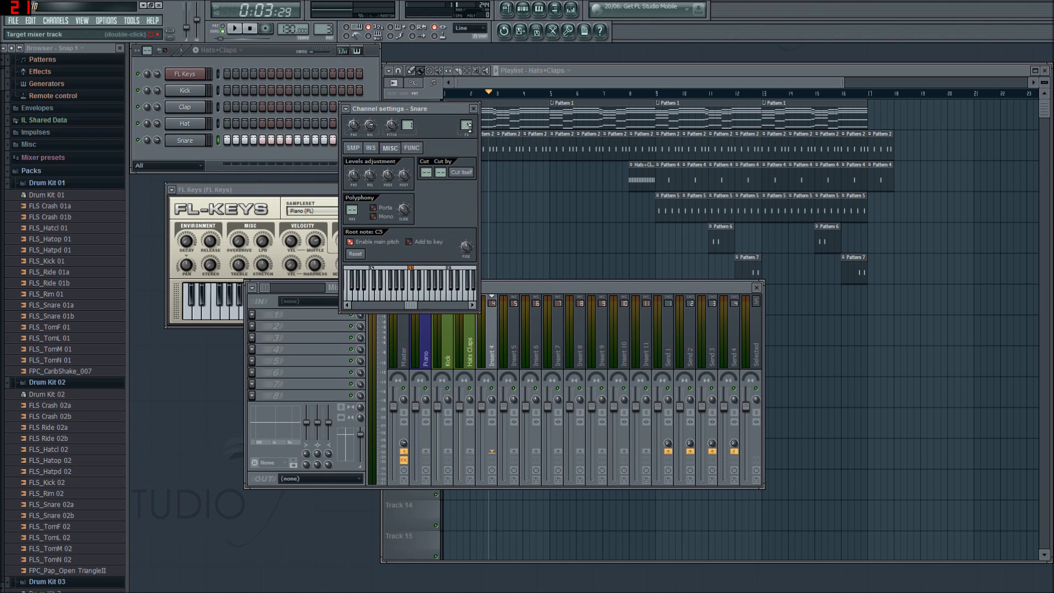
click(474, 109)
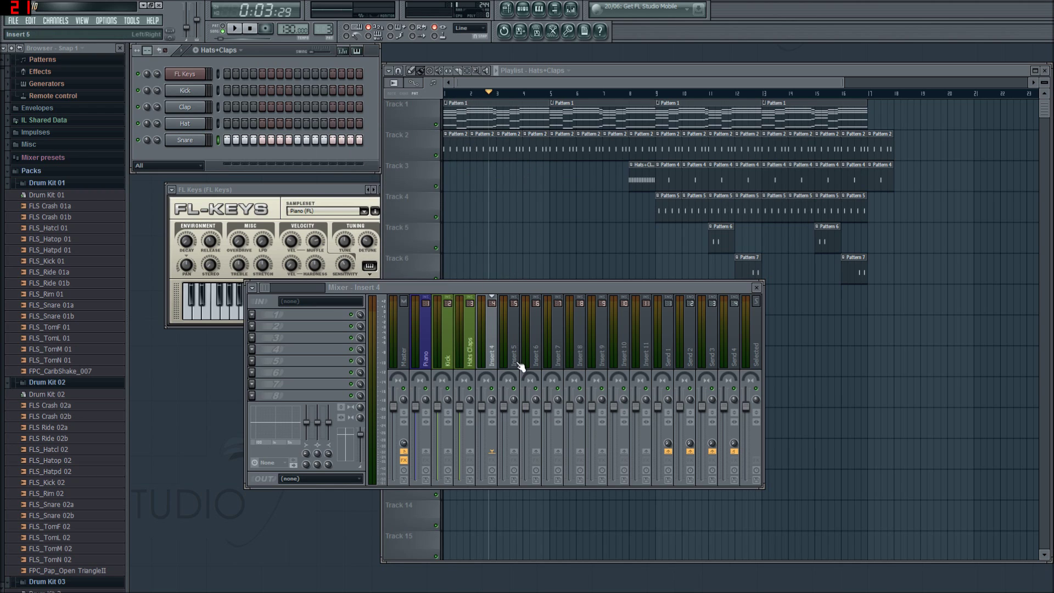
double_click(492, 345)
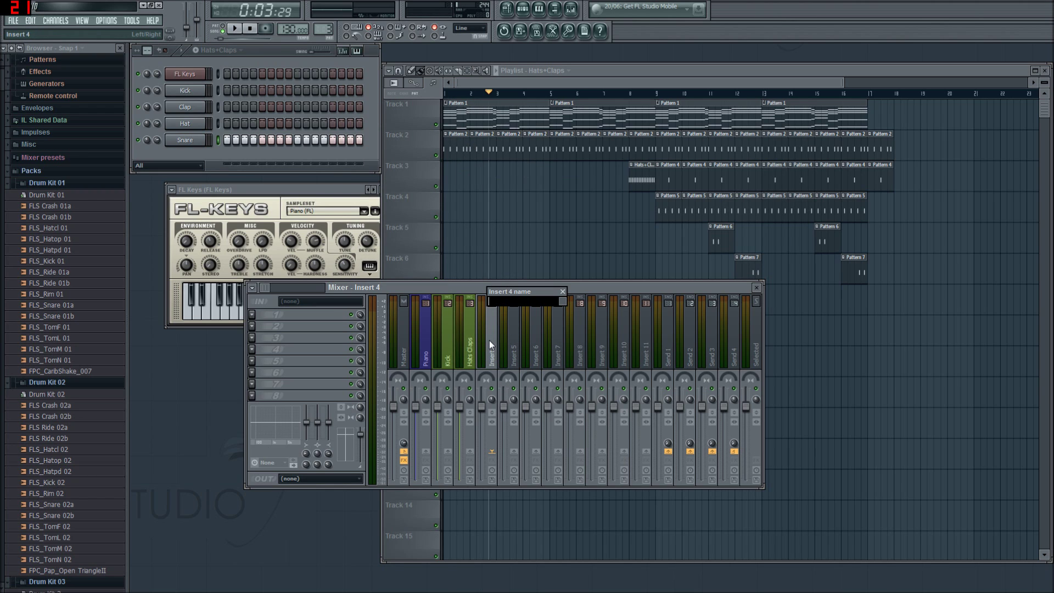
text(Snare)
click(562, 302)
click(564, 366)
click(563, 301)
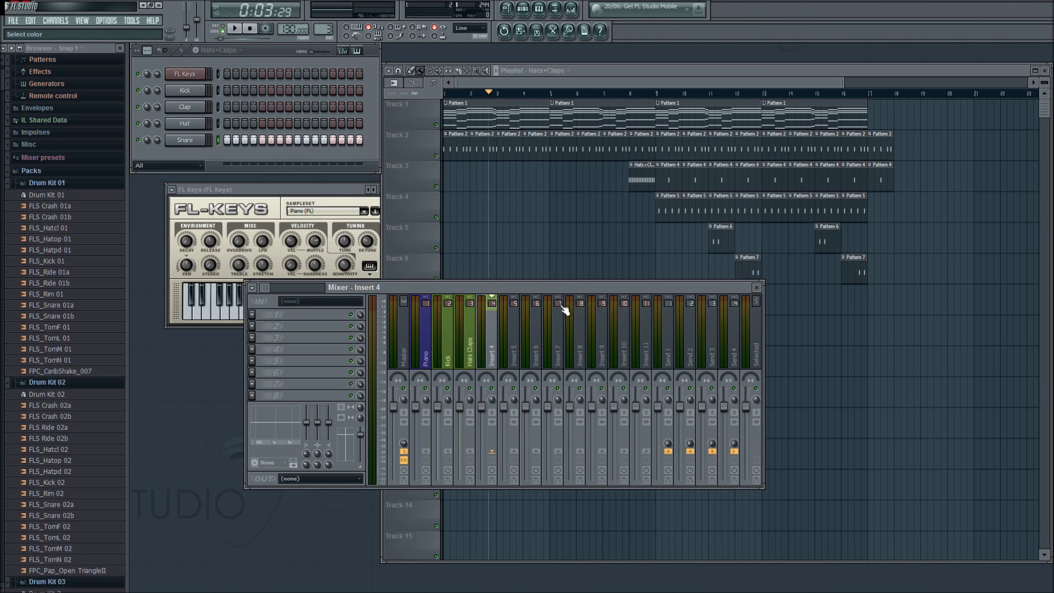
Step: Play the song to check the signal levels on the routed mixer tracks, and pause playback
click(235, 28)
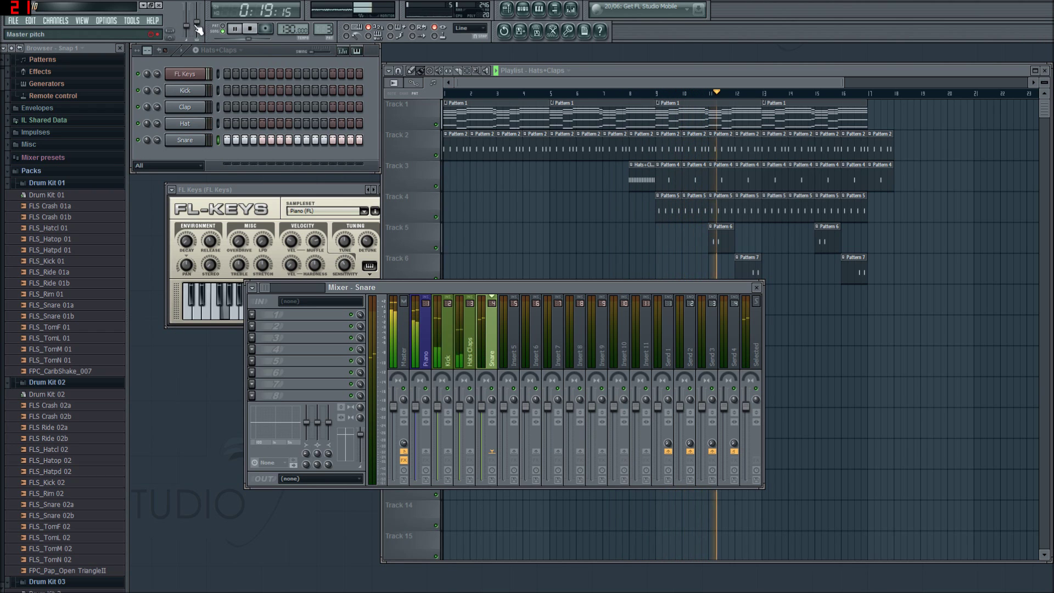
key(space)
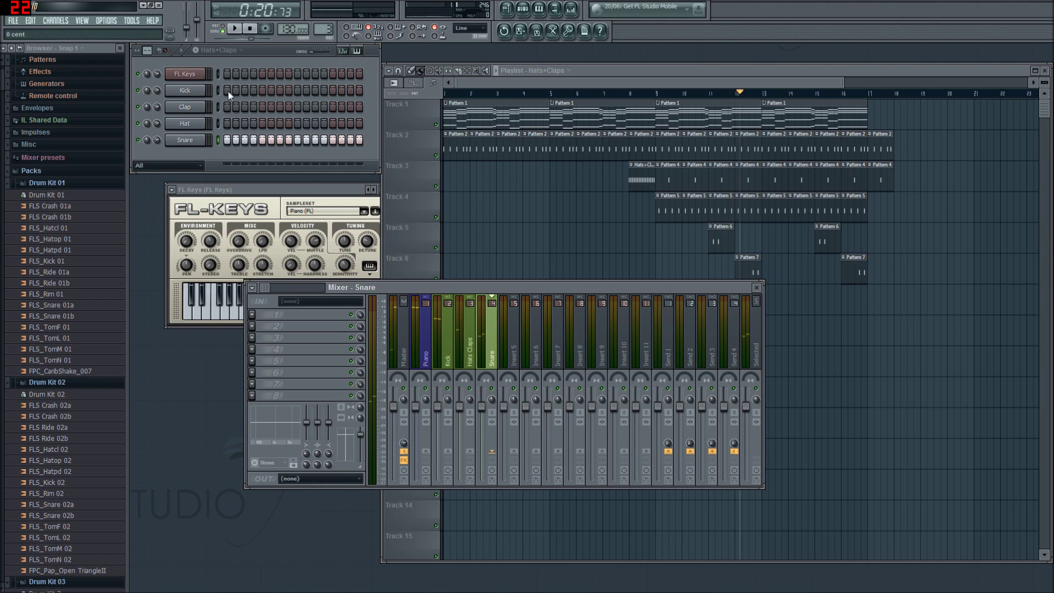
drag(524, 292, 616, 269)
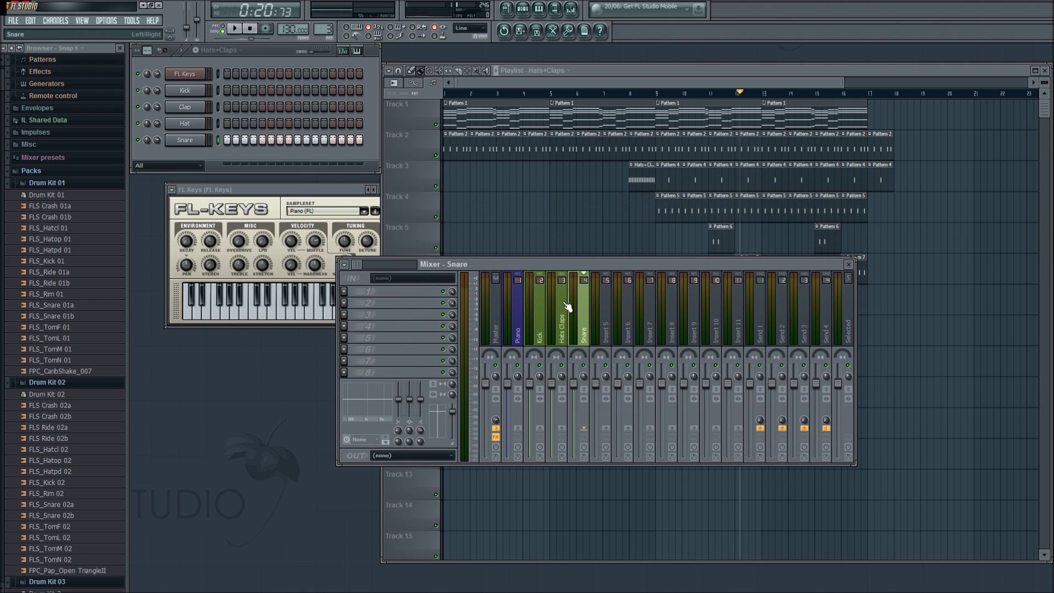
Step: Load Fruity Reeverb into the first effect slot of the Piano mixer track
click(524, 303)
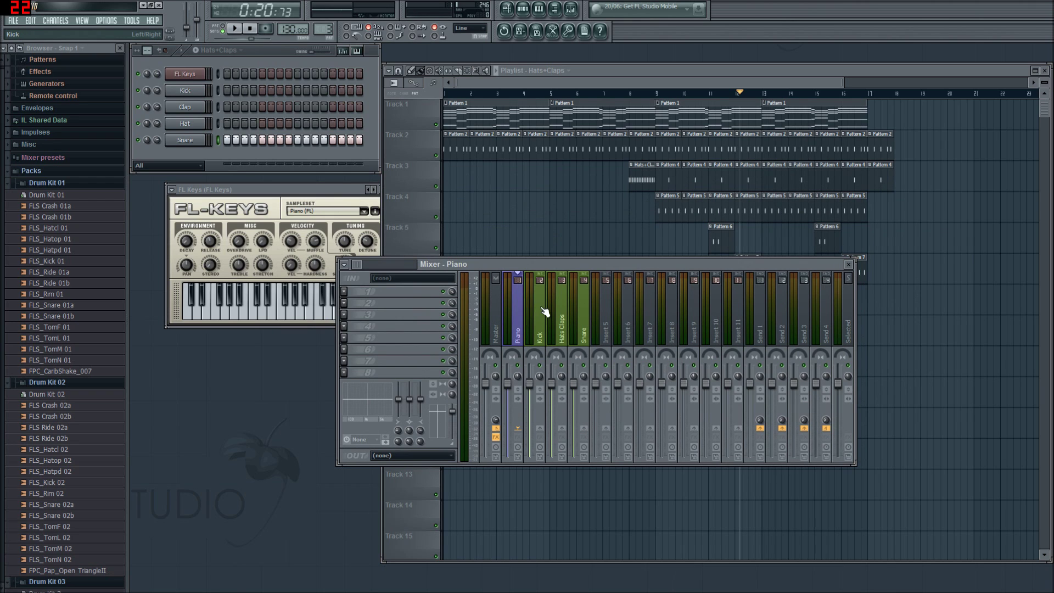
click(345, 291)
click(345, 291)
click(345, 291)
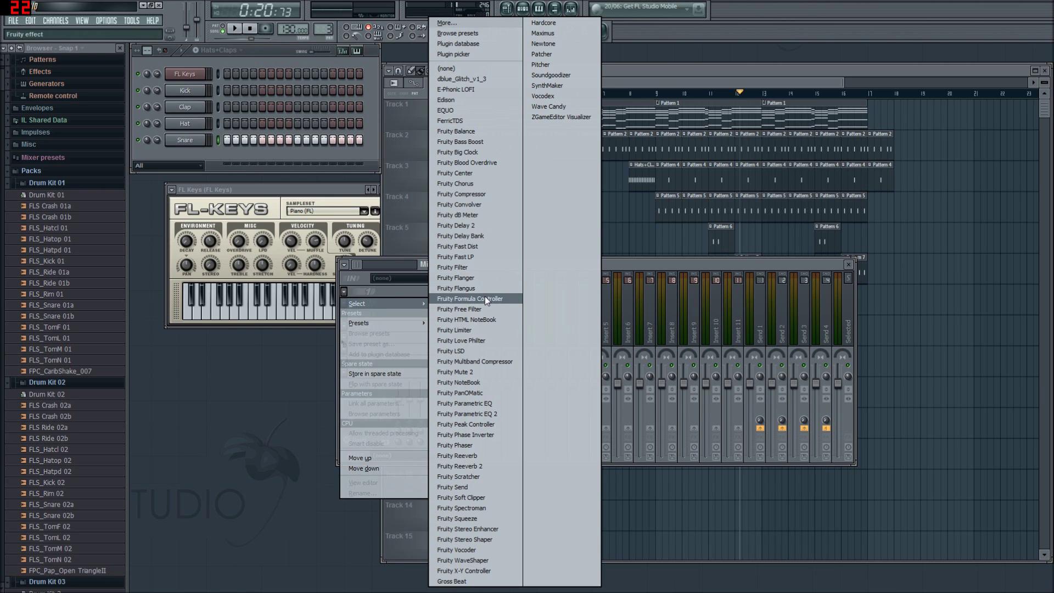
click(487, 457)
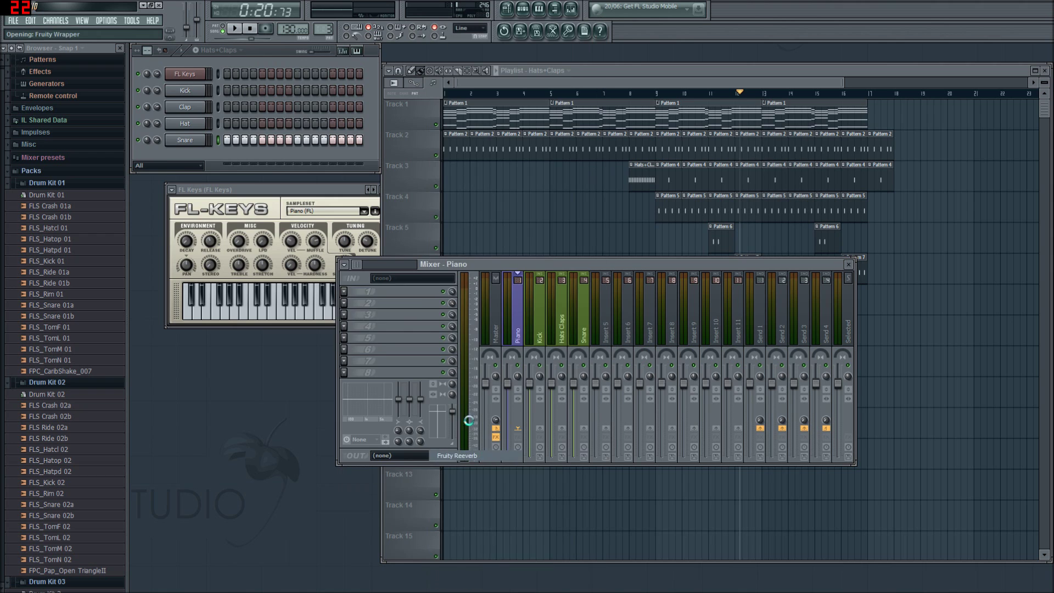
drag(265, 122, 311, 80)
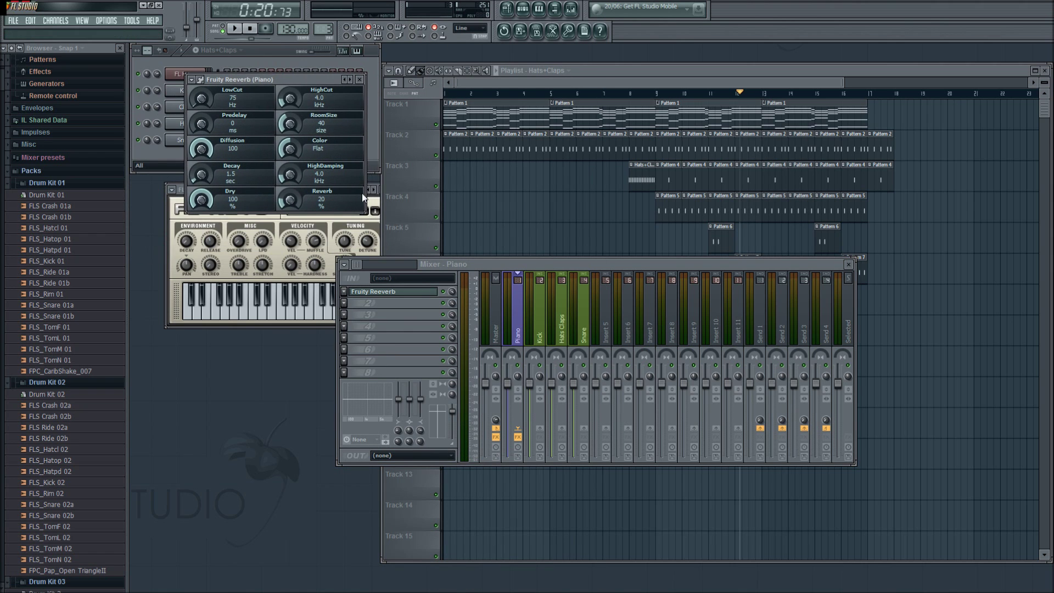
Step: Load Fruity Reeverb 2 into the second effect slot of the Piano mixer track and try out different room sizes
click(348, 303)
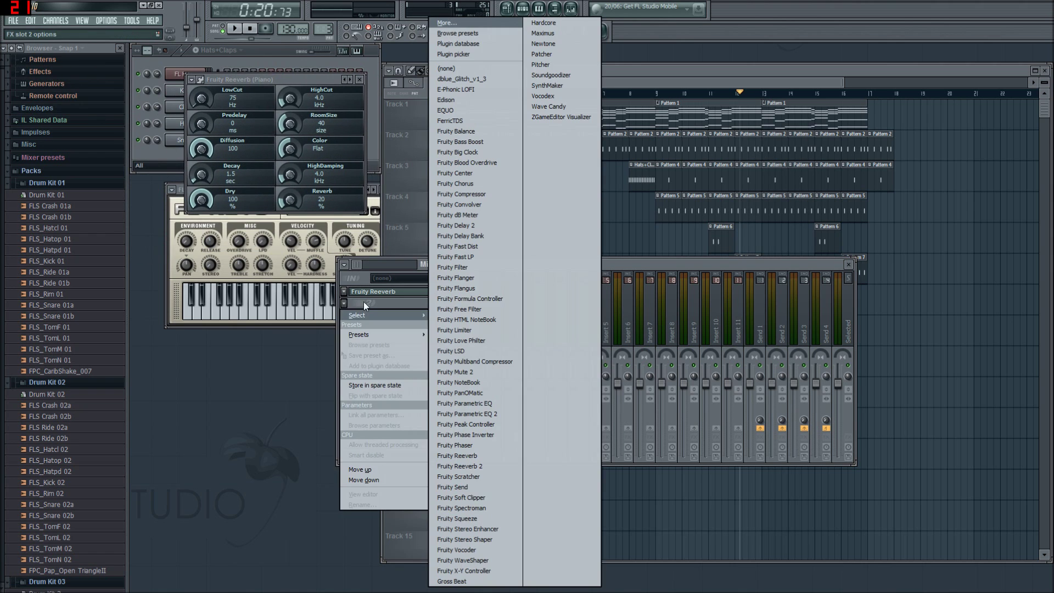
click(495, 465)
drag(344, 150, 548, 84)
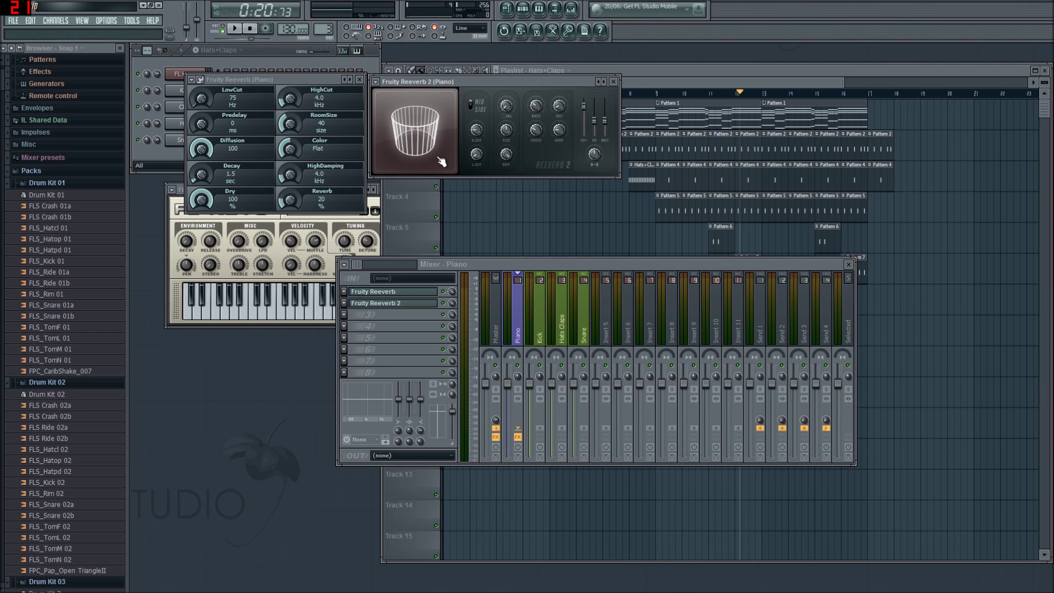
mouse_move(422, 147)
mouse_down()
mouse_move(428, 161)
mouse_move(450, 160)
mouse_move(417, 162)
mouse_up()
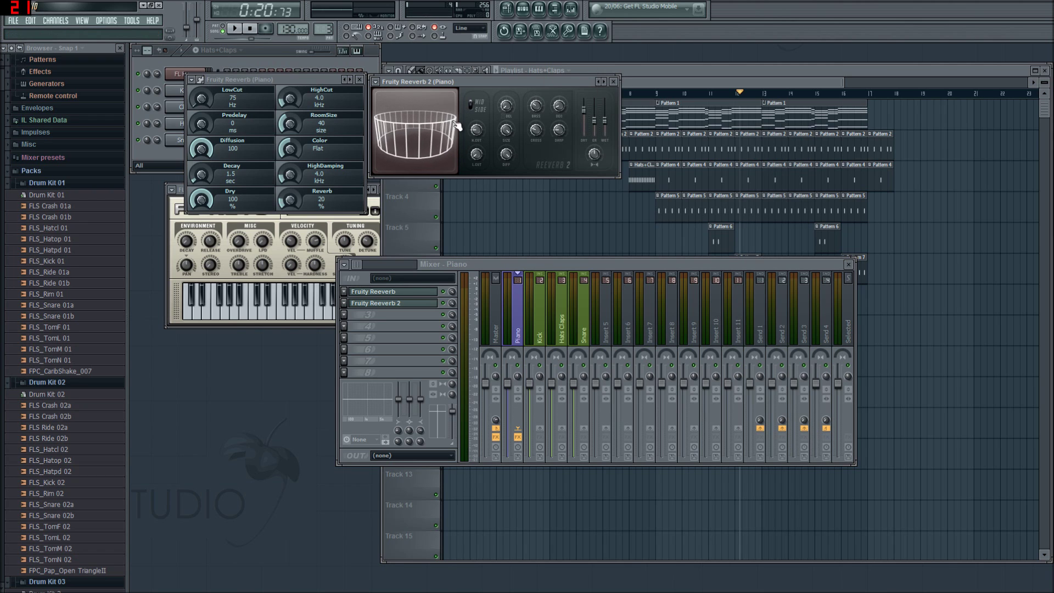
mouse_move(455, 122)
mouse_down()
mouse_move(431, 123)
mouse_move(458, 123)
mouse_up()
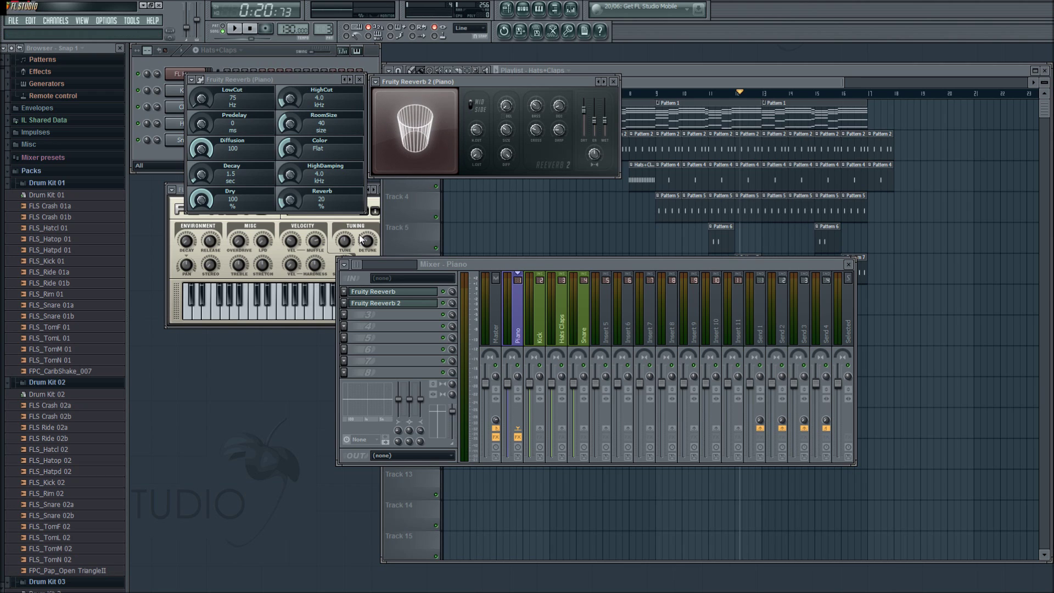
Step: Remove Fruity Reeverb from the first effect slot of the Piano track
click(352, 291)
click(345, 292)
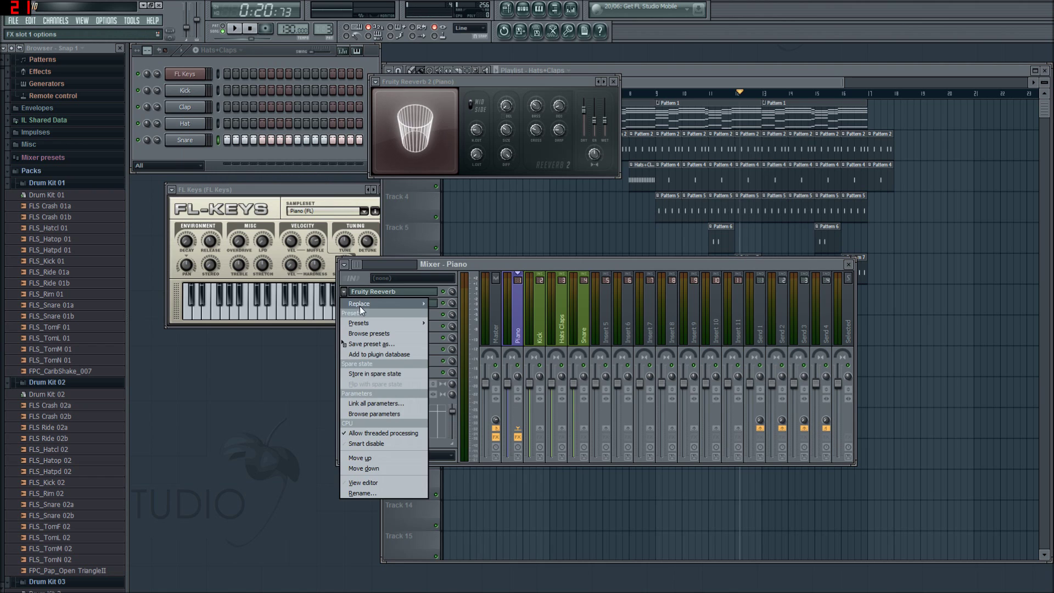
mouse_move(360, 307)
click(462, 70)
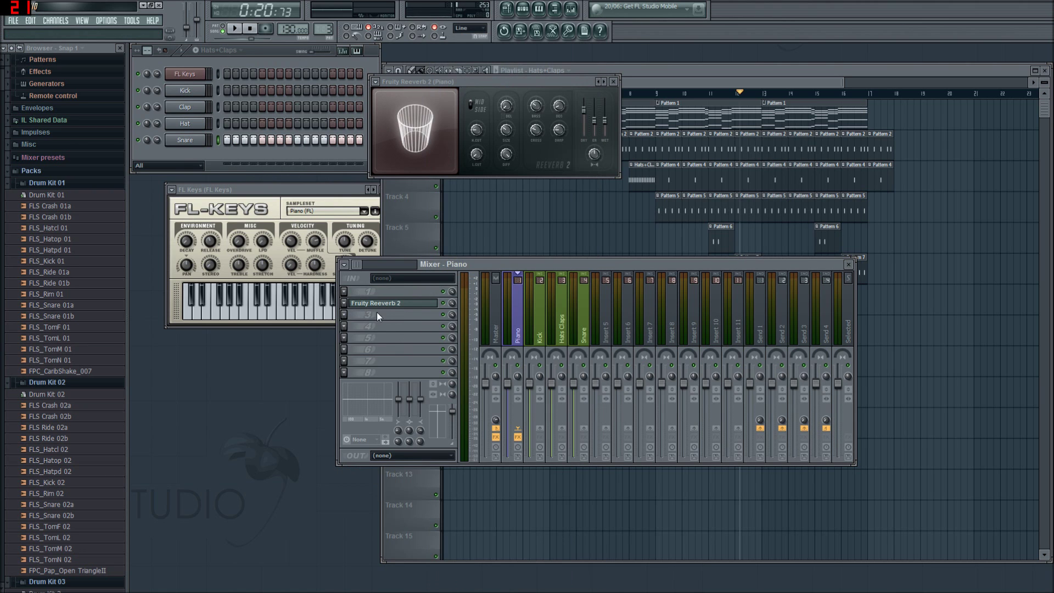
Step: Reopen the Fruity Reeverb 2 editor on the Piano track and place it over the mixer
click(400, 304)
click(399, 304)
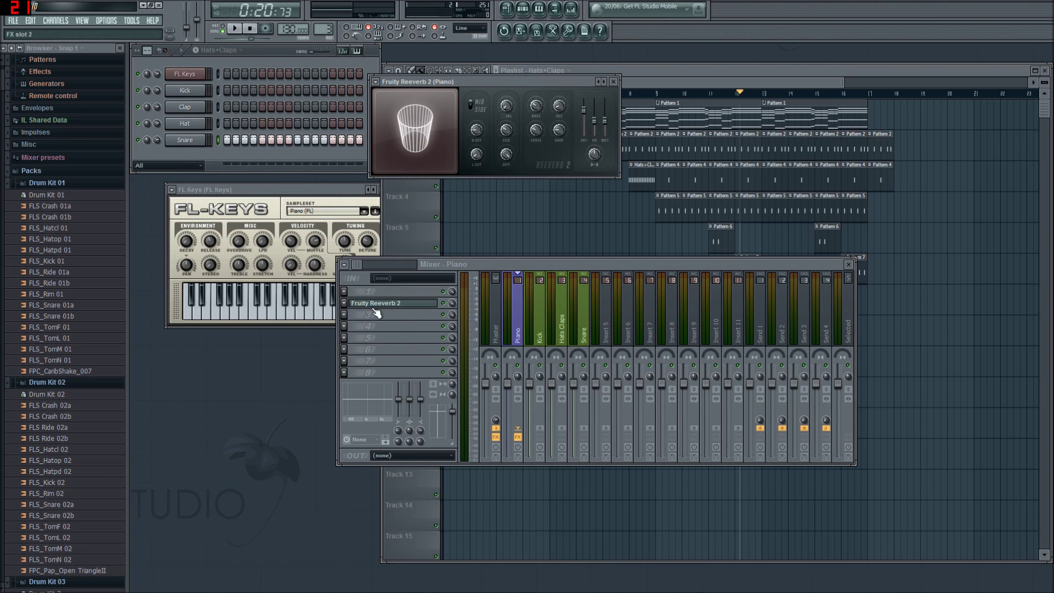
click(400, 304)
click(395, 304)
drag(502, 83, 646, 311)
Step: Reset playback to the start, switch to Pattern 1 and play that pattern on its own
click(251, 29)
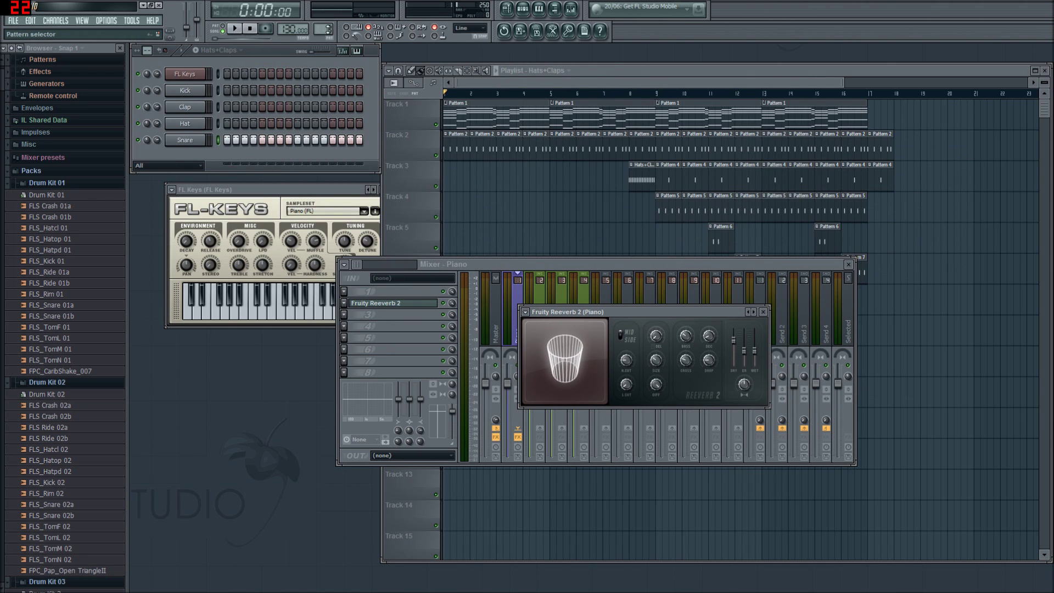
scroll(328, 29, down, 2)
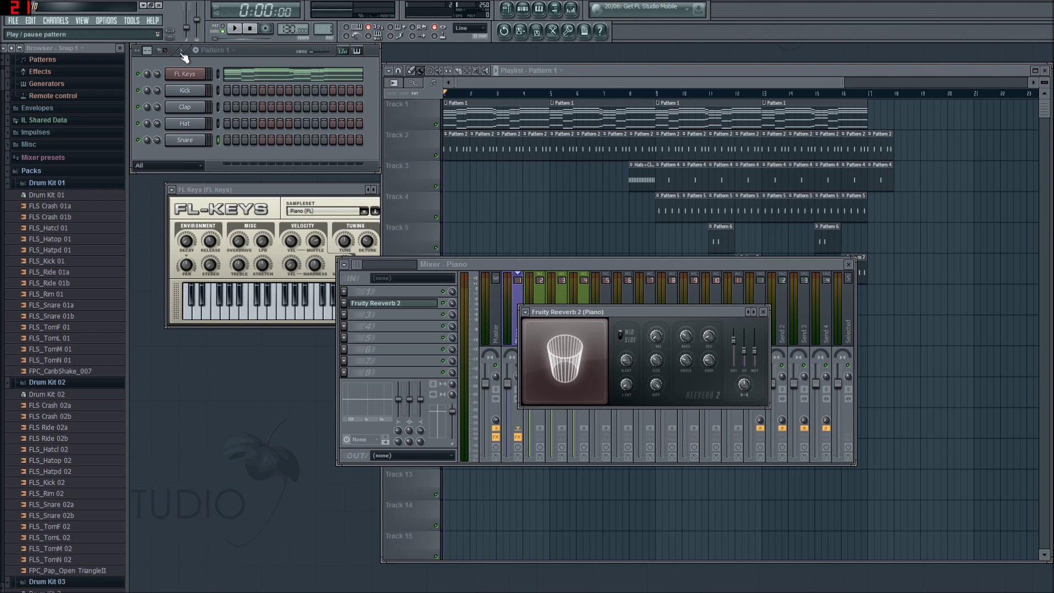
key(space)
Step: Set the Fruity Reeverb 2 room size to 100 and raise its wet level while the pattern plays, and close the editor
drag(637, 312, 275, 214)
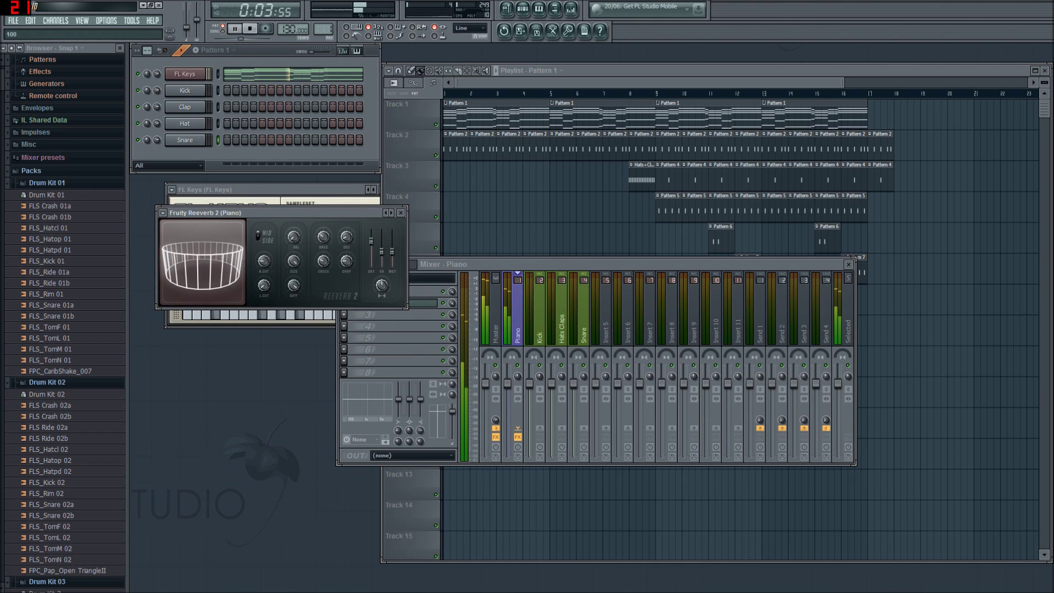
drag(393, 251, 393, 240)
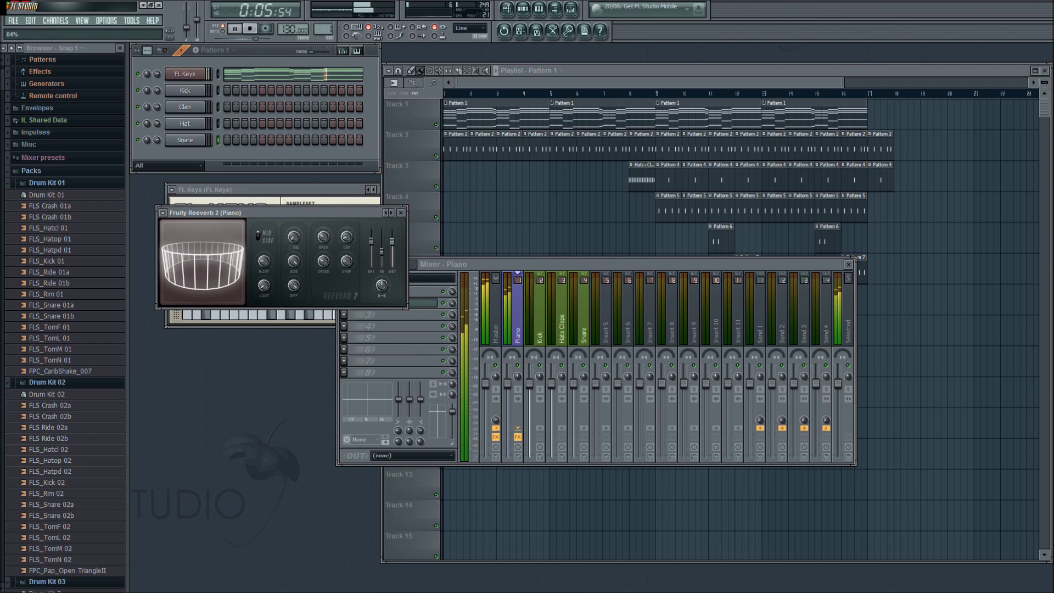
mouse_move(263, 262)
mouse_down()
mouse_move(264, 274)
mouse_move(264, 262)
mouse_up()
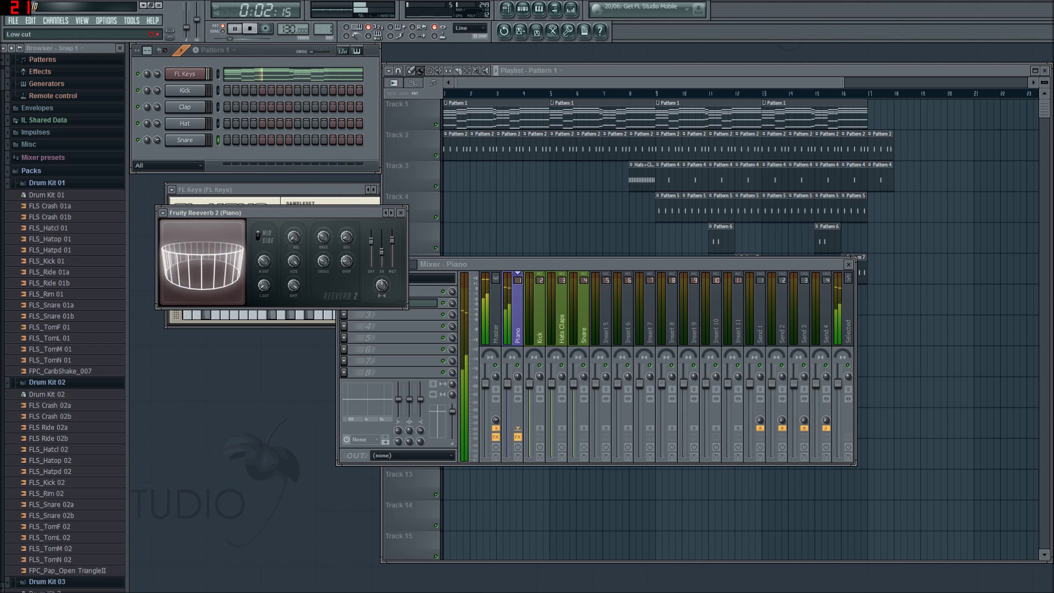
drag(392, 240, 372, 252)
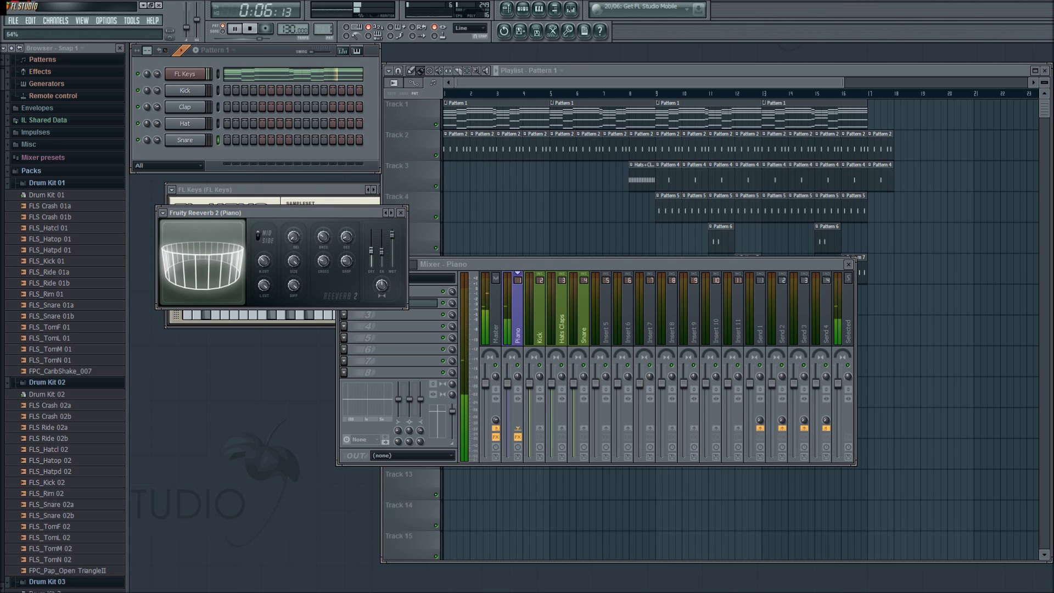
click(400, 212)
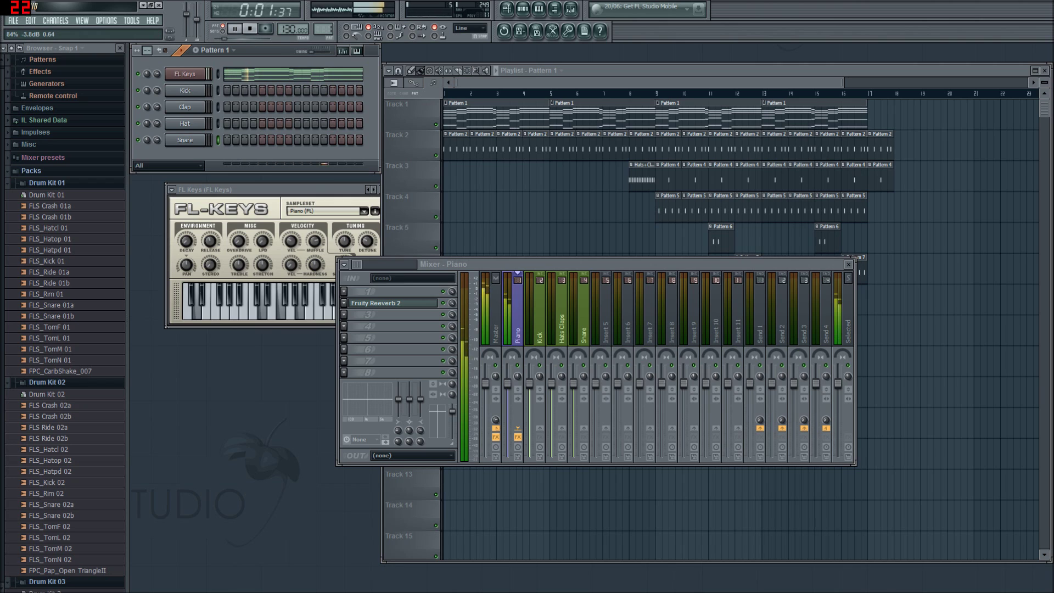
Step: Switch playback to Pattern 2 and load Fruity Reeverb 2 into the first effect slot of the Kick track
click(235, 34)
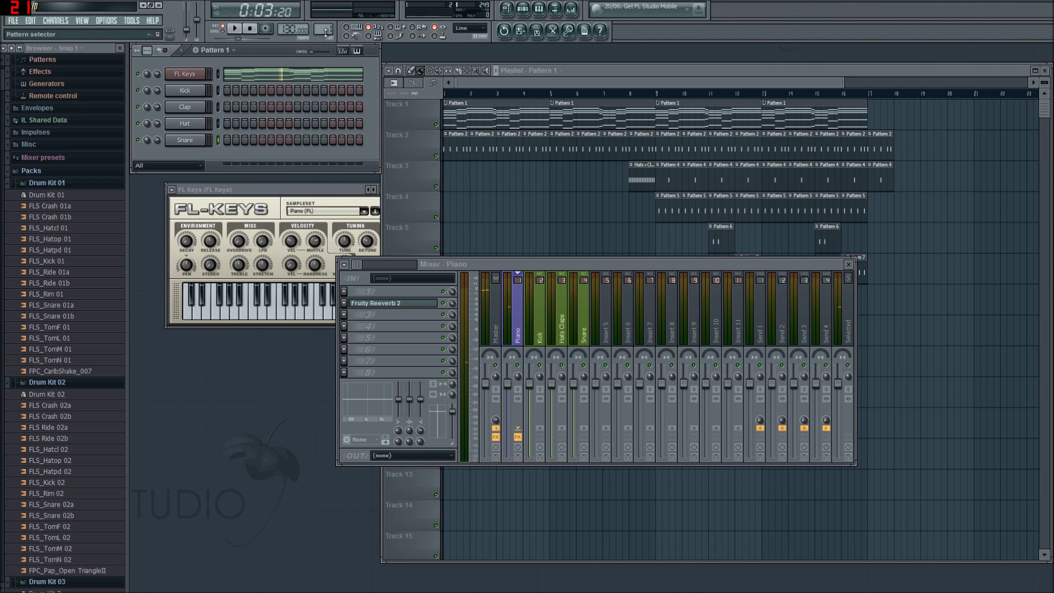
scroll(326, 32, up, 1)
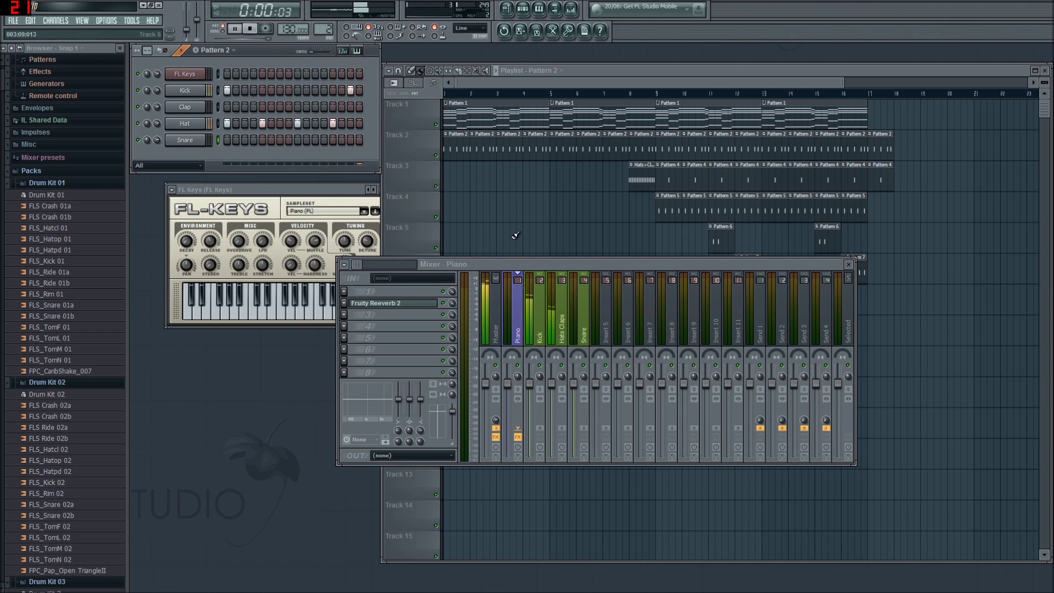
click(542, 336)
click(346, 292)
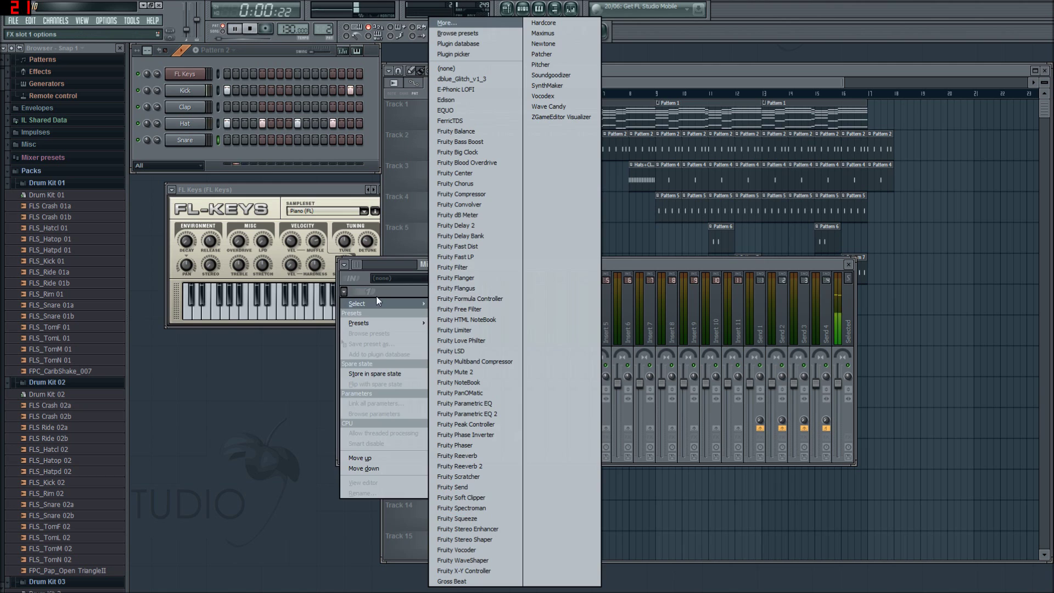
click(489, 469)
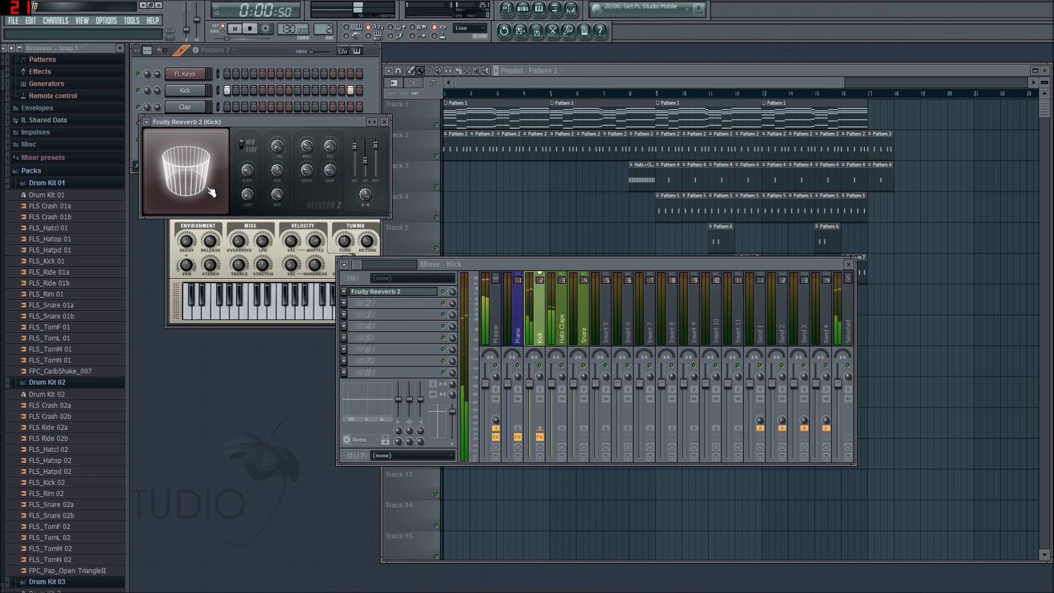
Step: Adjust the diffusion and enlarge the room size of the Kick track's Fruity Reeverb 2 while Pattern 2 plays
drag(209, 189, 277, 242)
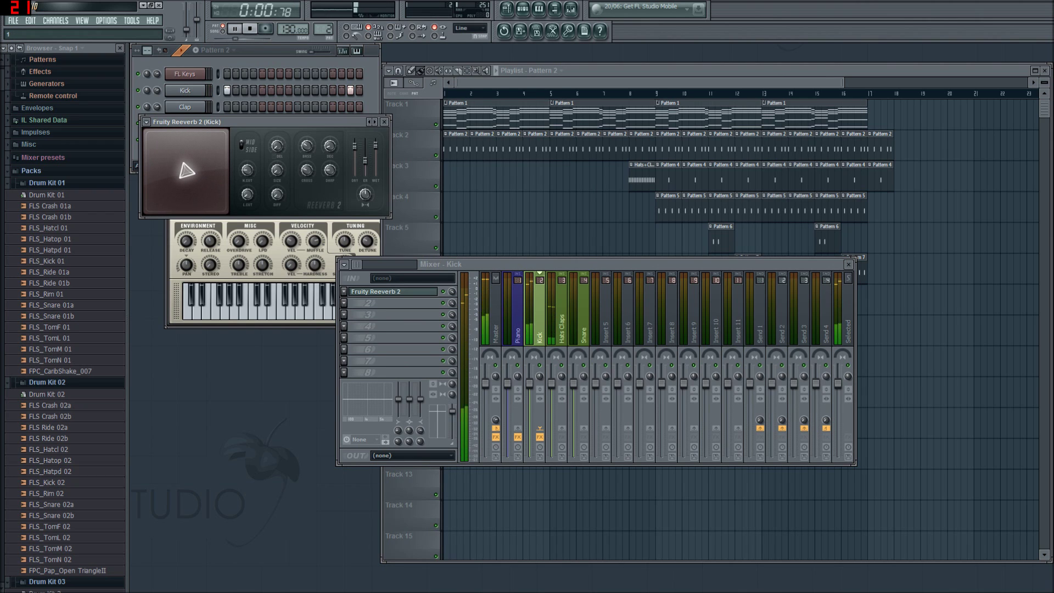
drag(277, 194, 277, 163)
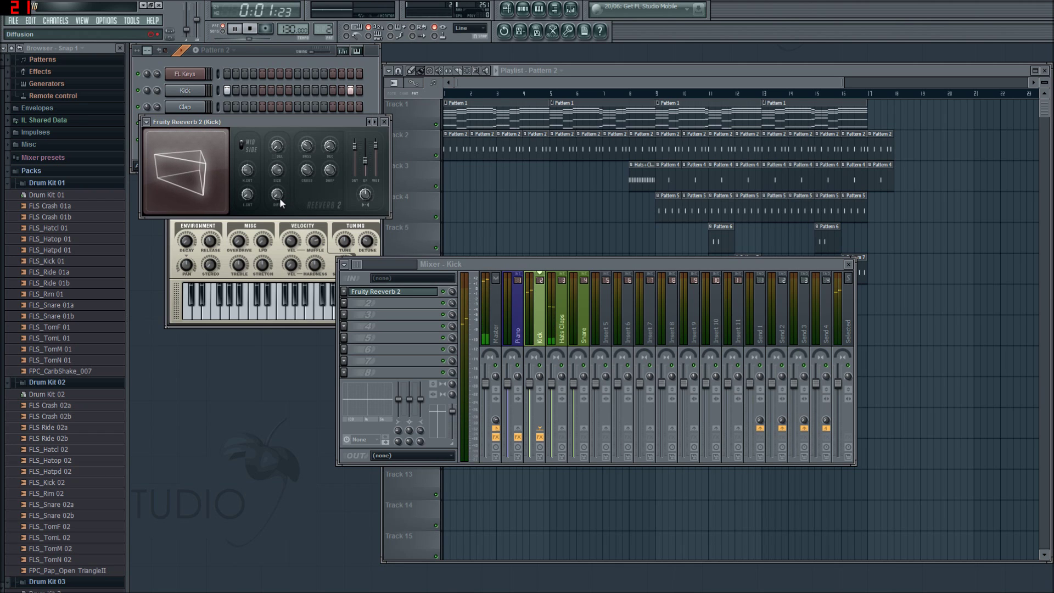
mouse_move(278, 197)
mouse_down()
mouse_move(277, 164)
mouse_move(276, 190)
mouse_up()
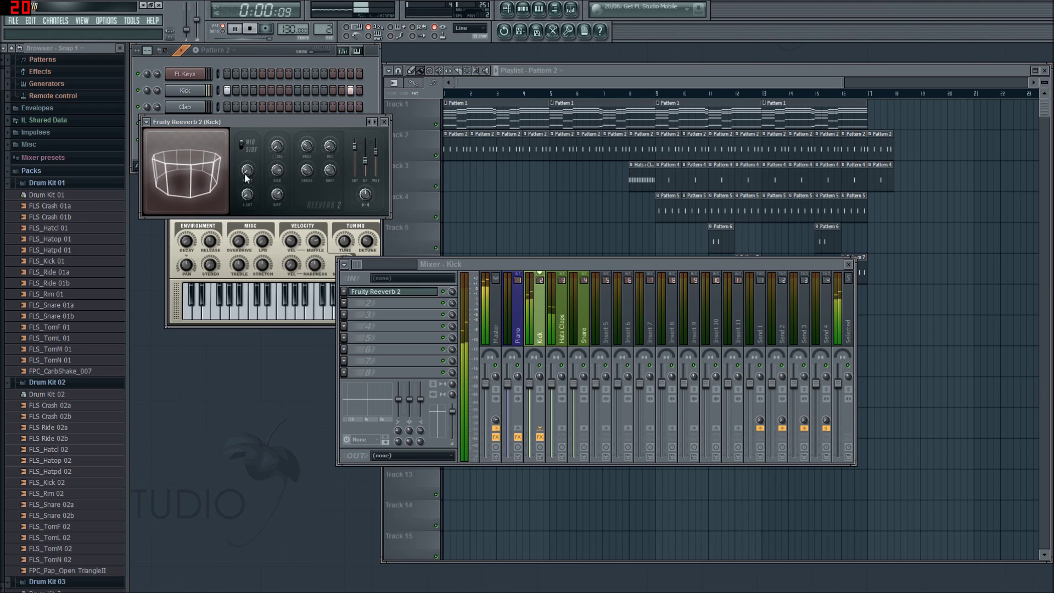
Step: Set the Kick reverb's wet level to 125%, low cut to 199 Hz and high cut to 4.0 kHz, and close its editor with playback paused
drag(247, 194, 249, 197)
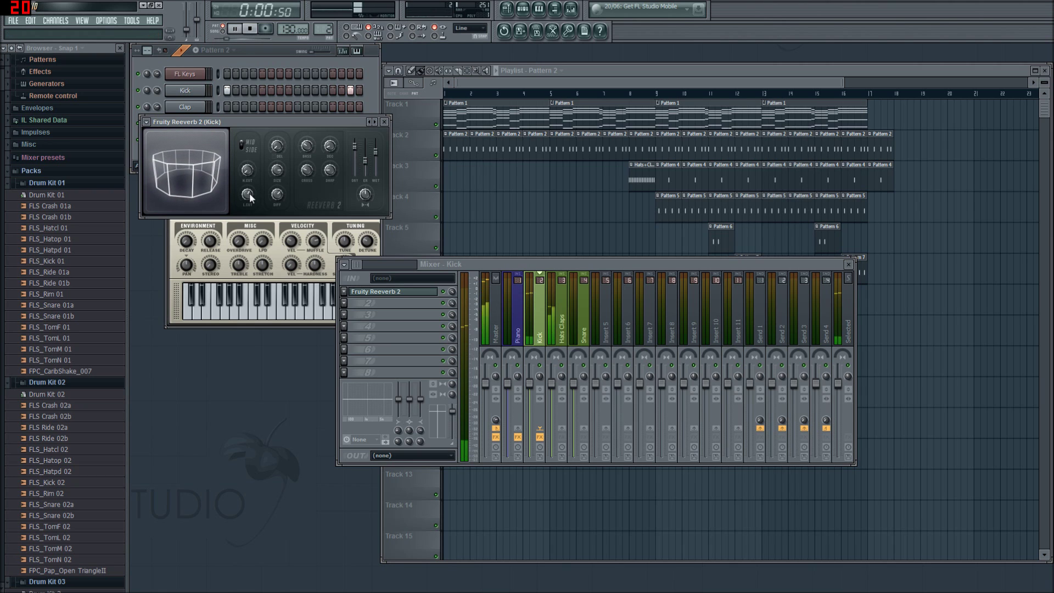
drag(376, 152, 376, 139)
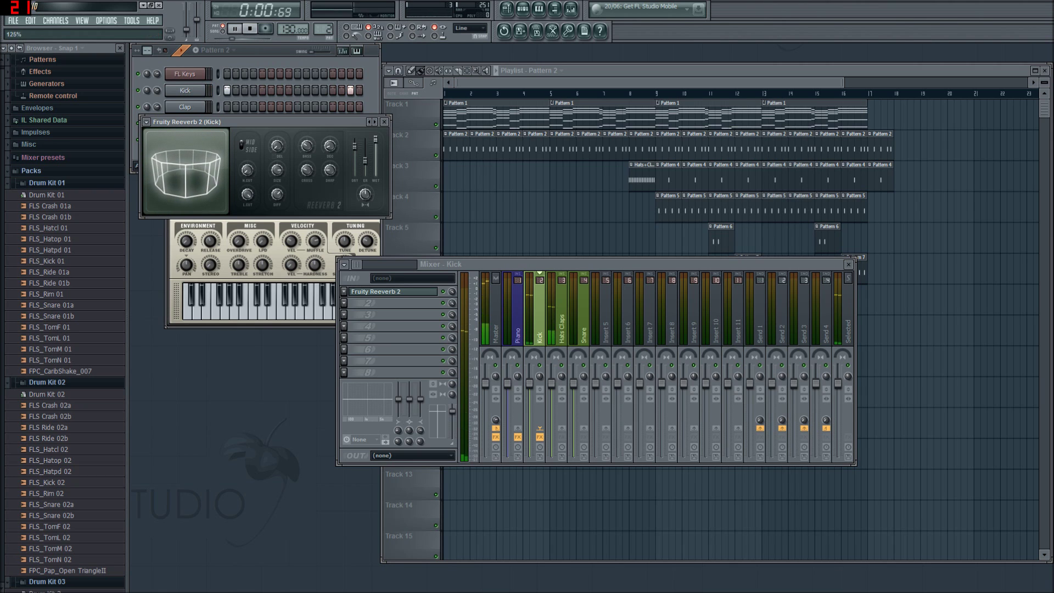
drag(247, 195, 247, 219)
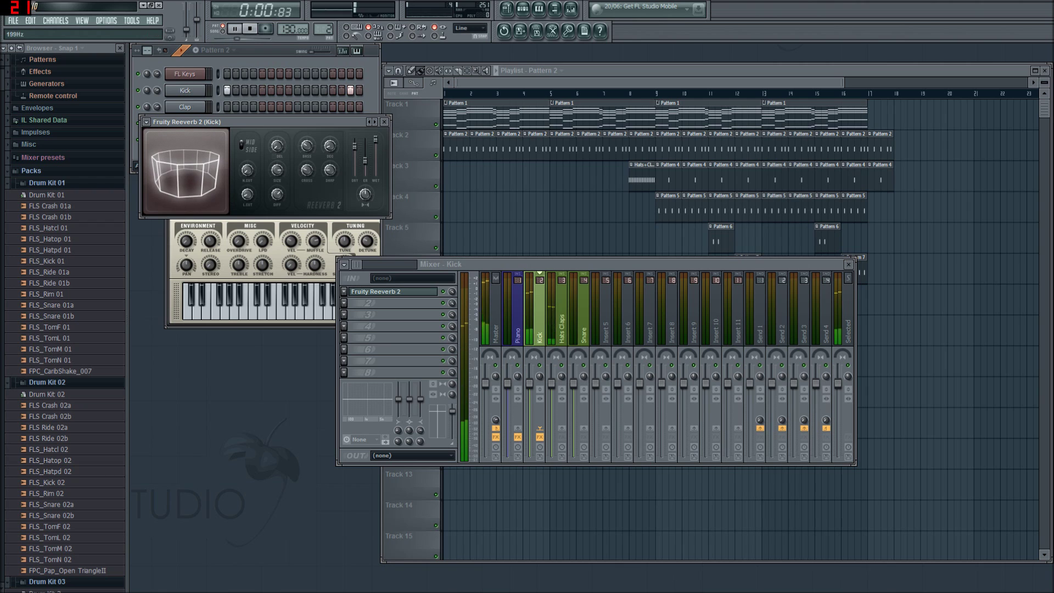
drag(247, 170, 248, 172)
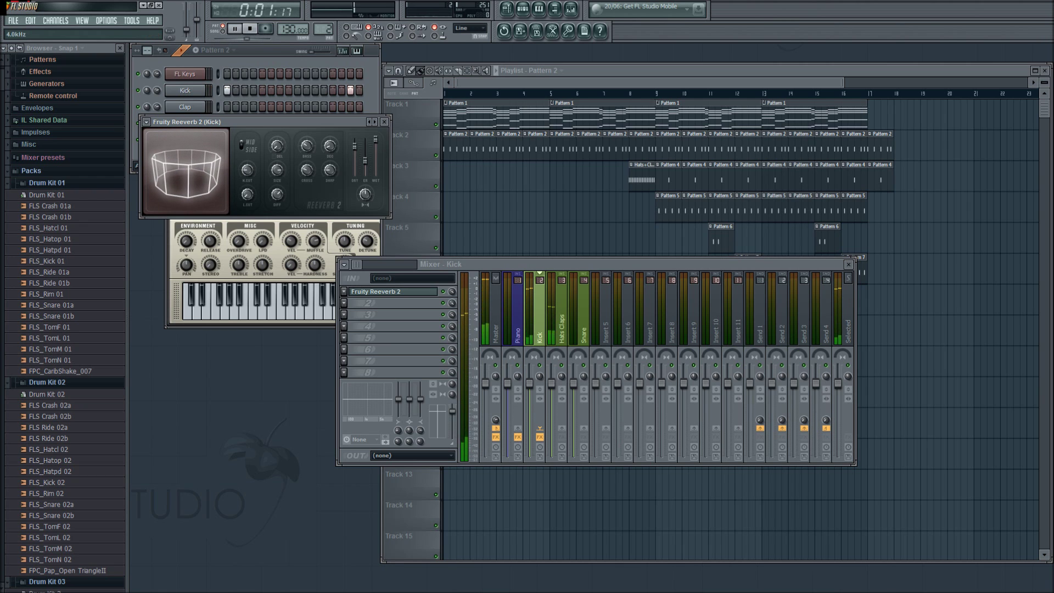
click(236, 29)
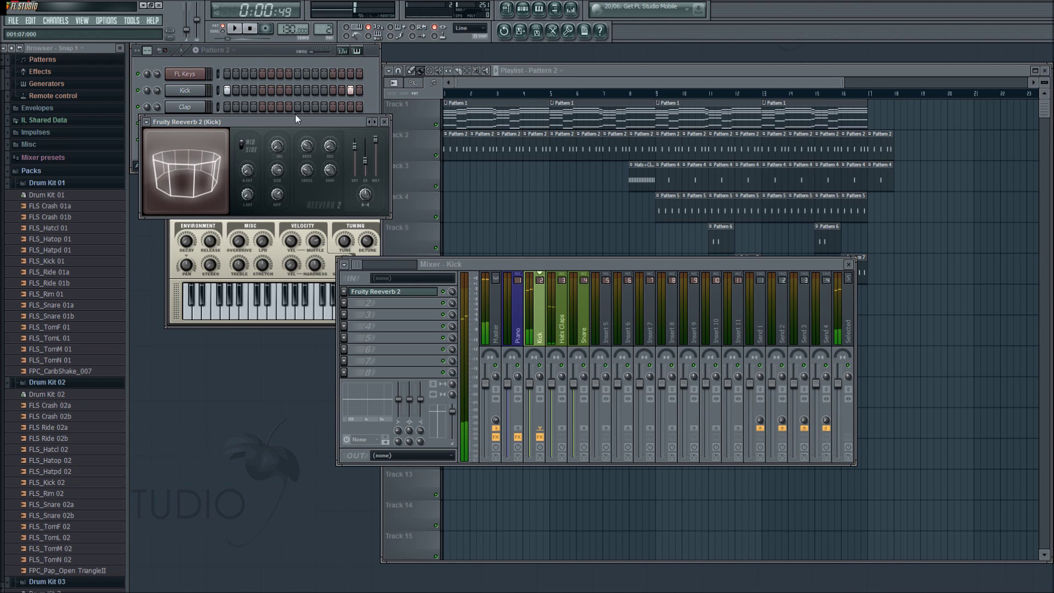
click(385, 122)
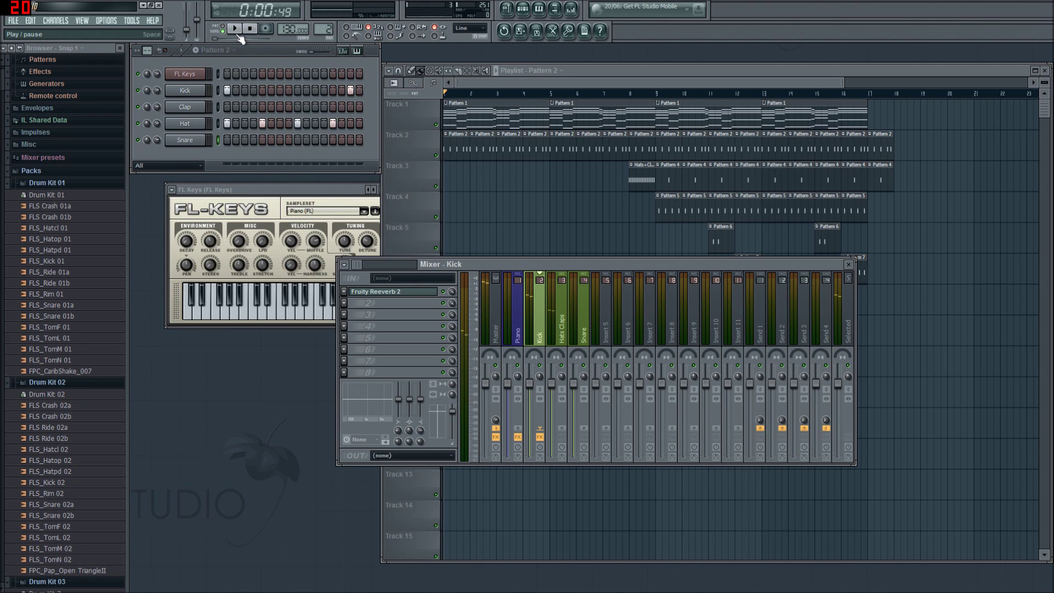
Step: Play the whole song, raise the master volume to 75% and pause playback
click(237, 33)
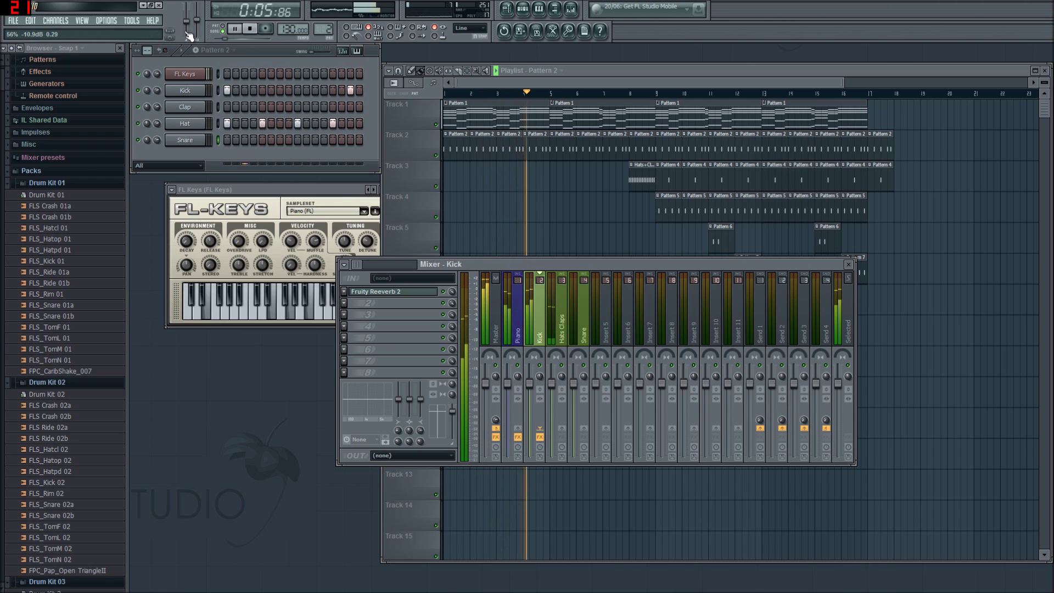
scroll(187, 32, up, 4)
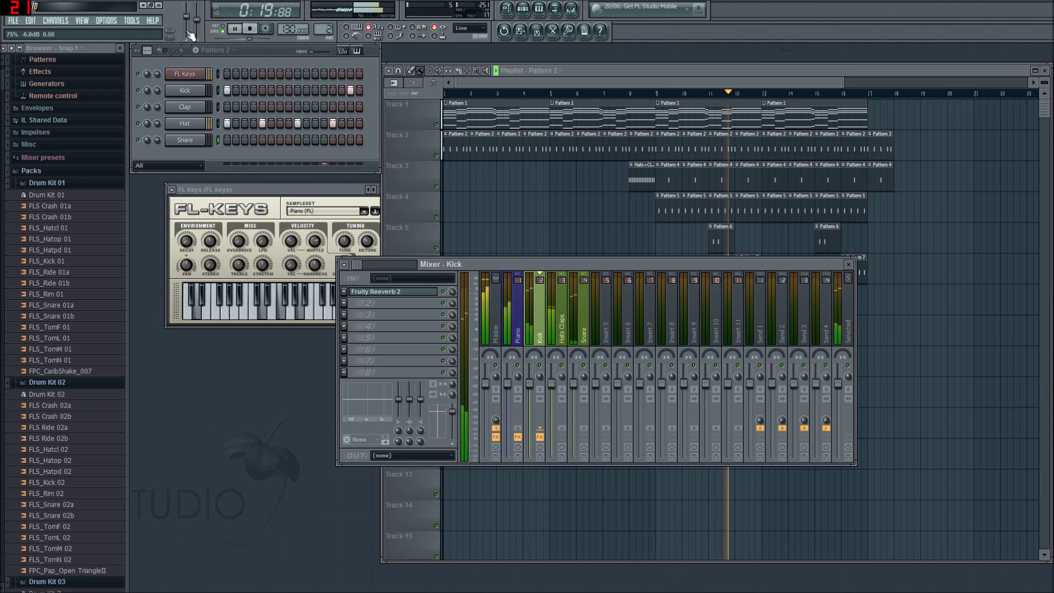
click(237, 28)
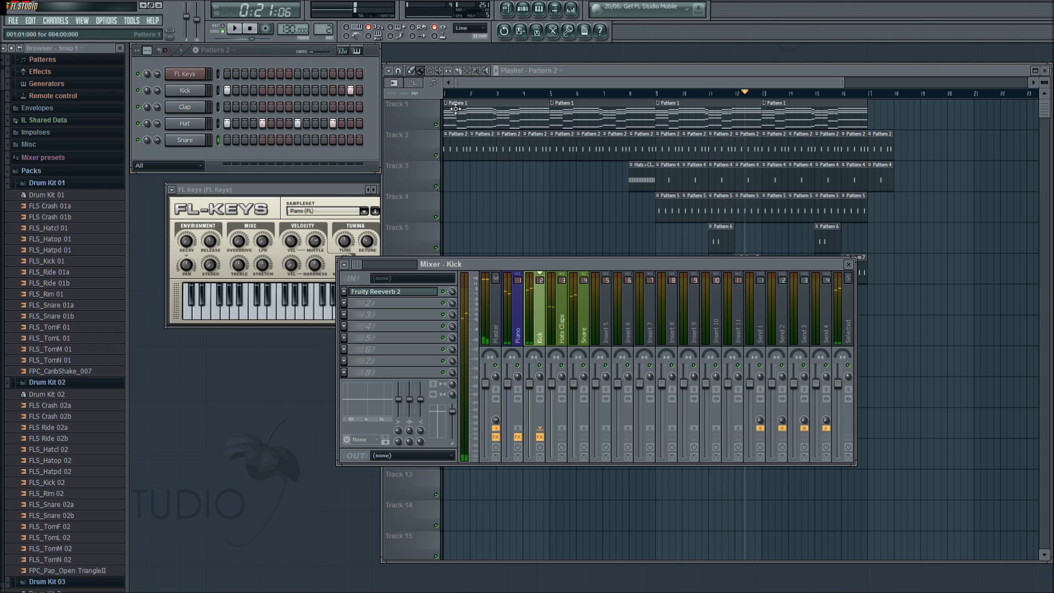
Step: Load Fruity Parametric EQ into the first and Fruity Parametric EQ 2 into the third effect slot of the Piano track
click(524, 325)
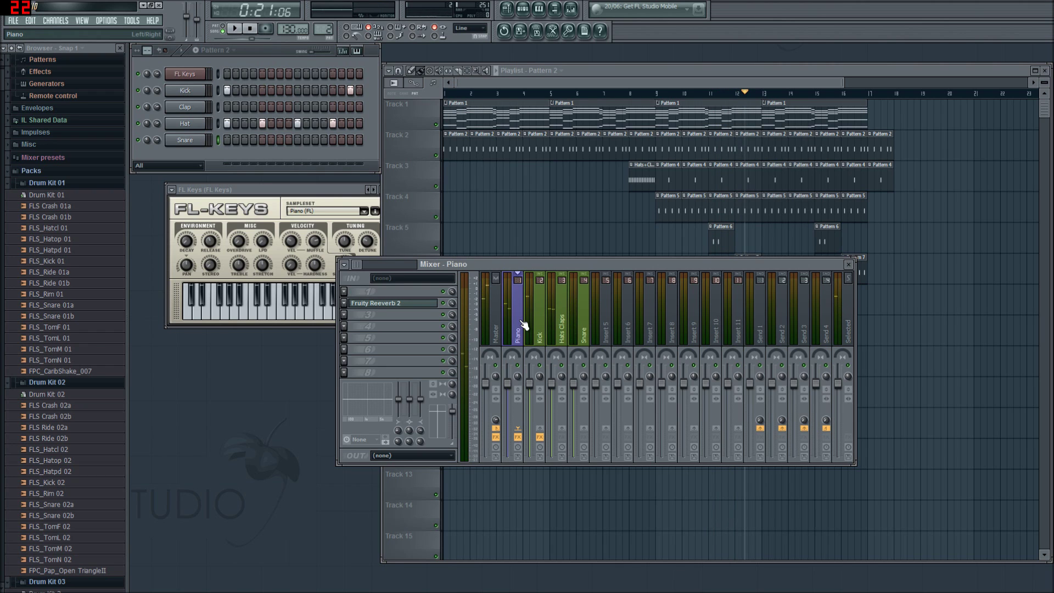
click(345, 291)
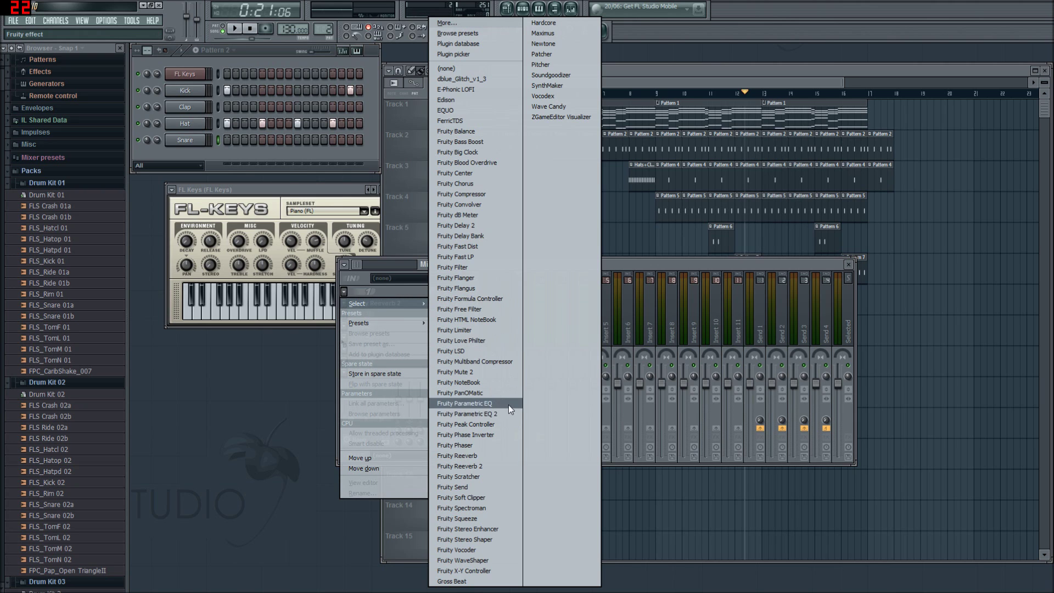
click(464, 403)
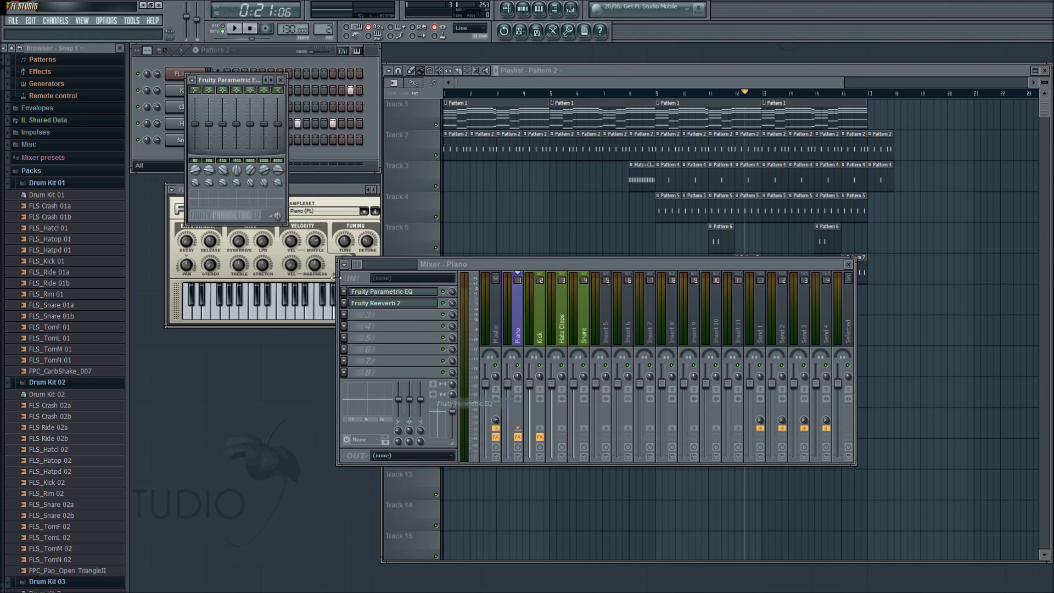
click(344, 315)
mouse_move(386, 328)
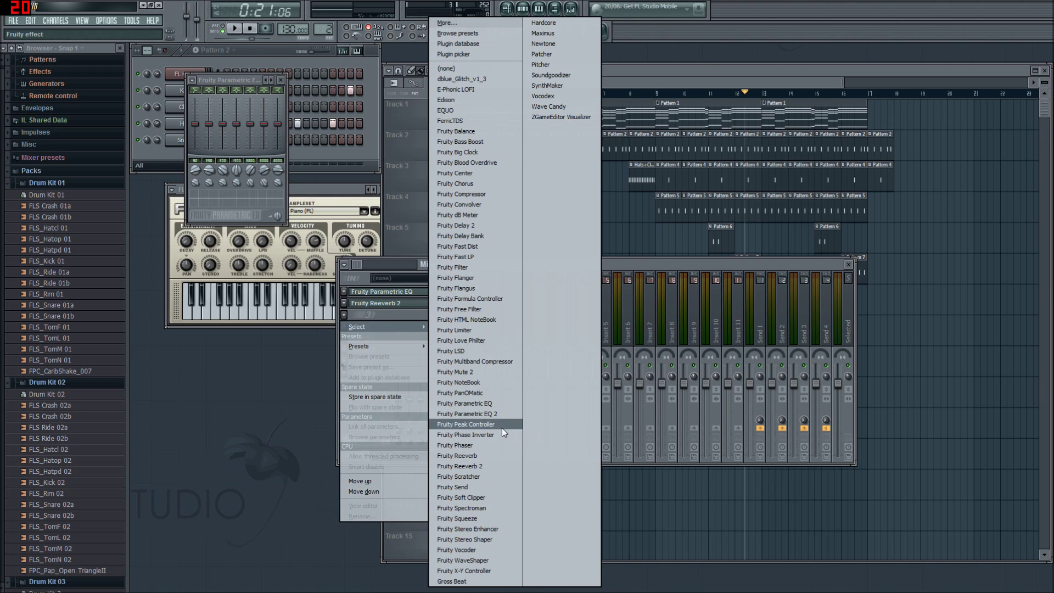
click(487, 414)
drag(387, 178, 486, 73)
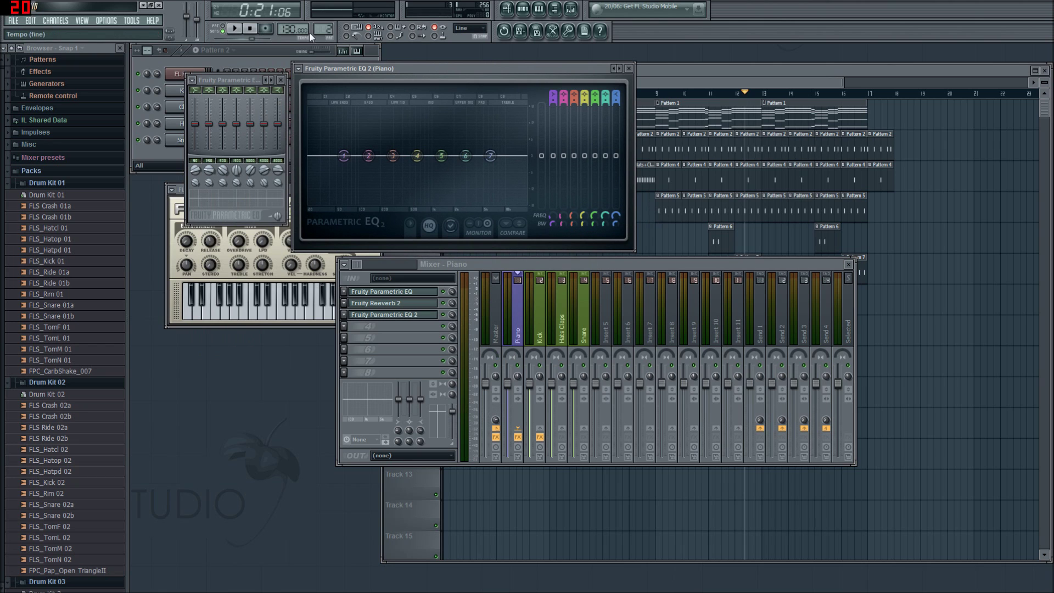
drag(467, 66, 484, 104)
Step: With Pattern 1 playing alone, cut EQ 2 band 1 to -18 dB and band 4 to -13.7 dB at 560 Hz, boost bands 2 and 5, and close the editor
drag(326, 26, 326, 29)
click(233, 29)
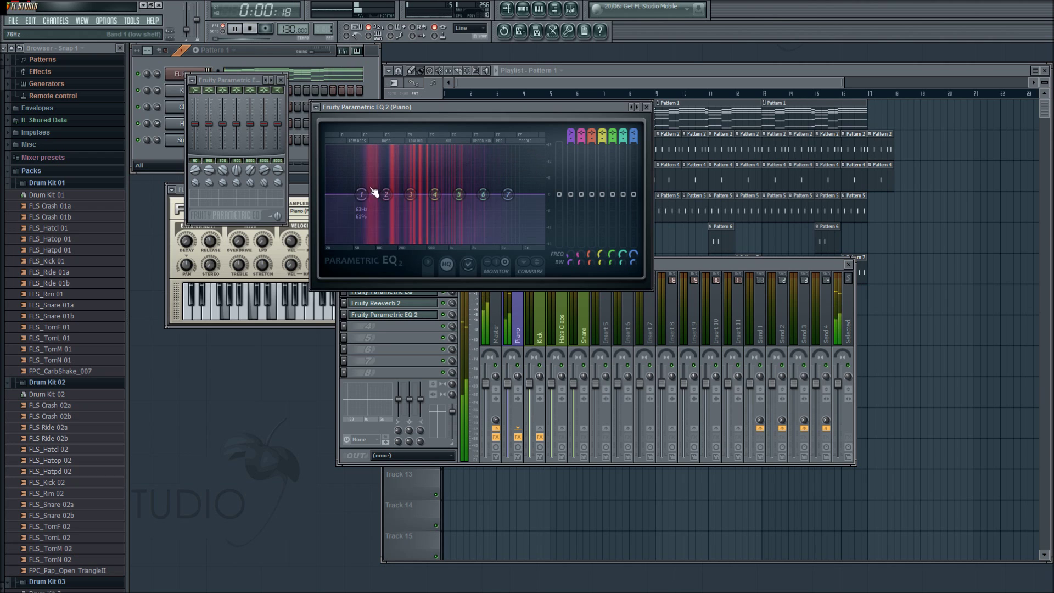
drag(362, 194, 345, 241)
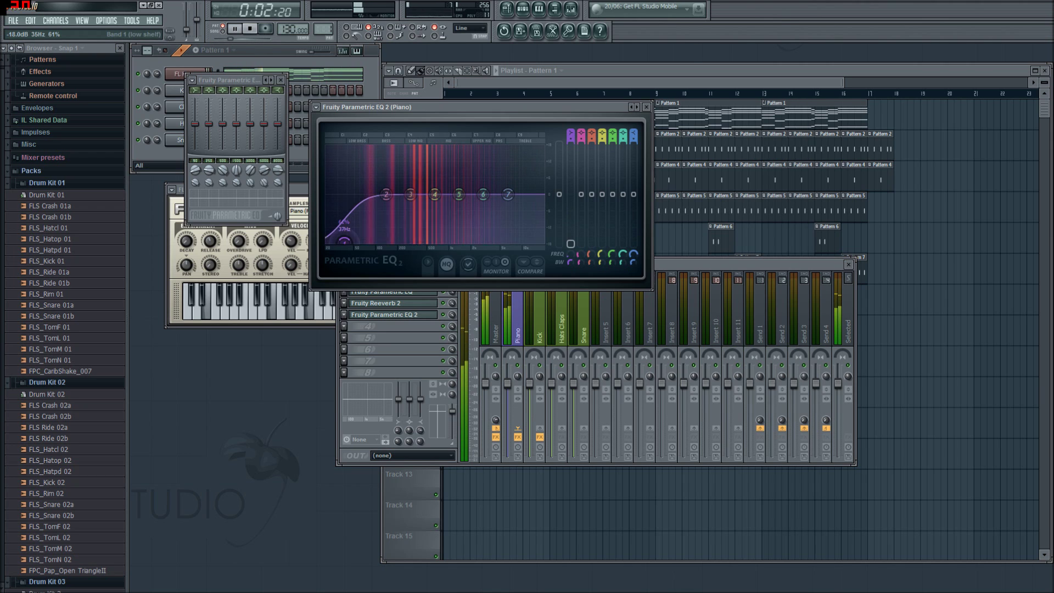
drag(421, 194, 373, 157)
drag(459, 195, 431, 232)
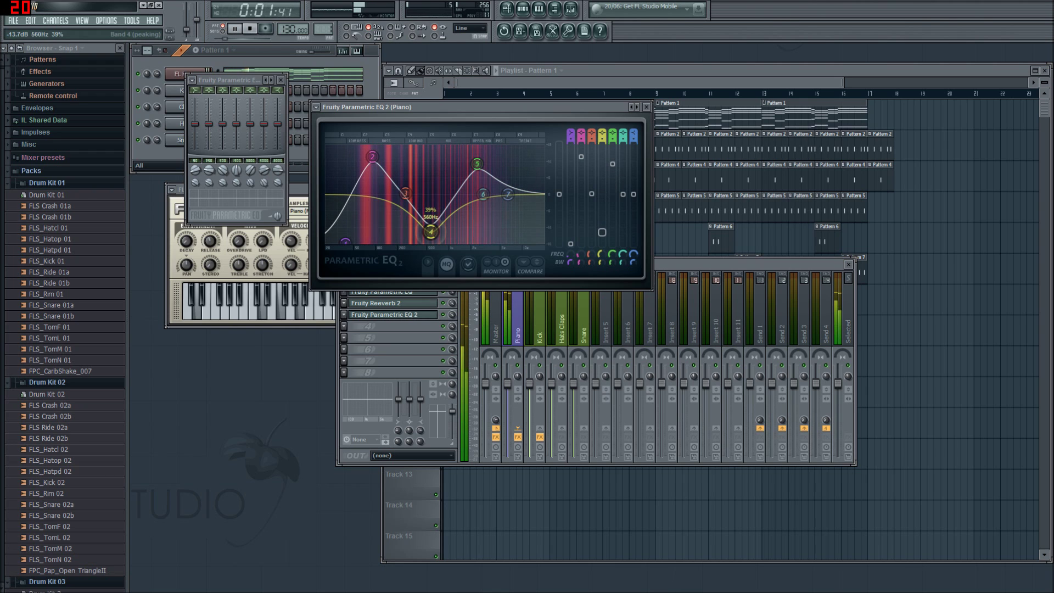
click(646, 107)
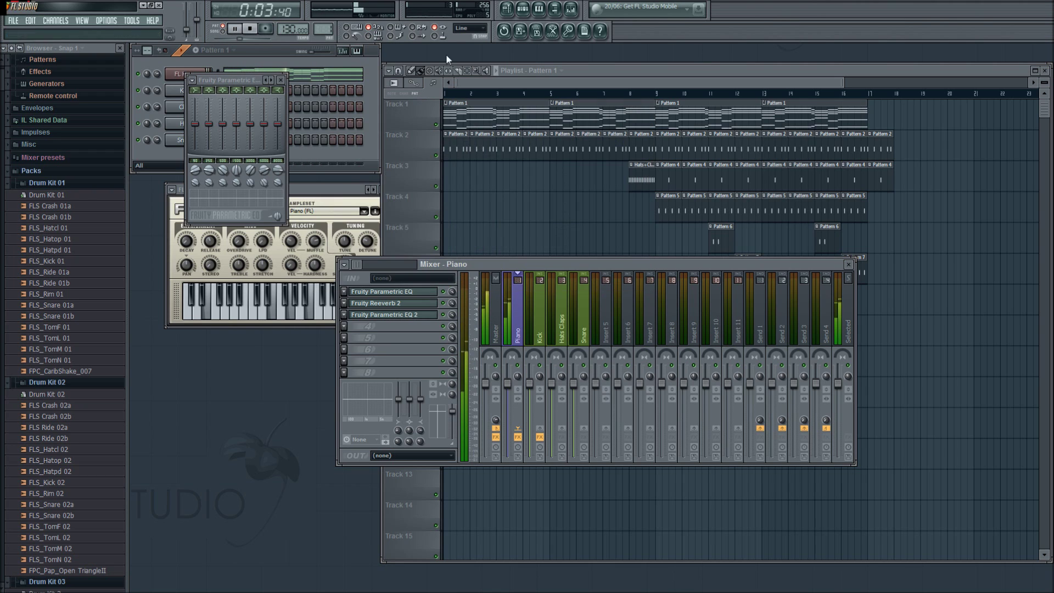
Step: Switch from pattern to song playback and play the whole arrangement
click(237, 29)
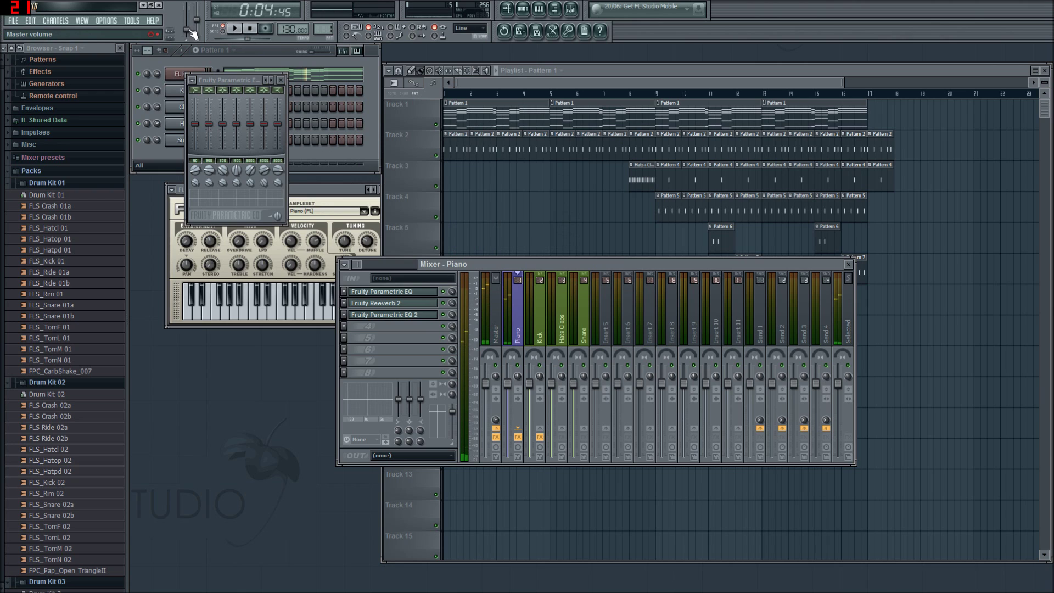
click(223, 31)
key(space)
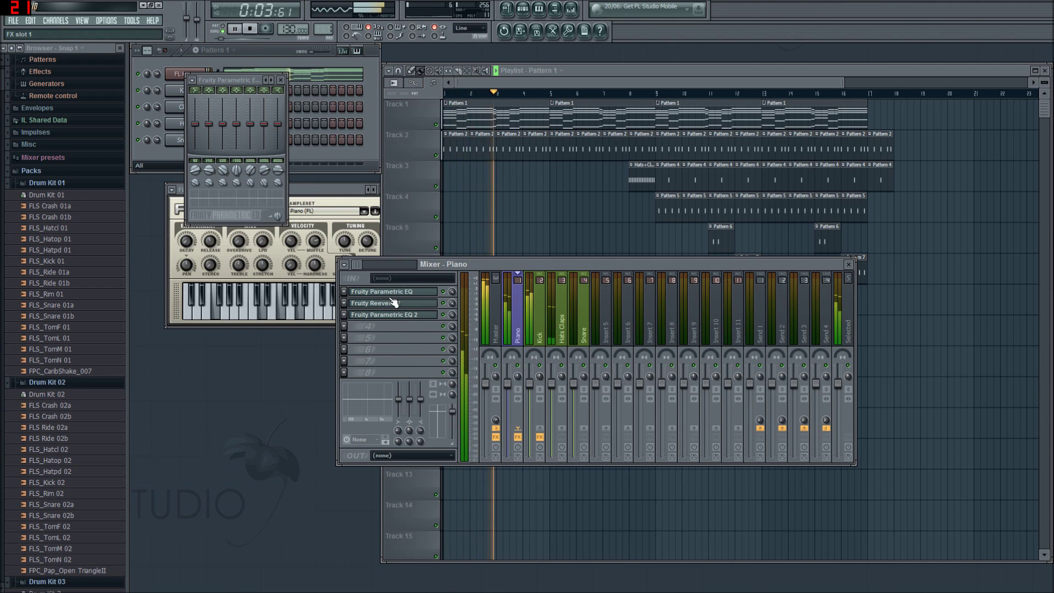
Step: Remove Fruity Parametric EQ from the first effect slot of the Piano track
click(343, 303)
mouse_move(367, 307)
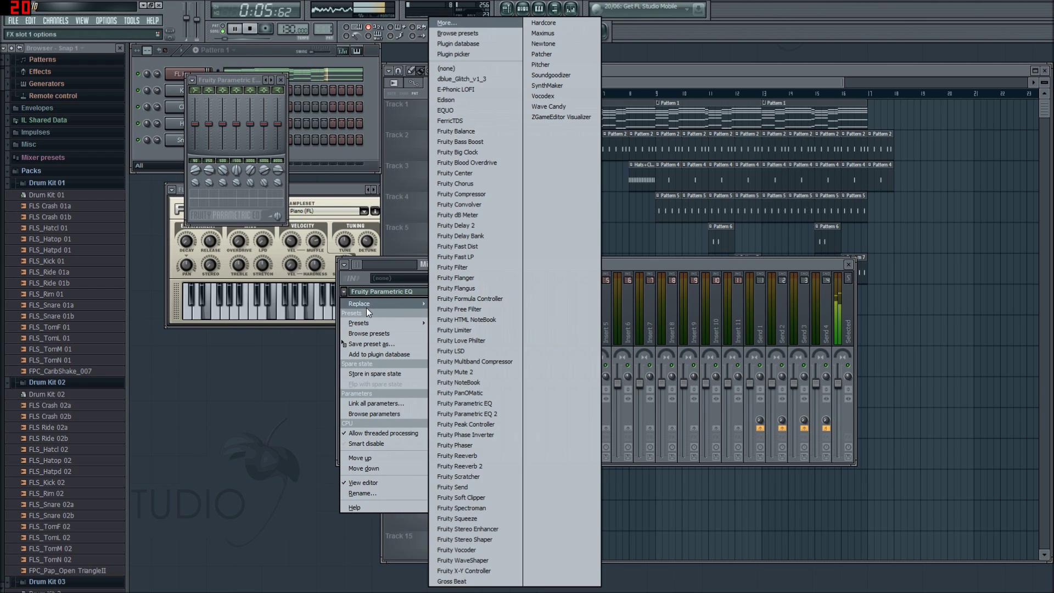
click(456, 67)
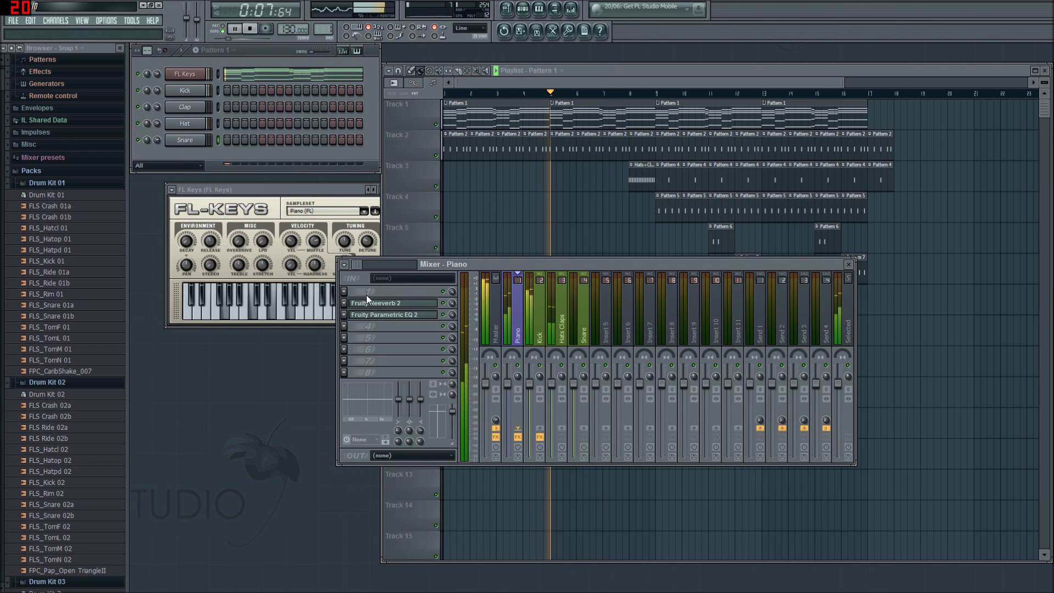
Step: Boost band 3 of the Piano track's Parametric EQ 2 to 11.6 dB at 264 Hz, close the editor and pause the song
click(374, 314)
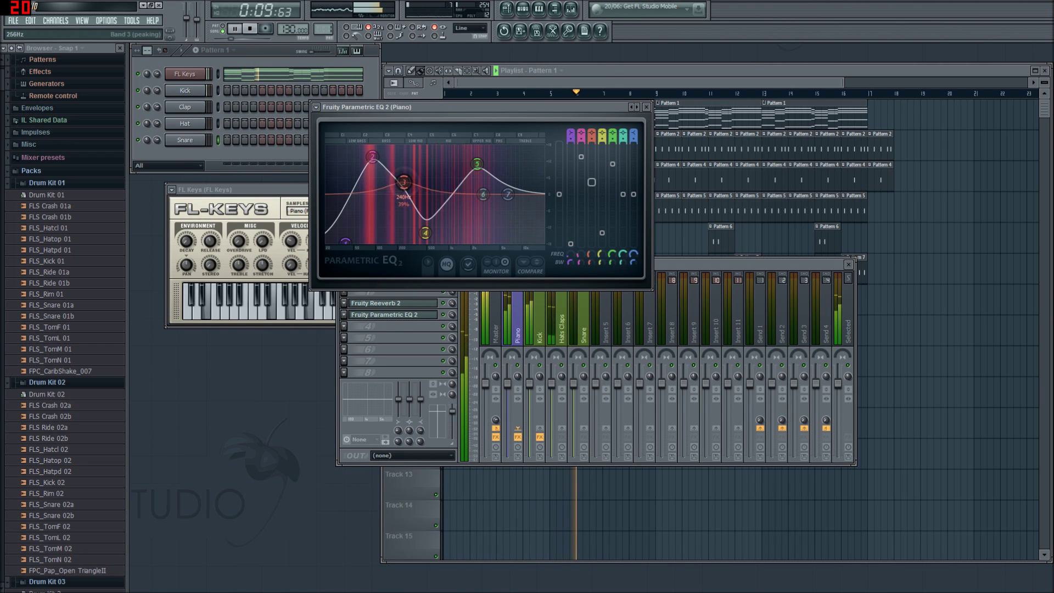
drag(403, 182, 407, 162)
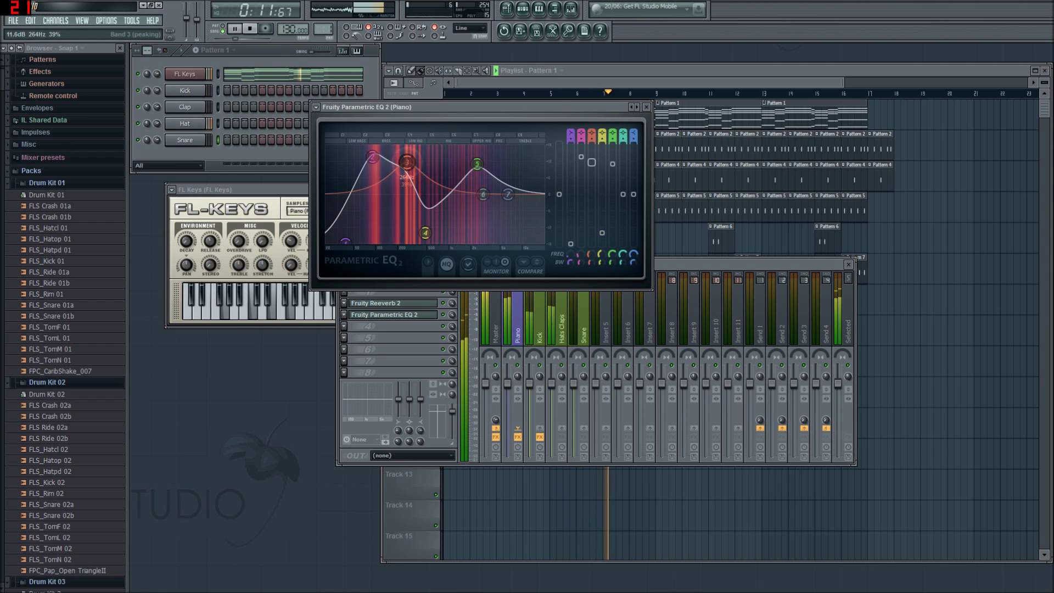
click(647, 107)
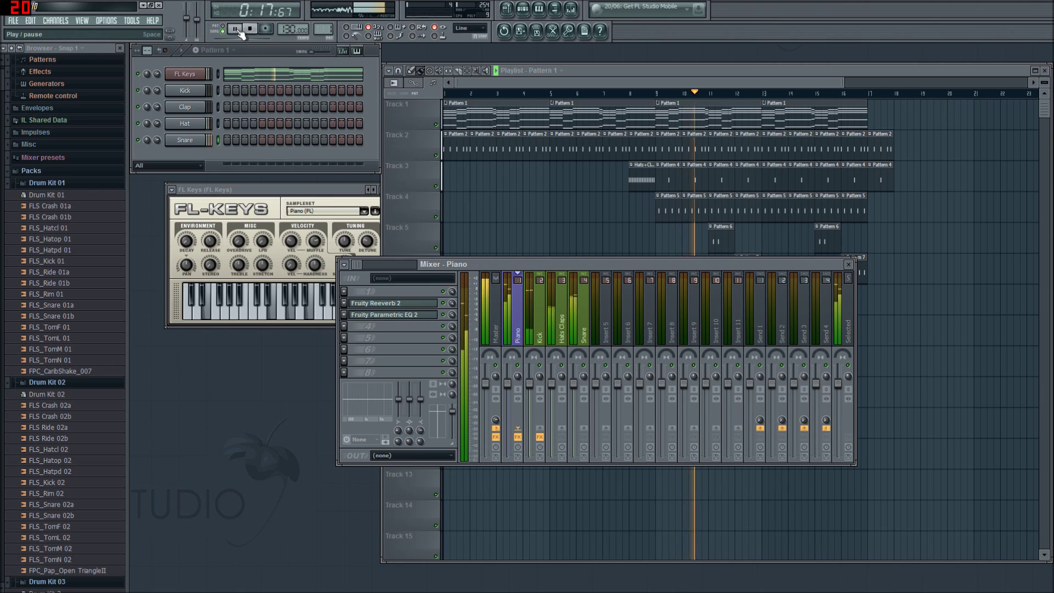
click(239, 31)
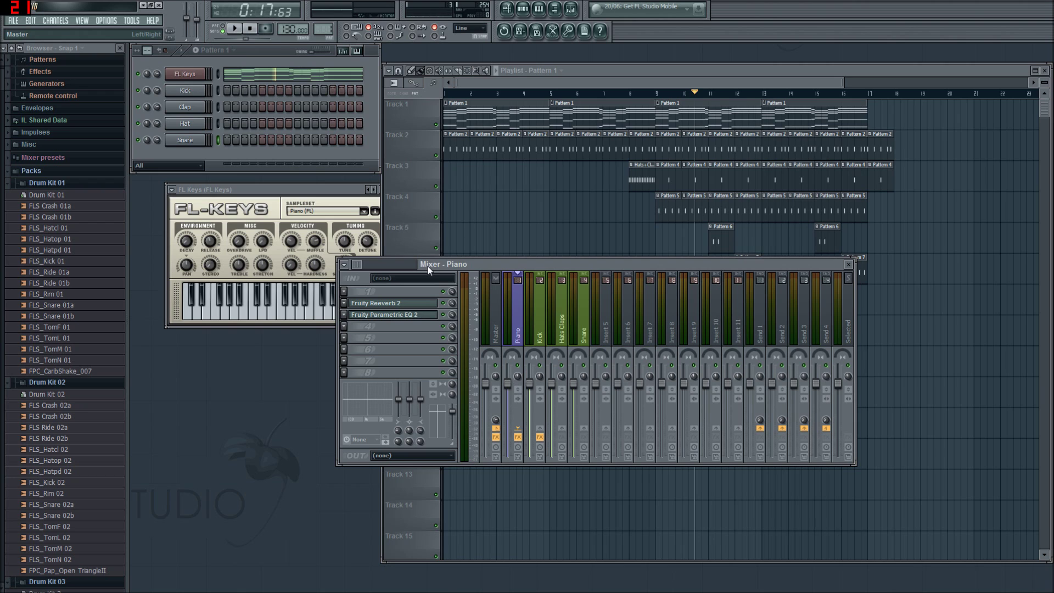
Step: Add Fruity Delay 2 to the first effect slot of the Snare mixer track and move its editor clear of the channels
click(587, 326)
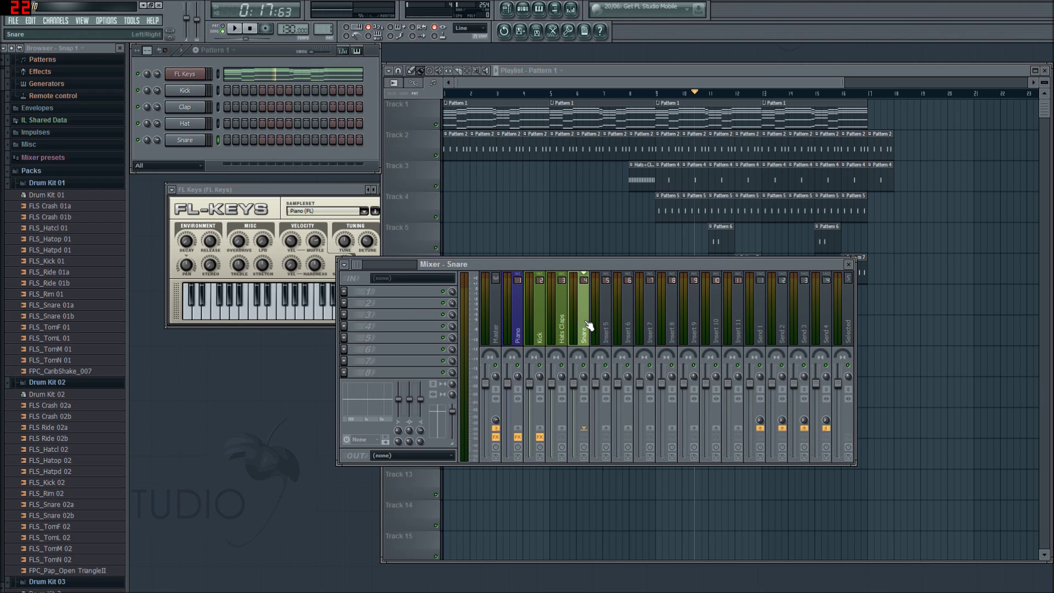
click(344, 293)
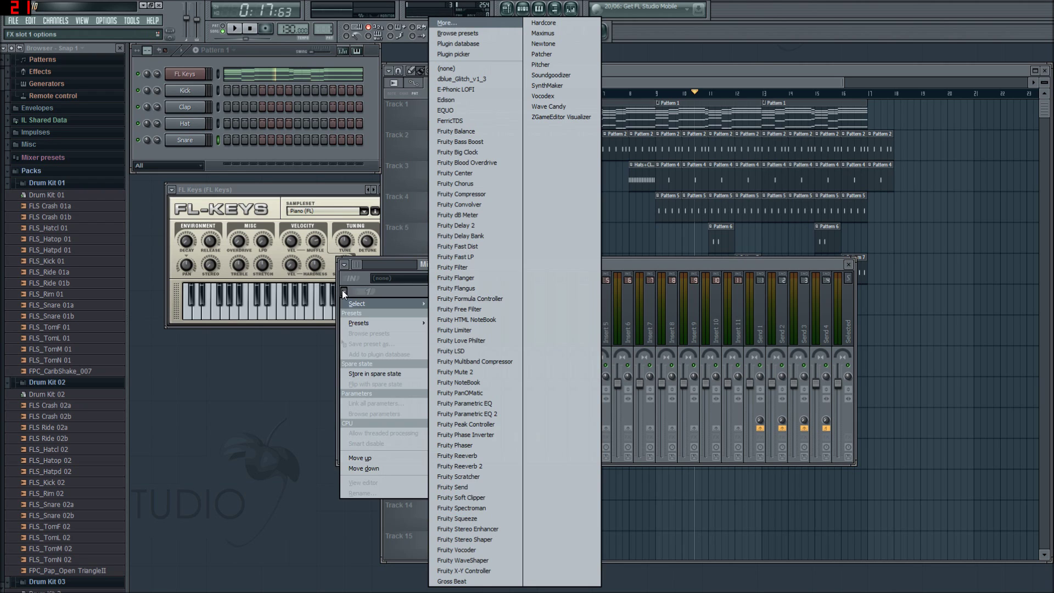
click(489, 226)
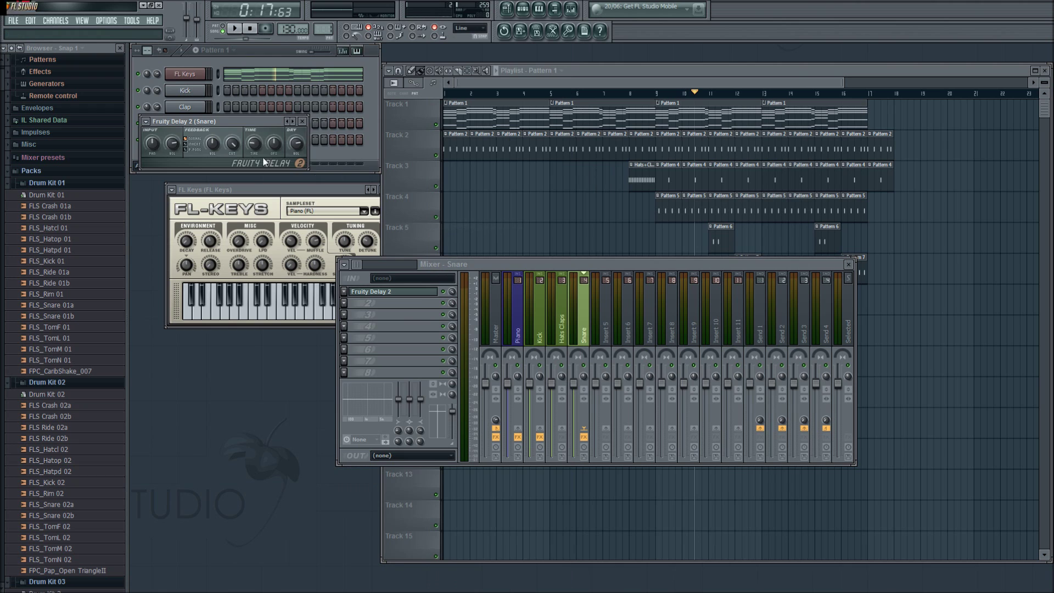
drag(257, 125, 401, 203)
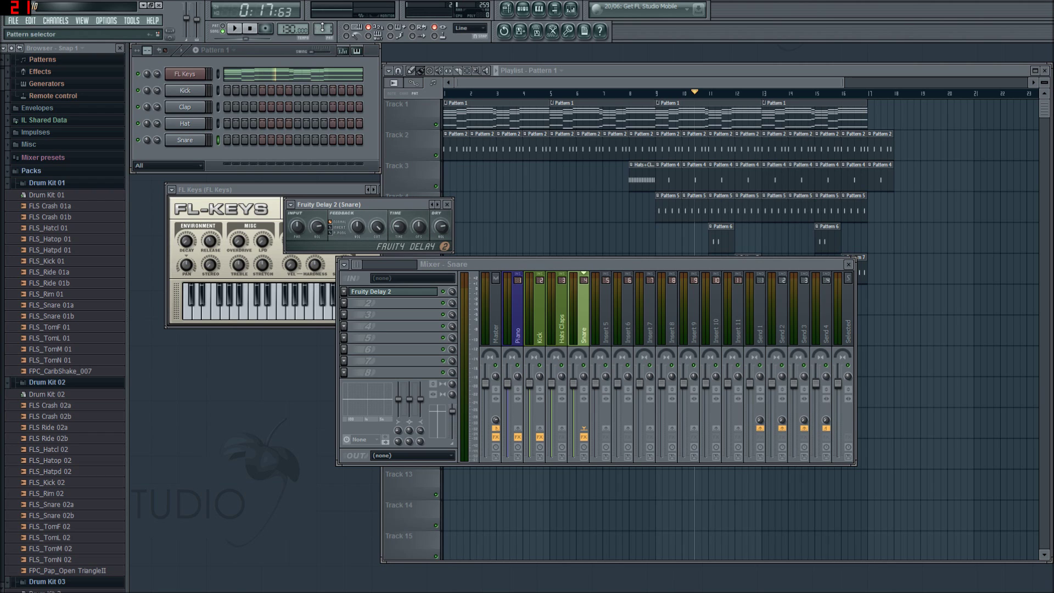
Step: Switch to Pattern 4 in pattern mode and compare the snare with Fruity Delay 2 bypassed and enabled
scroll(323, 28, up, 3)
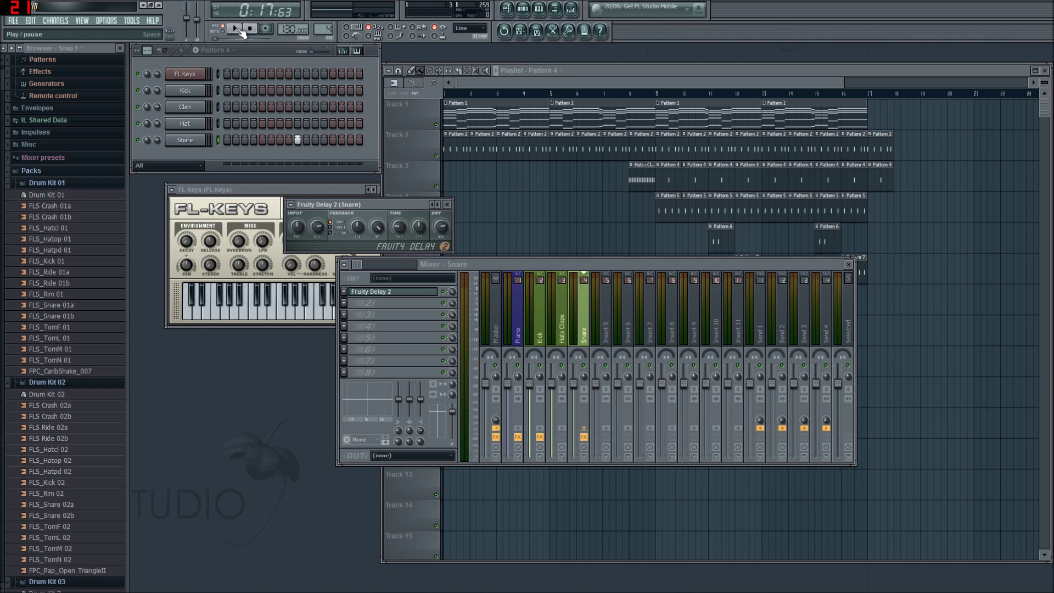
click(443, 292)
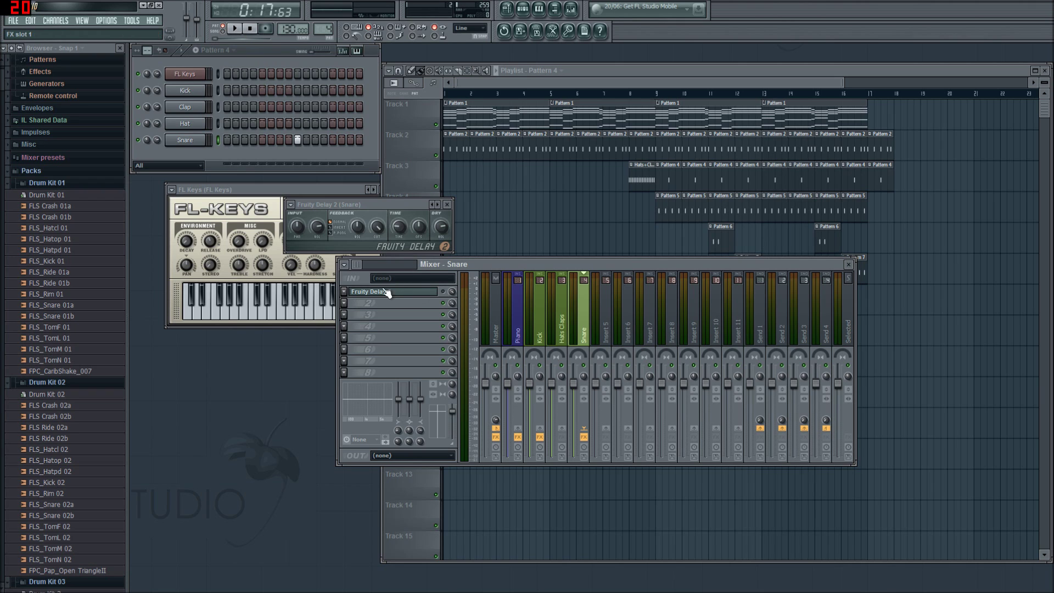
click(235, 30)
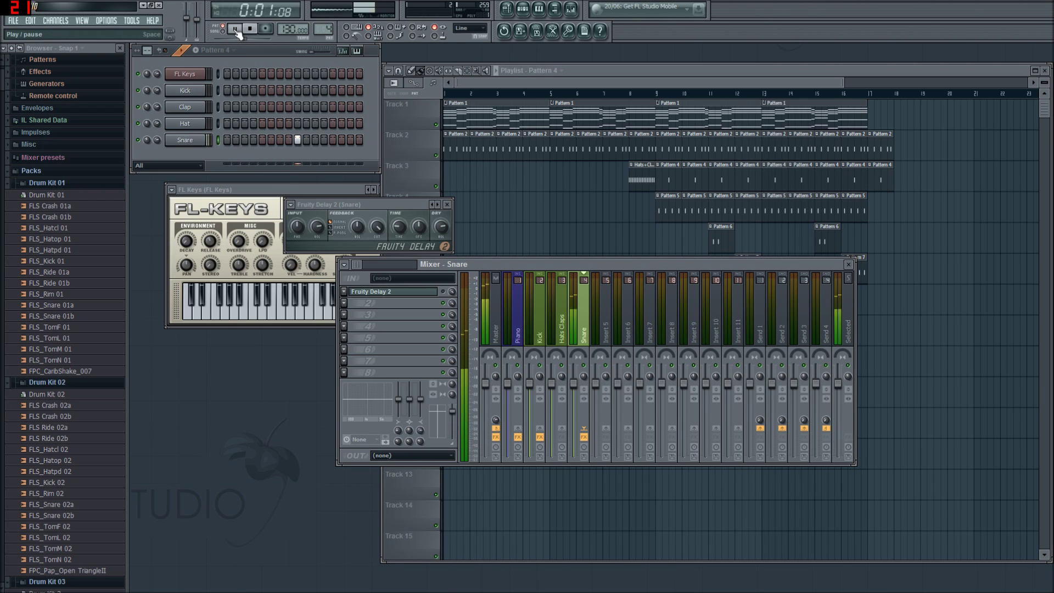
click(235, 29)
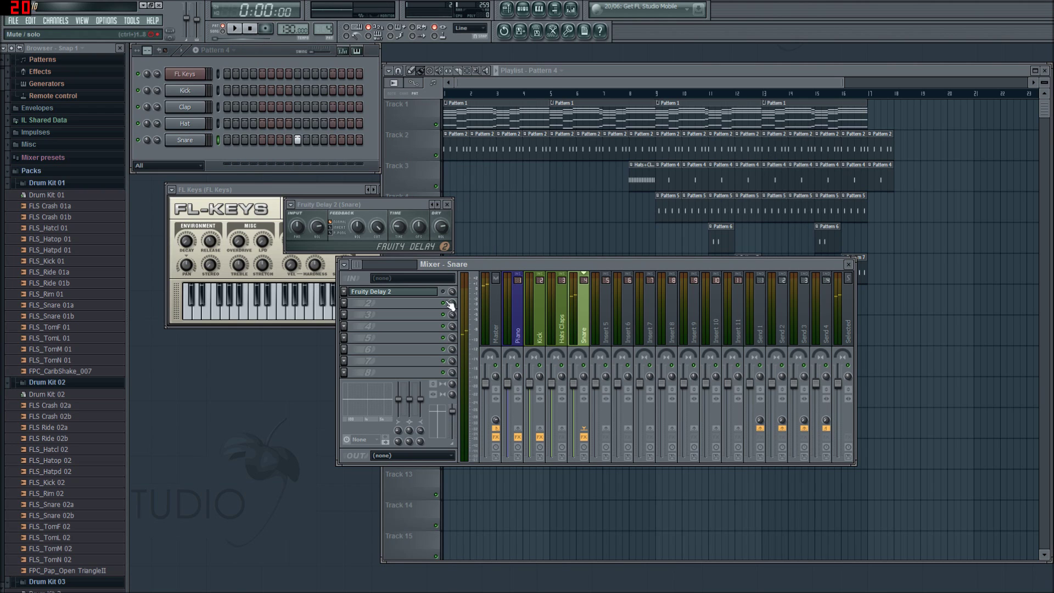
click(242, 30)
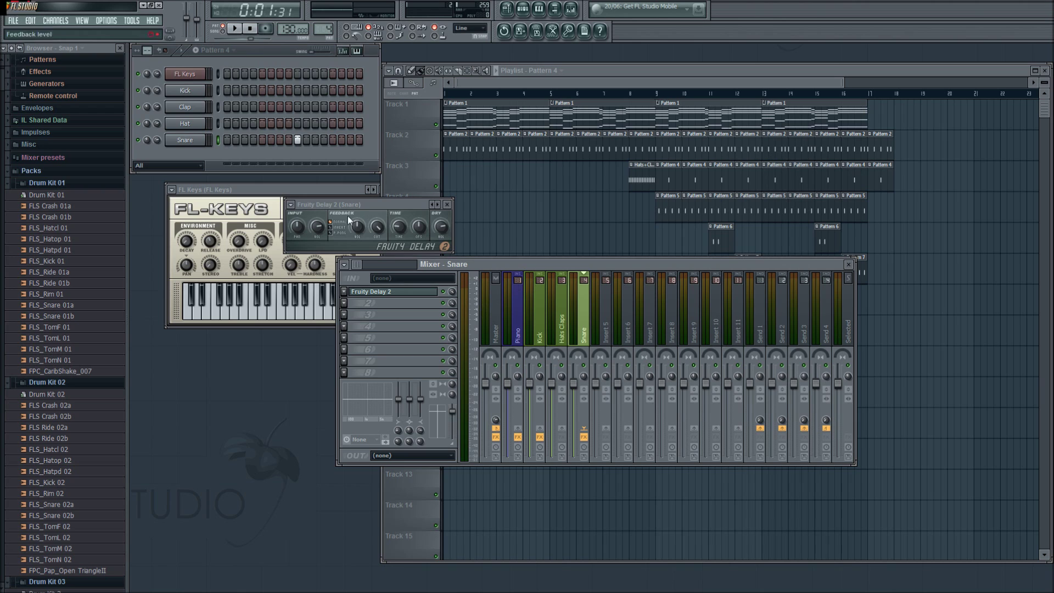
Step: Shorten the delay time and use ping-pong feedback in Fruity Delay 2, pause playback and move the editor aside
drag(398, 228, 398, 234)
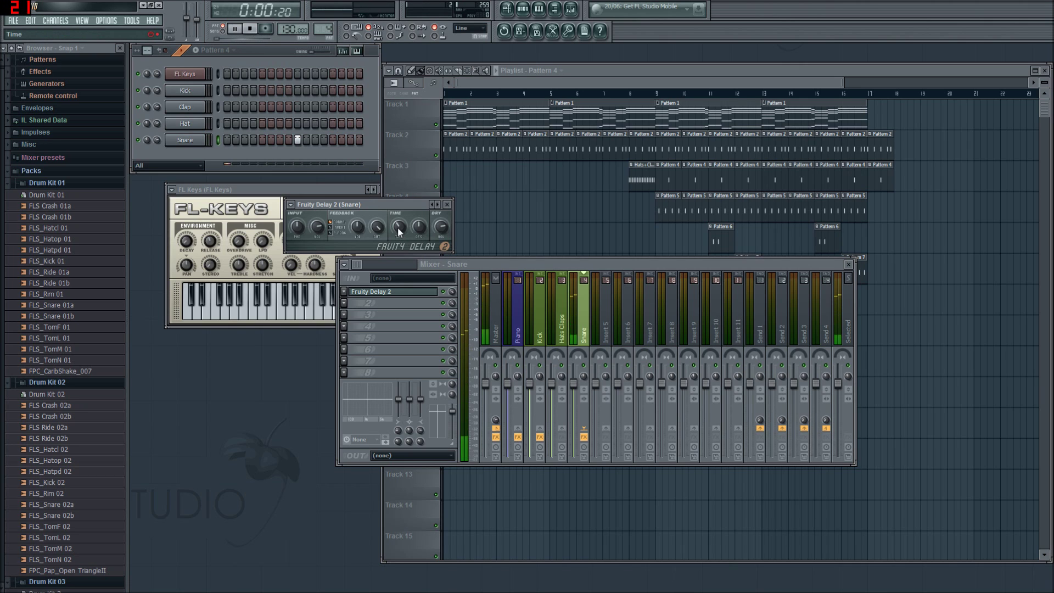
drag(397, 228, 397, 243)
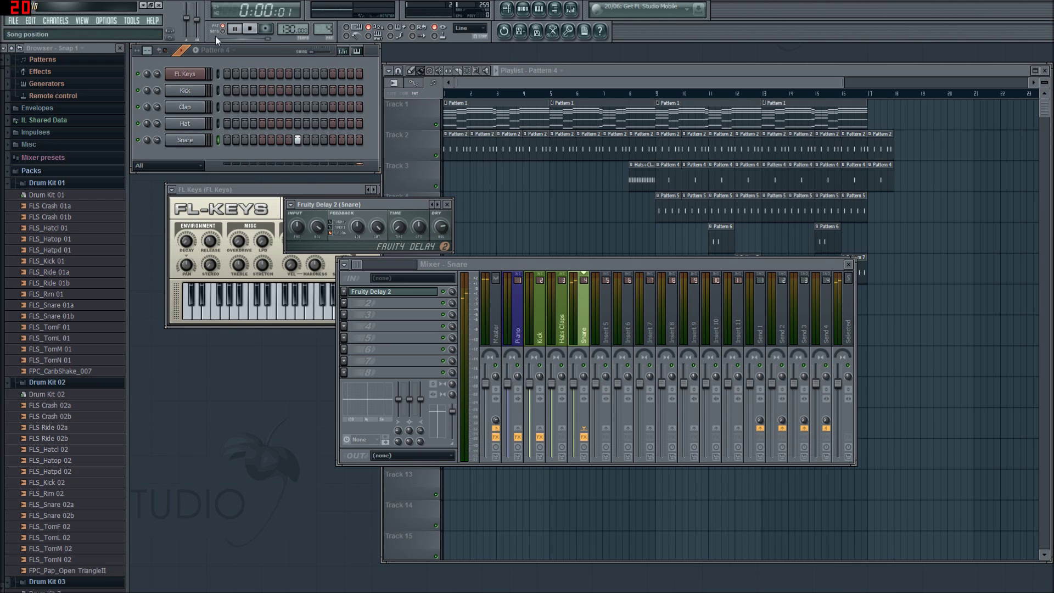
click(235, 29)
drag(402, 206, 326, 156)
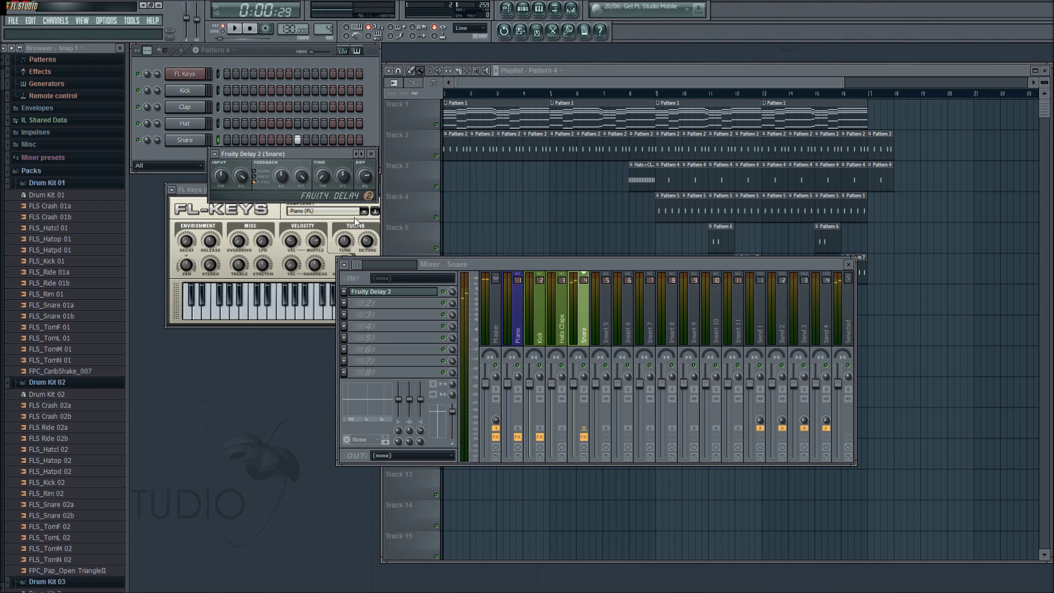
Step: Add a second Fruity Delay 2 to the Snare track with ping-pong feedback and play Pattern 4
click(345, 314)
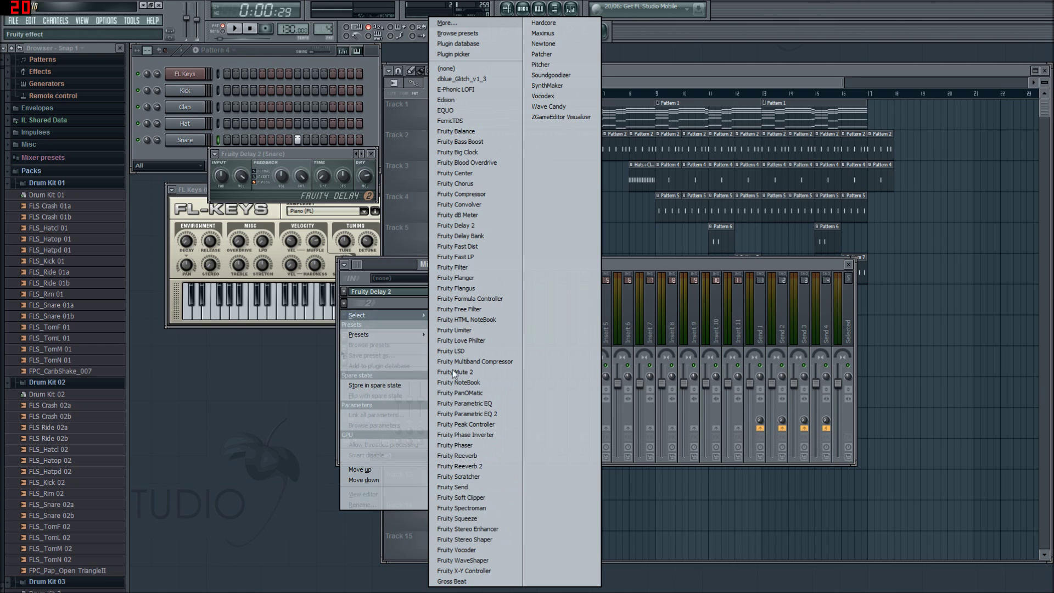
click(476, 227)
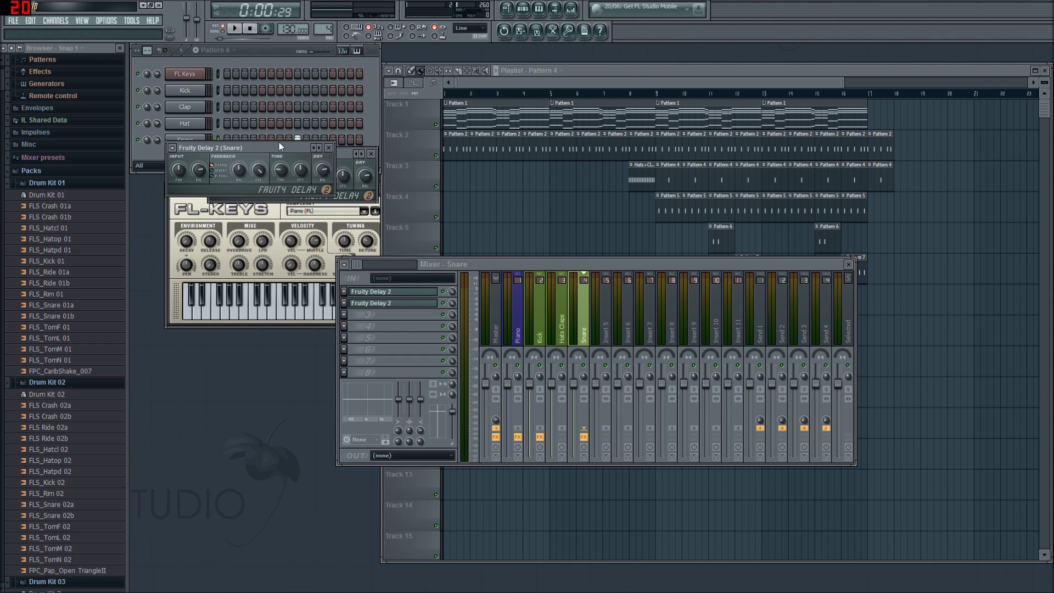
drag(281, 146, 290, 229)
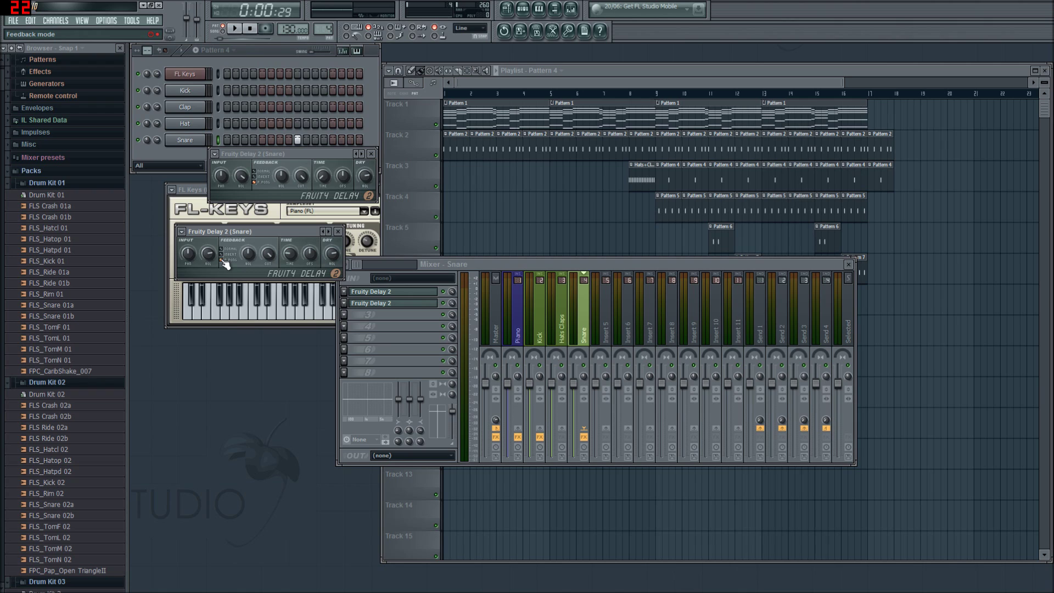
click(240, 30)
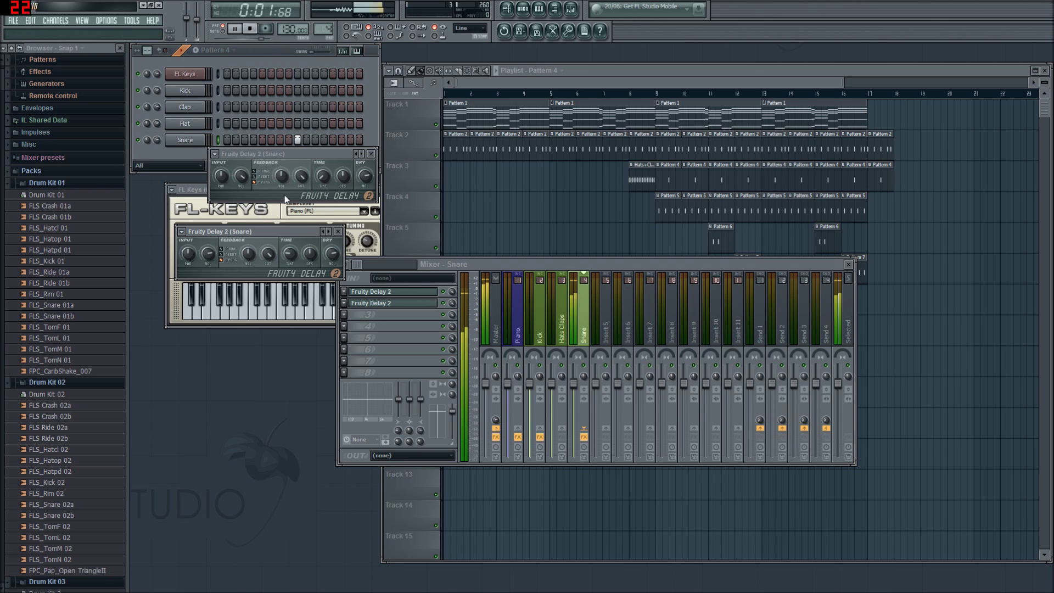
Step: Close both delay editors and play the arrangement in song mode from about bar 7
click(338, 232)
click(371, 154)
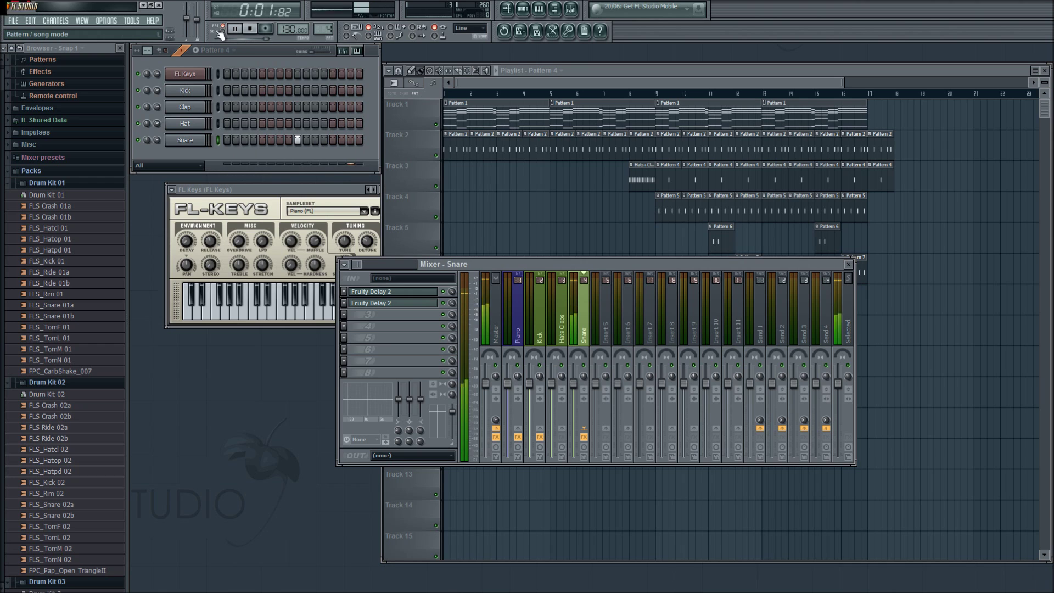
click(222, 32)
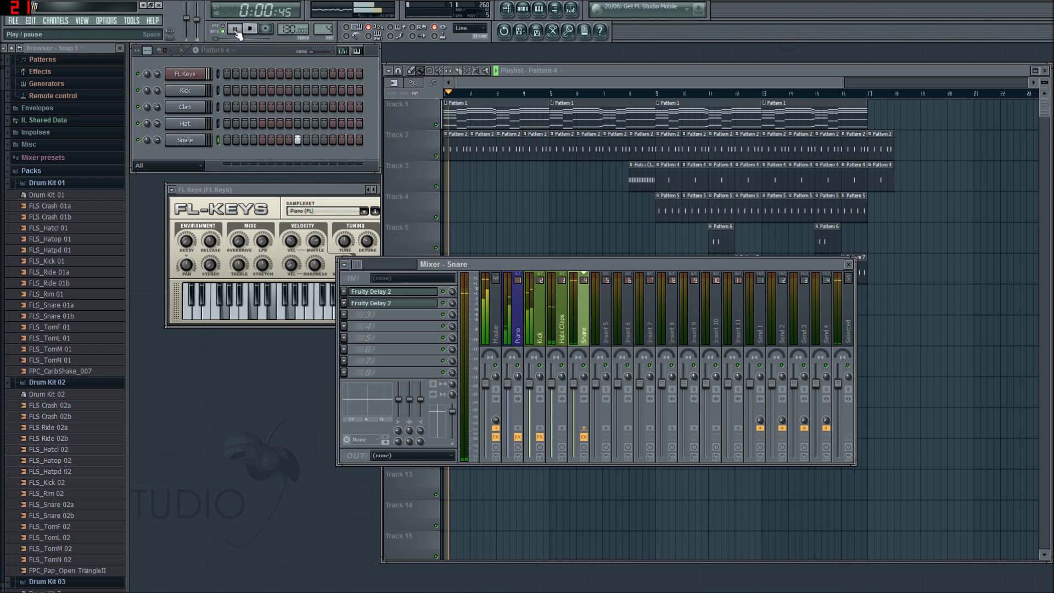
click(613, 93)
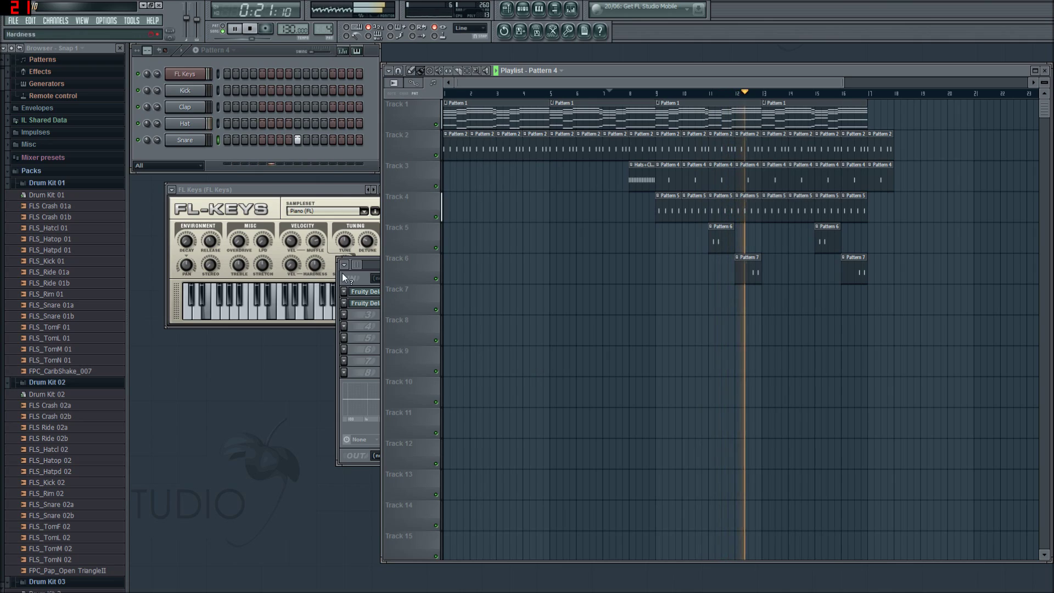
Step: Lower the input volume of the second Fruity Delay 2 during song playback, close its editor and stop the song
click(365, 277)
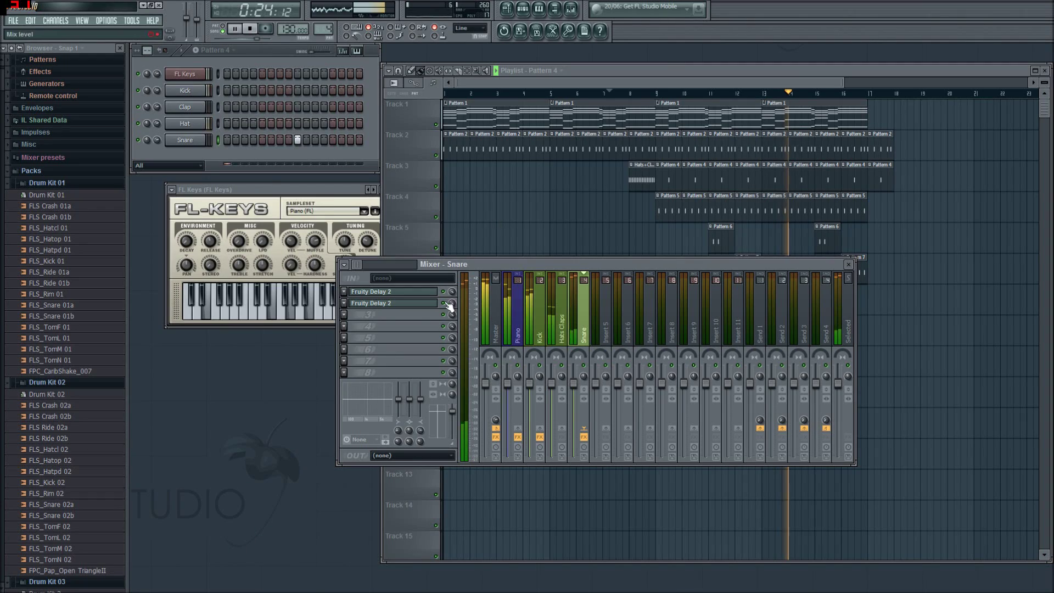
click(381, 303)
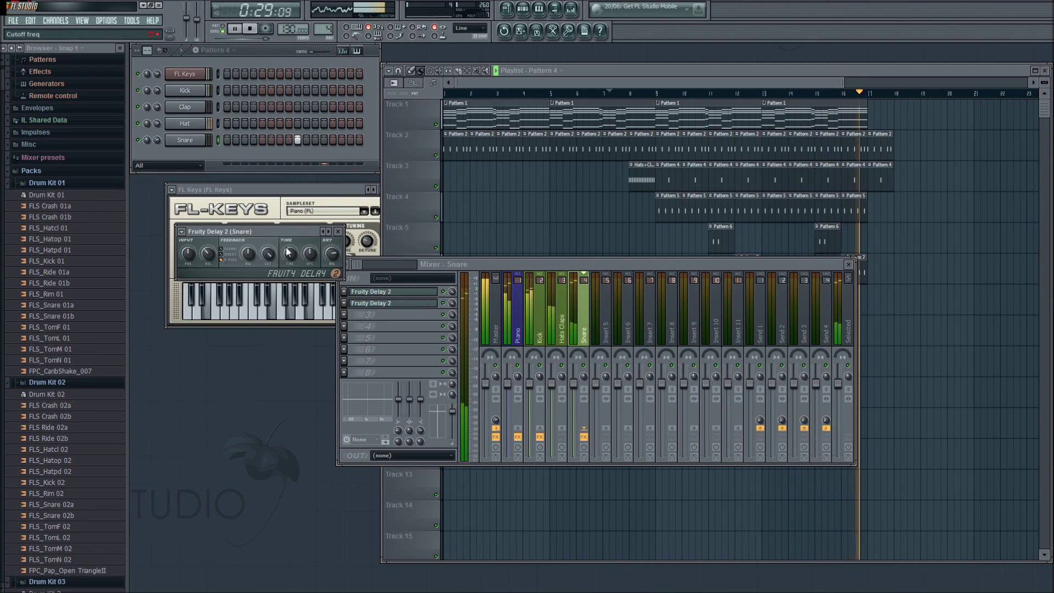
click(338, 231)
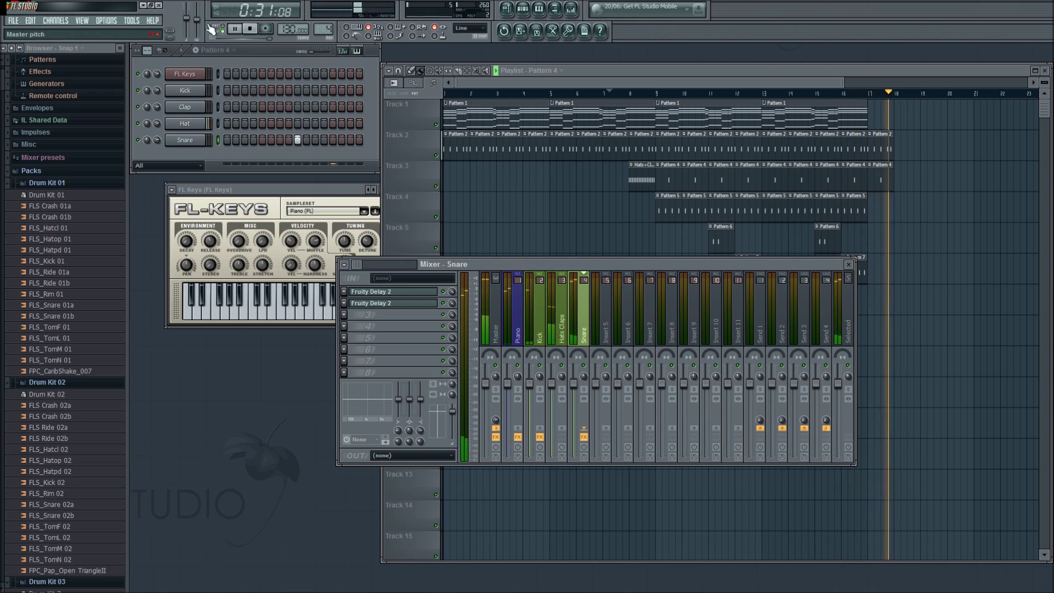
click(250, 29)
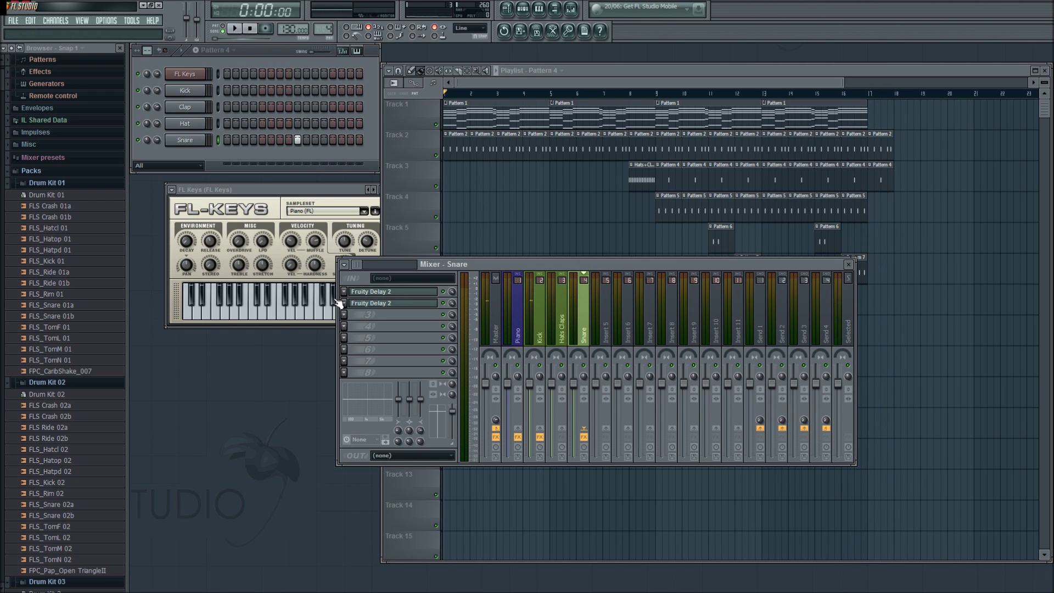
Step: Add Fruity Reeverb 2 to the Snare track's third effect slot with the wet level at about 123% and audition Pattern 4
click(344, 315)
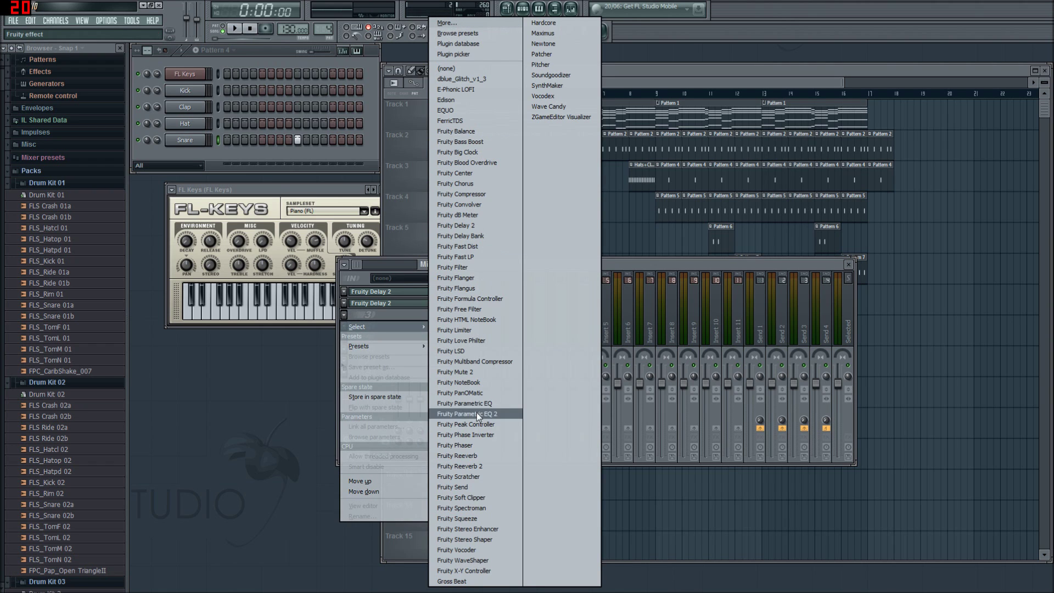
click(476, 467)
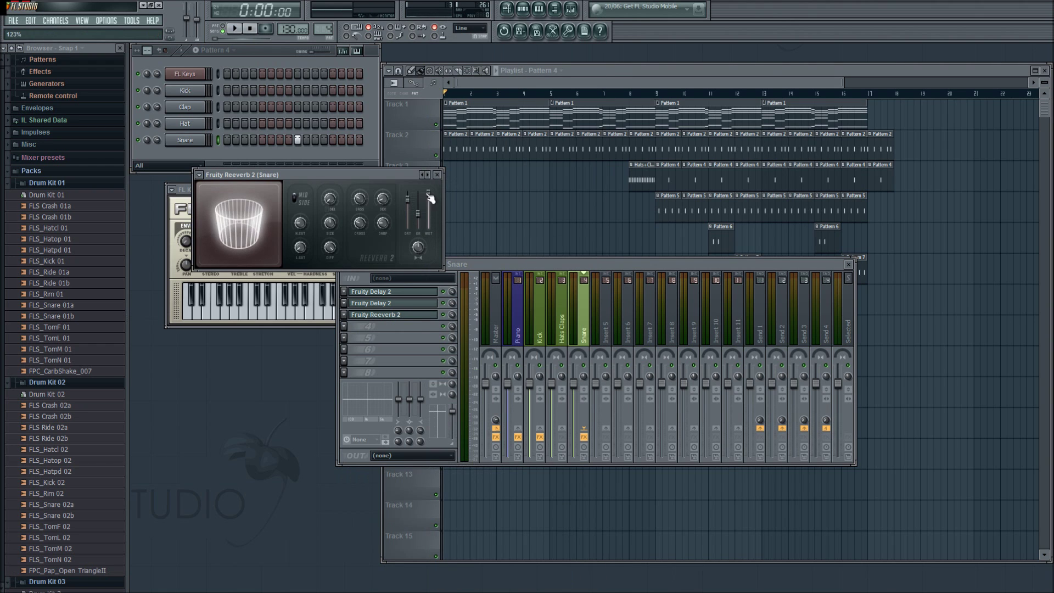
click(234, 29)
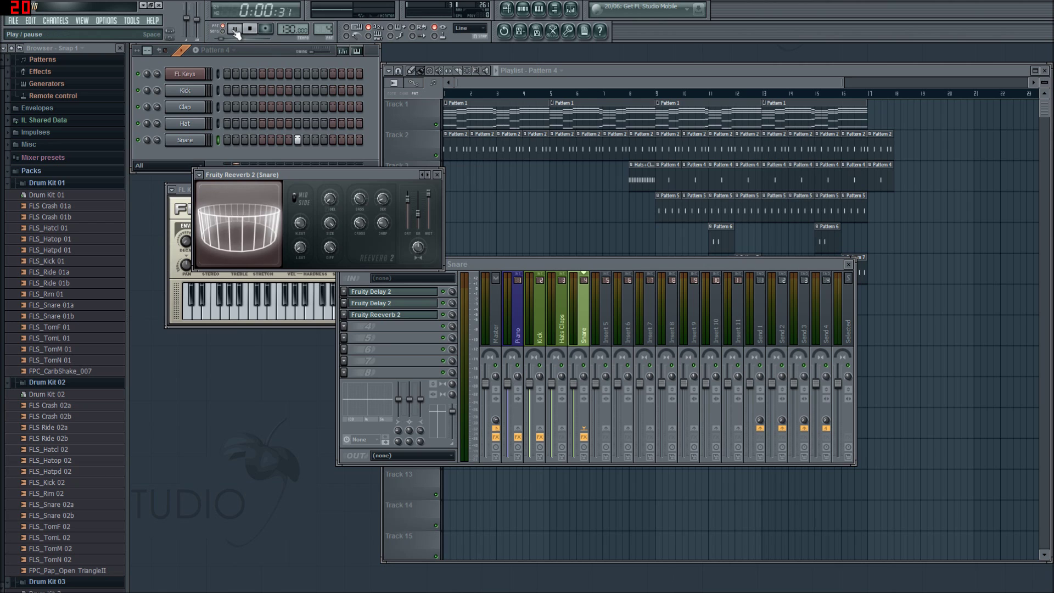
click(236, 29)
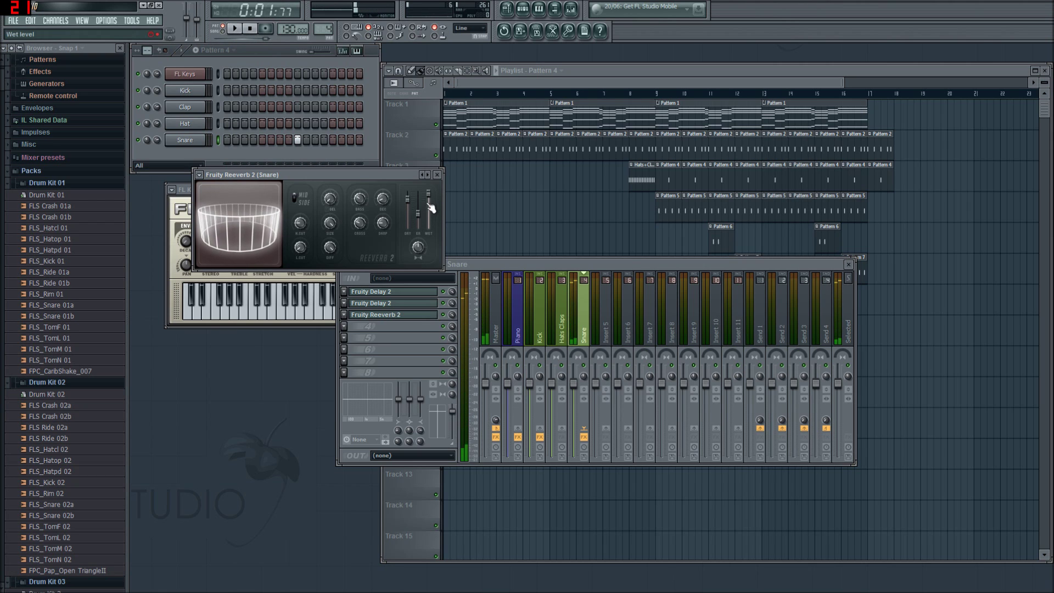
Step: Lower the wet level of the Snare track's Fruity Reeverb 2, audition the pattern again and close the editor
drag(428, 194, 428, 207)
key(space)
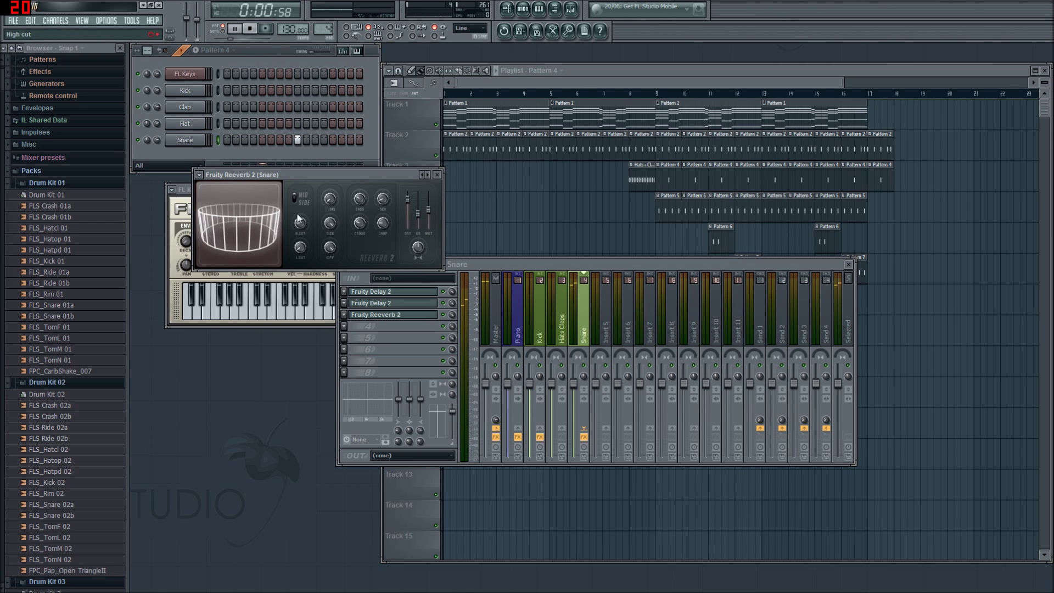
key(space)
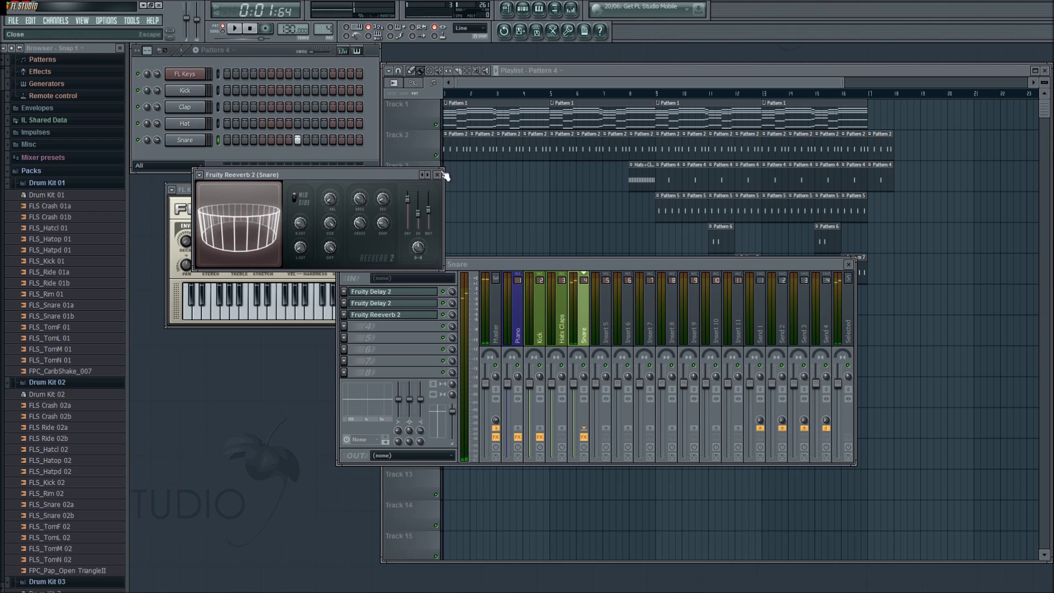
click(437, 175)
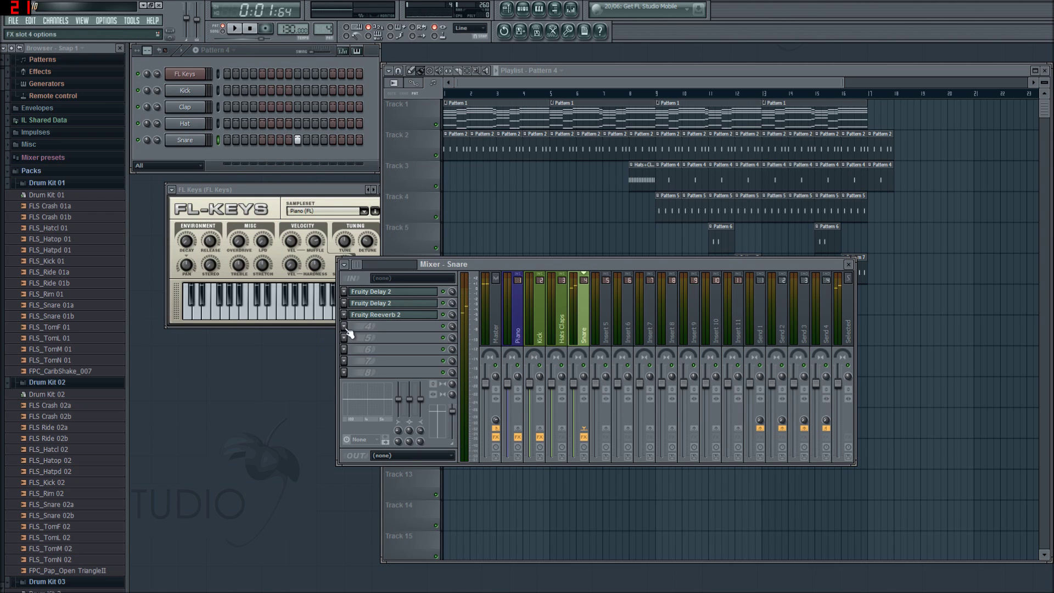
Step: Lower the Snare channel's pitch to -401 cents while Pattern 4 plays, close its settings and switch to song playback
click(196, 144)
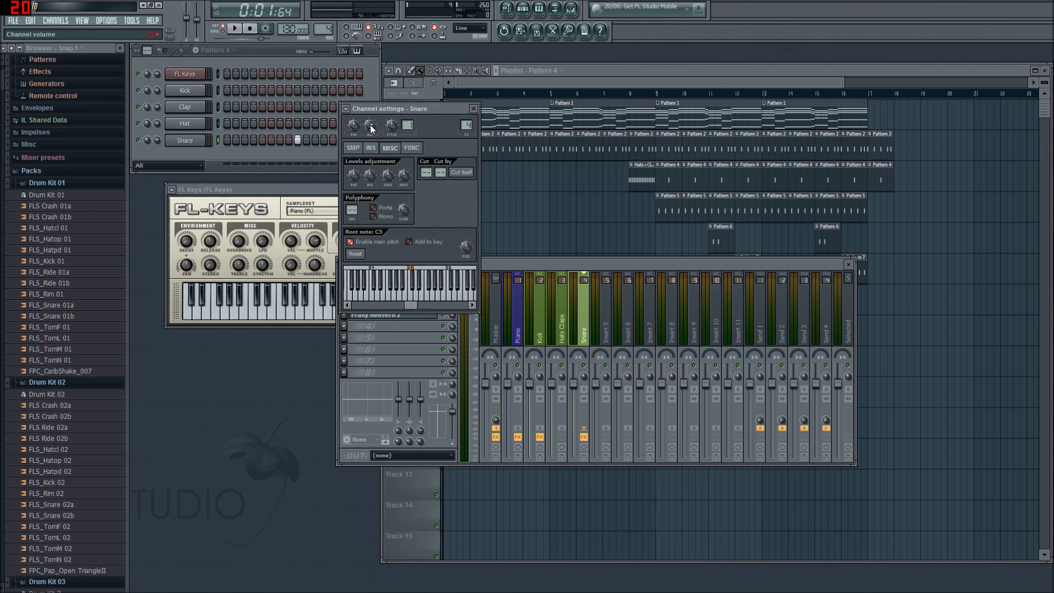
click(234, 29)
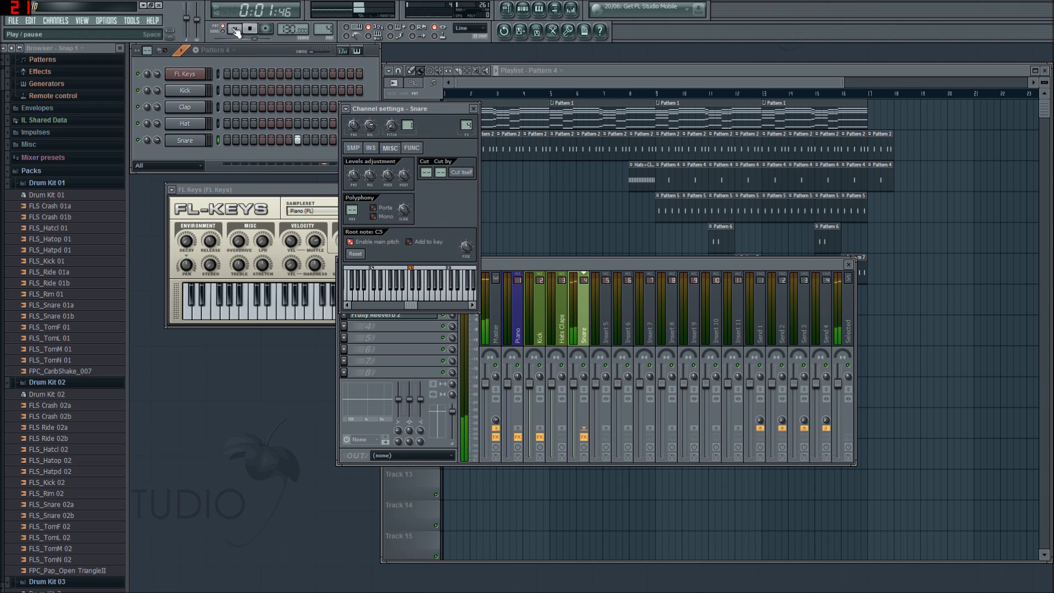
mouse_move(394, 128)
mouse_down()
mouse_move(394, 144)
mouse_move(390, 122)
mouse_up()
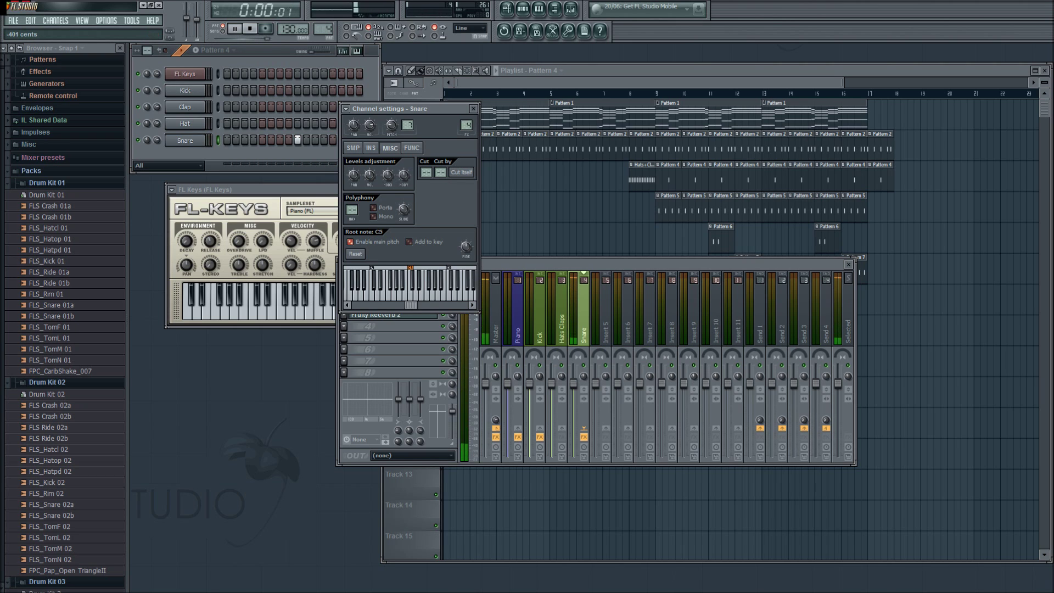
click(473, 109)
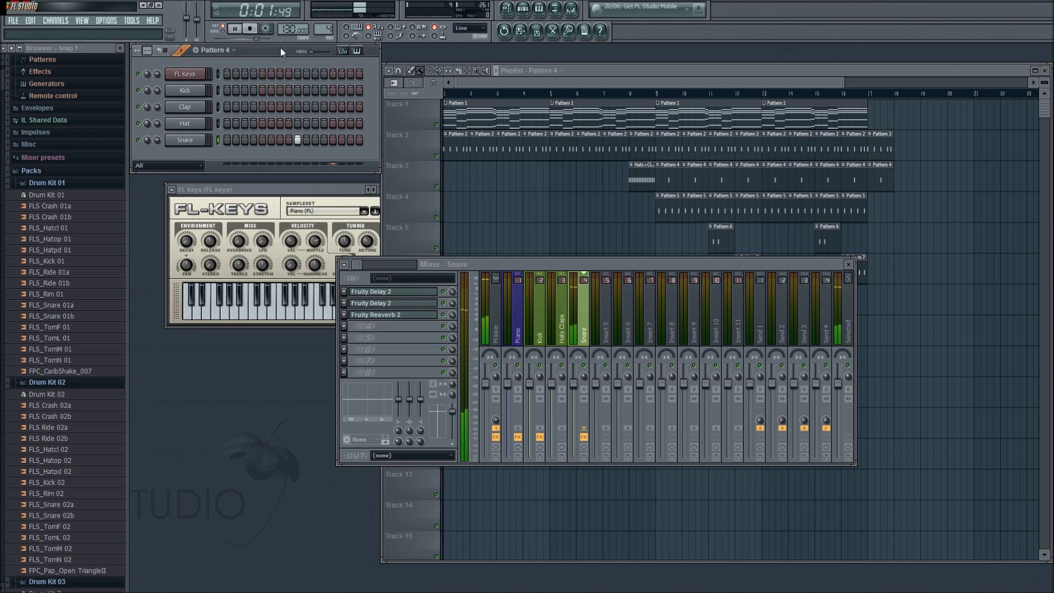
click(222, 31)
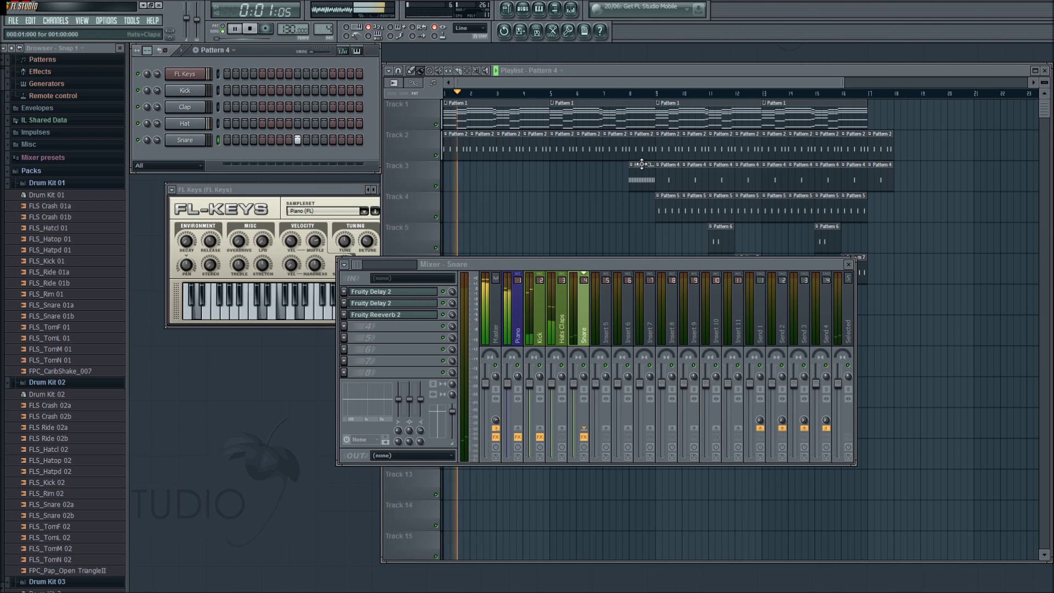
Step: Audition the song from shortly before bar 8, pause playback, and reposition the Playlist and Mixer windows
click(612, 92)
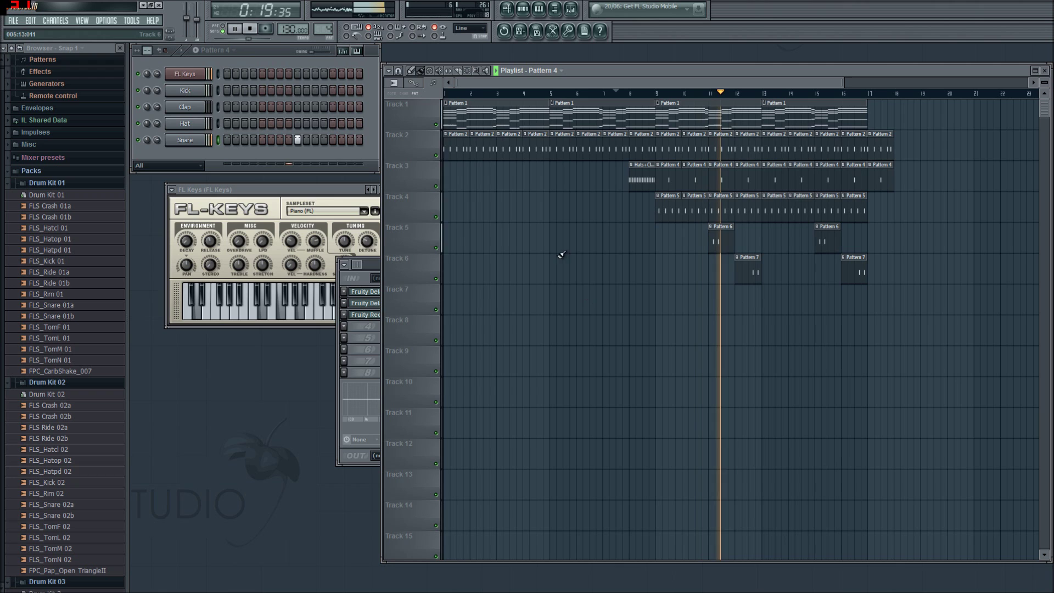
click(235, 28)
drag(664, 70, 650, 64)
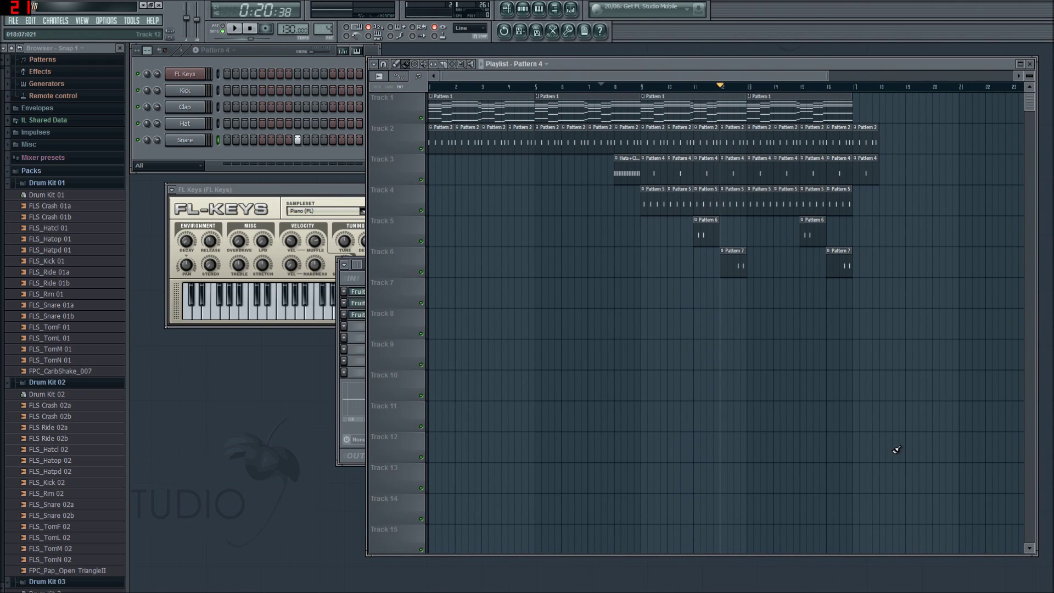
click(347, 282)
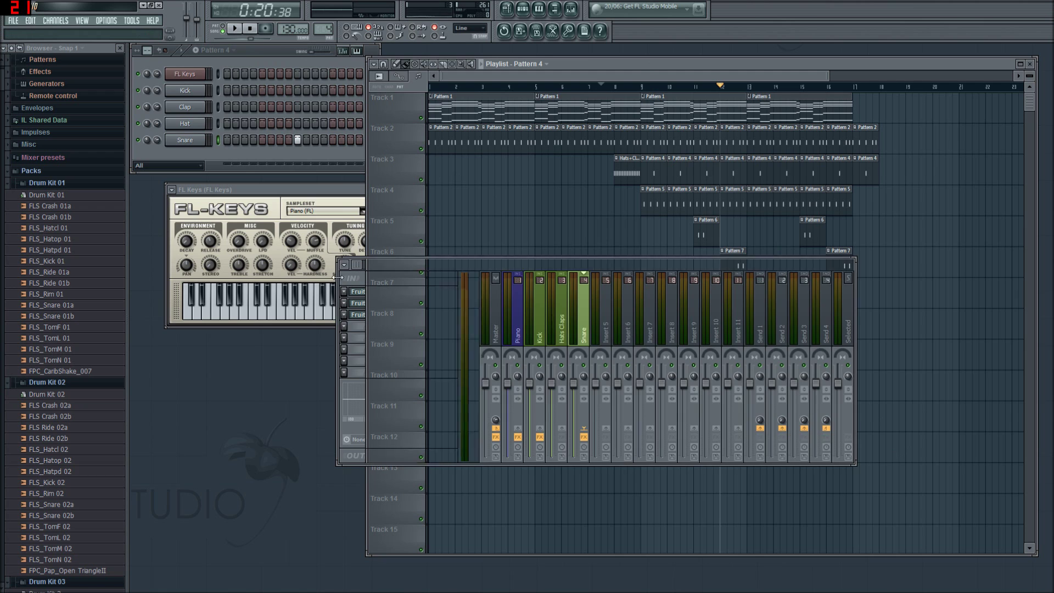
drag(528, 271, 445, 326)
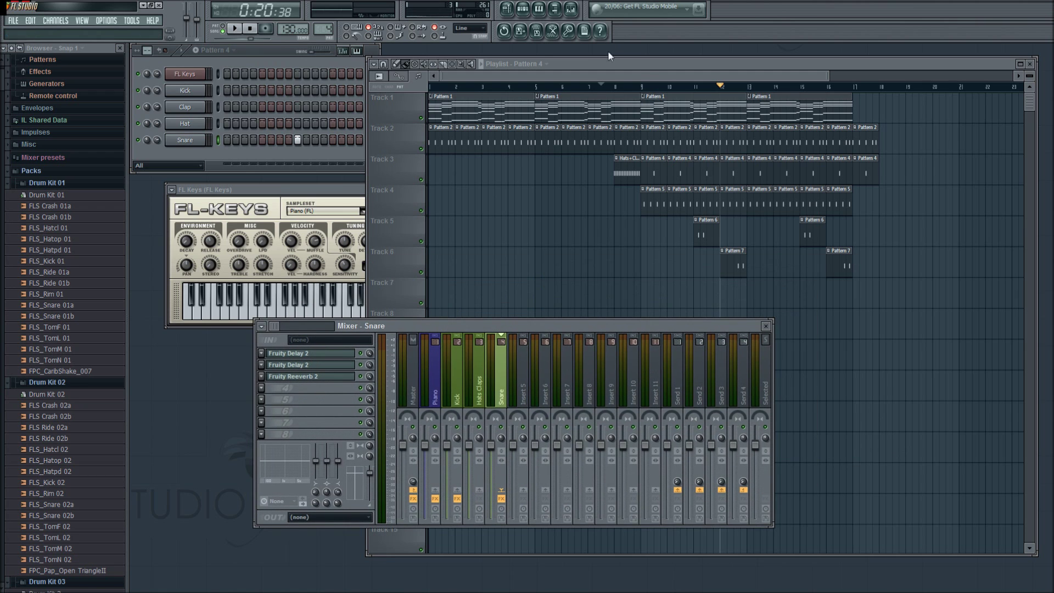
Step: Move the song position to shortly before bar 8 and briefly play the Hats+Claps entry
click(608, 86)
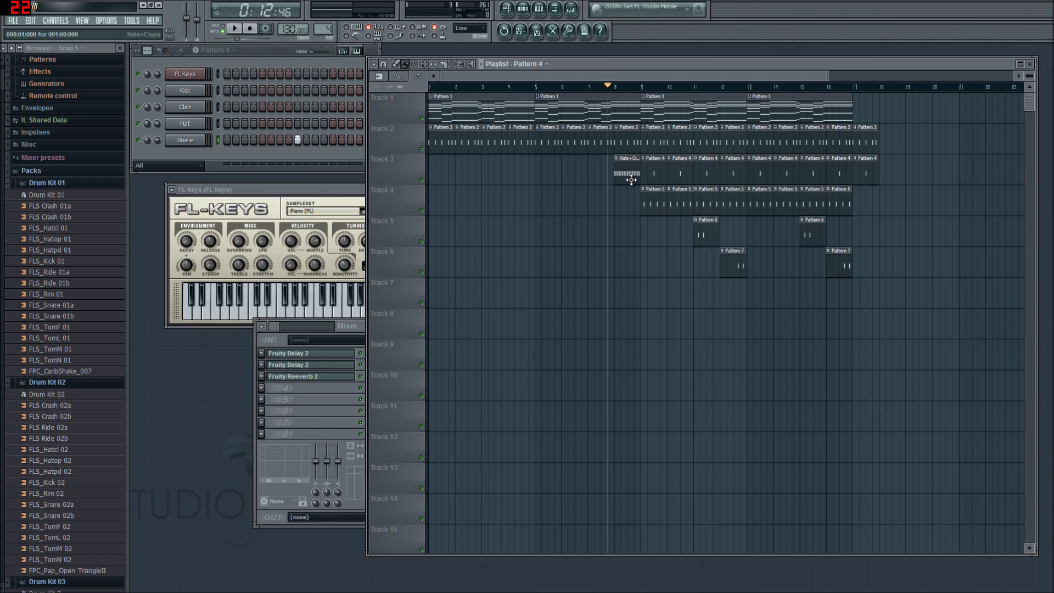
key(space)
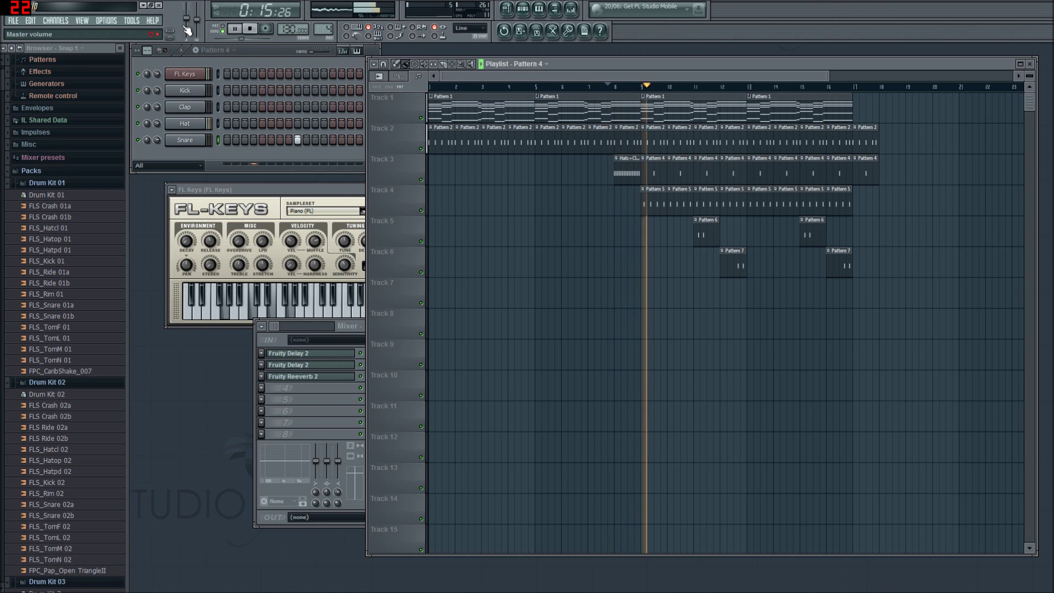
key(space)
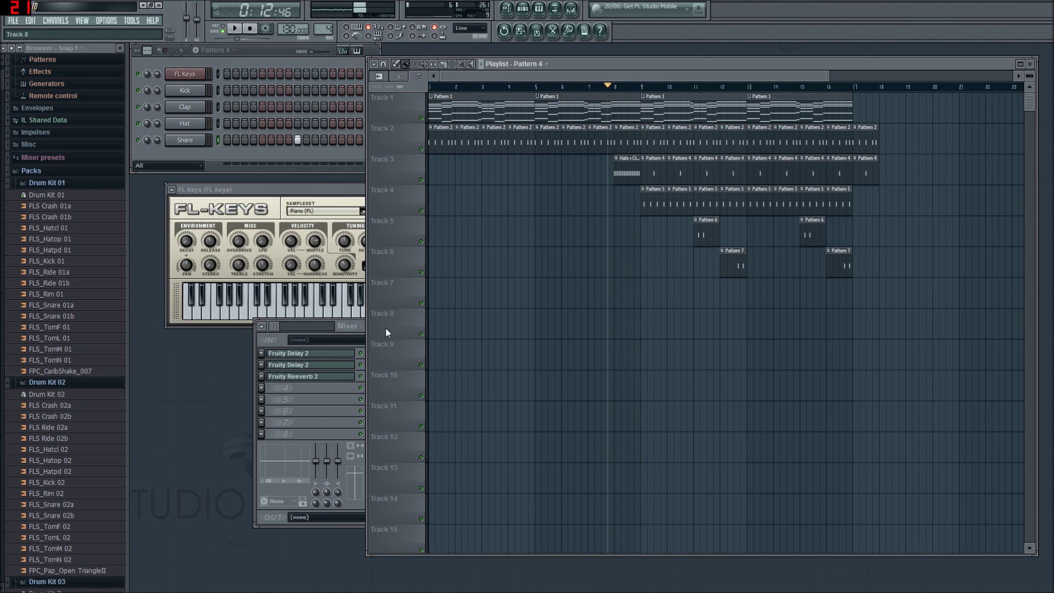
click(307, 326)
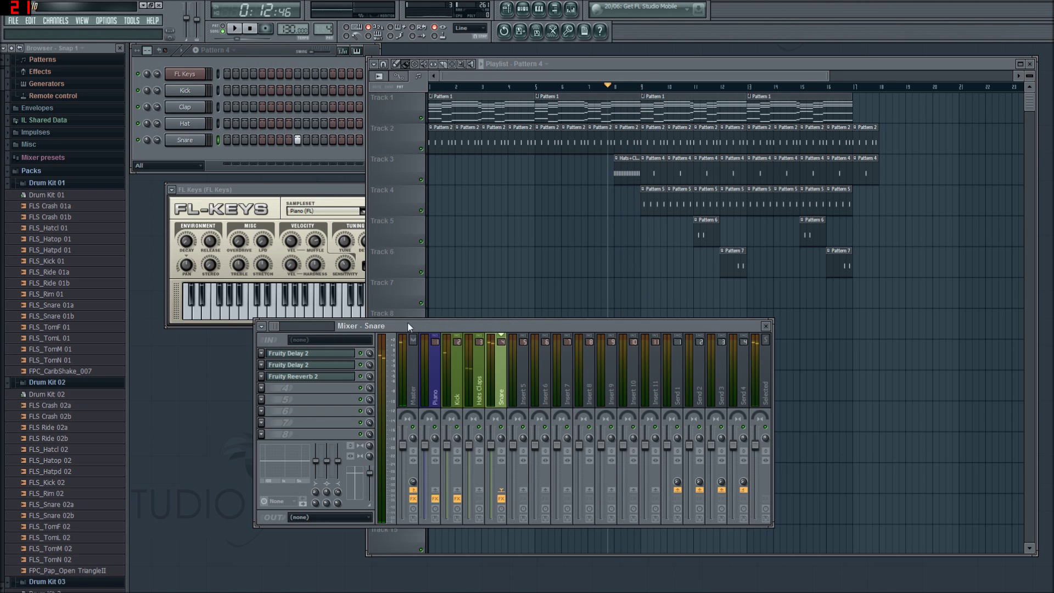
drag(407, 321, 434, 206)
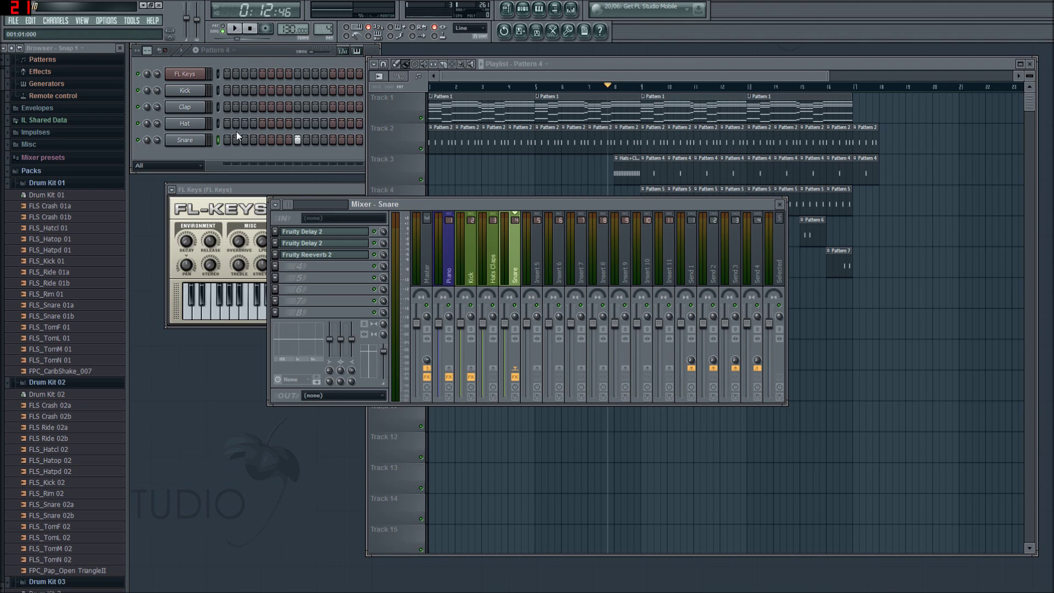
drag(512, 204, 500, 275)
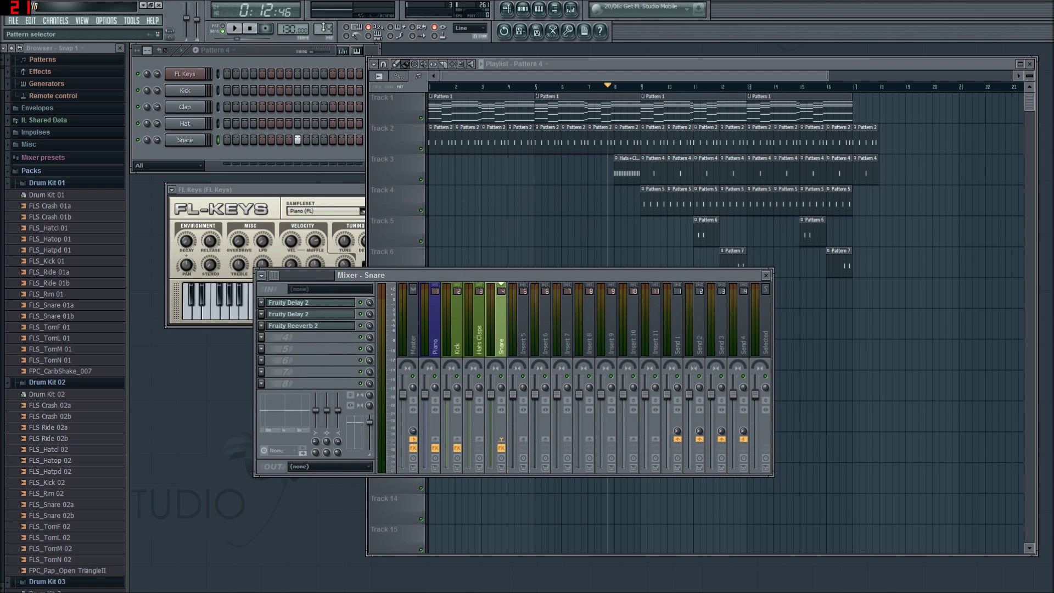
scroll(323, 28, up, 2)
drag(480, 273, 511, 213)
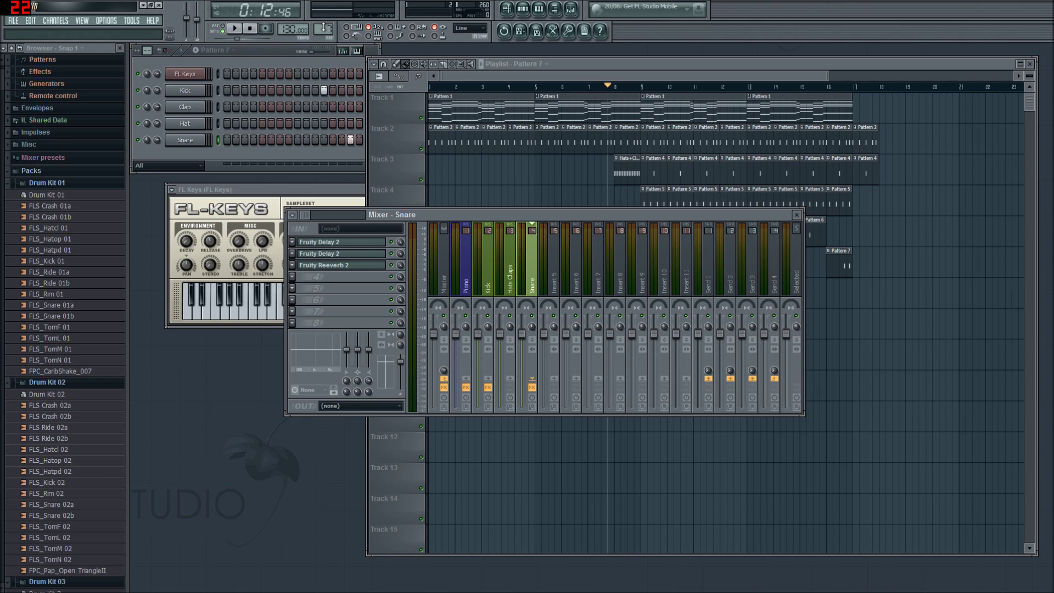
scroll(323, 27, down, 1)
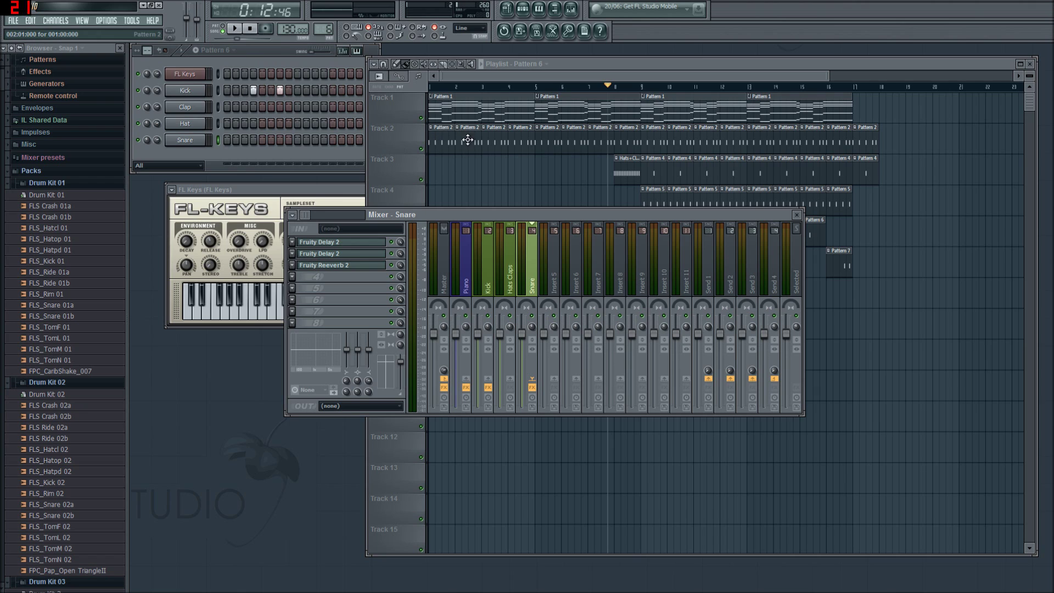
Step: Try placing staggered Pattern 2 clips on Tracks 3, 4 and 5, and delete them again
scroll(330, 27, down, 4)
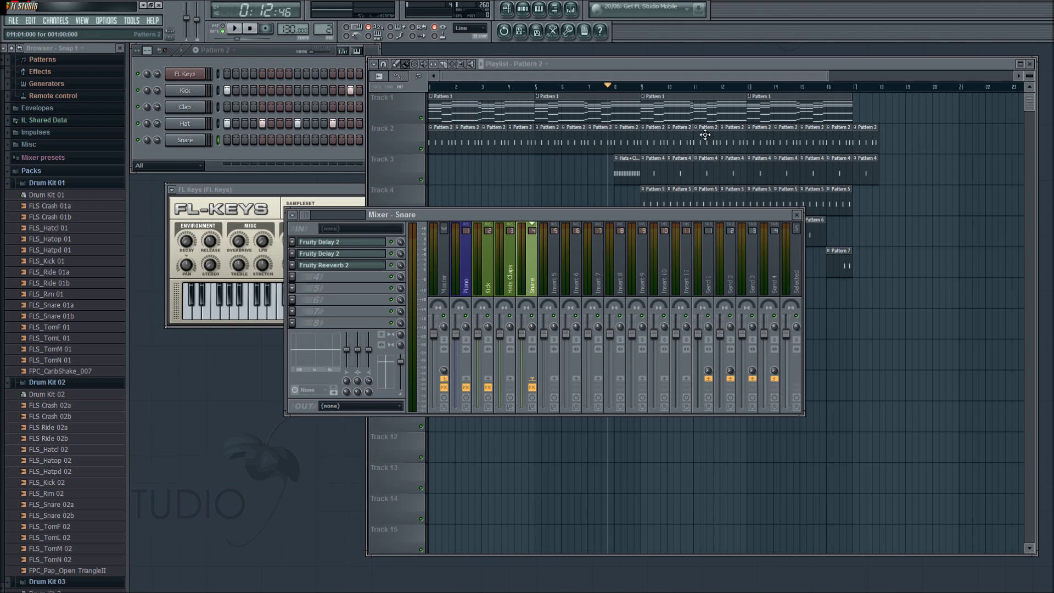
click(438, 141)
click(469, 160)
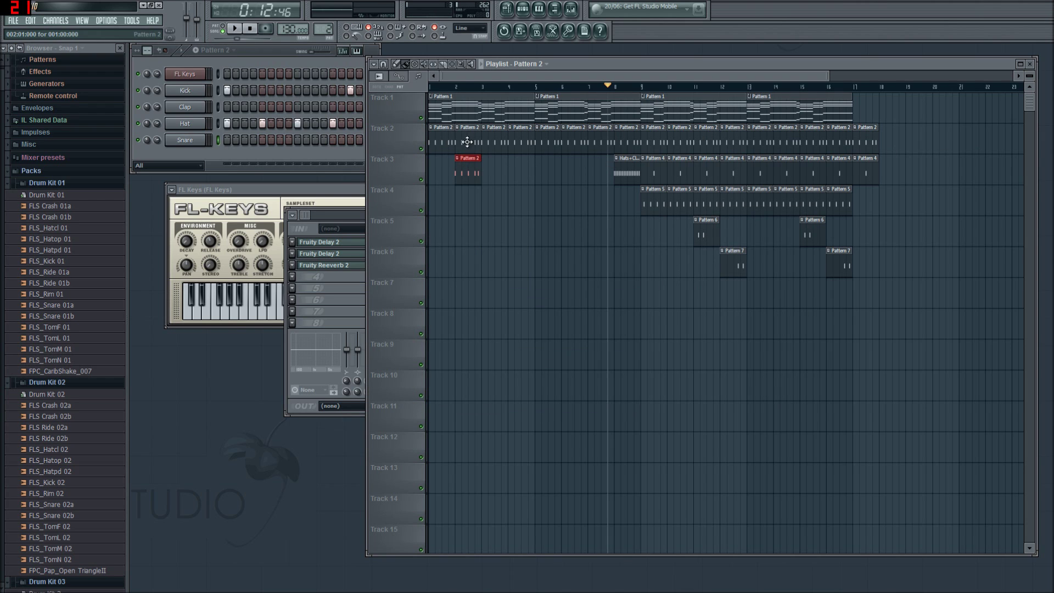
click(491, 199)
click(516, 227)
right_click(516, 227)
right_click(490, 198)
right_click(470, 165)
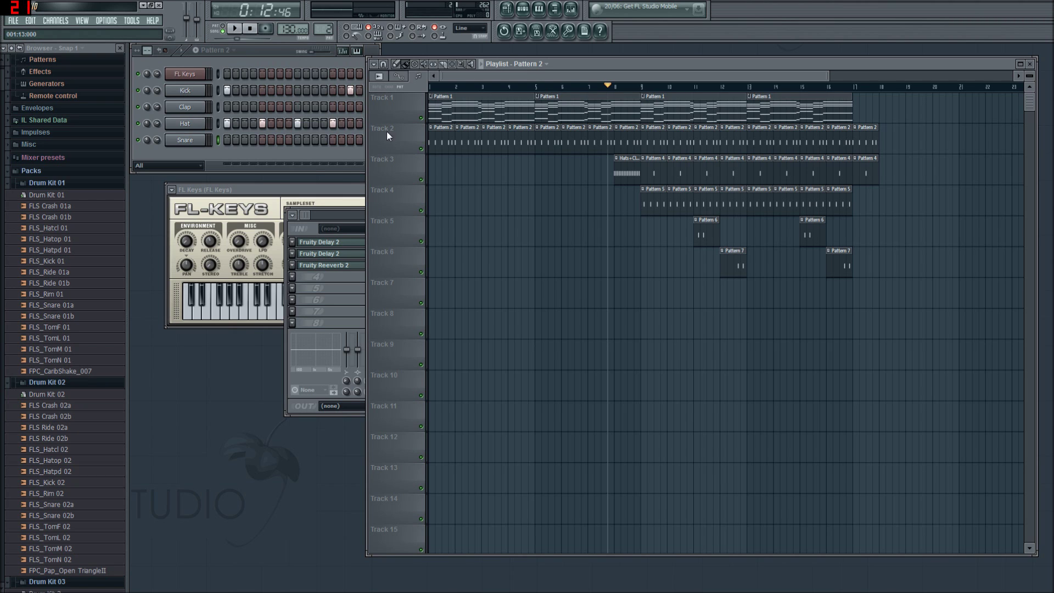
Step: Select the empty Pattern 9 with the mixer open, return the song to its start and arm recording
key(F9)
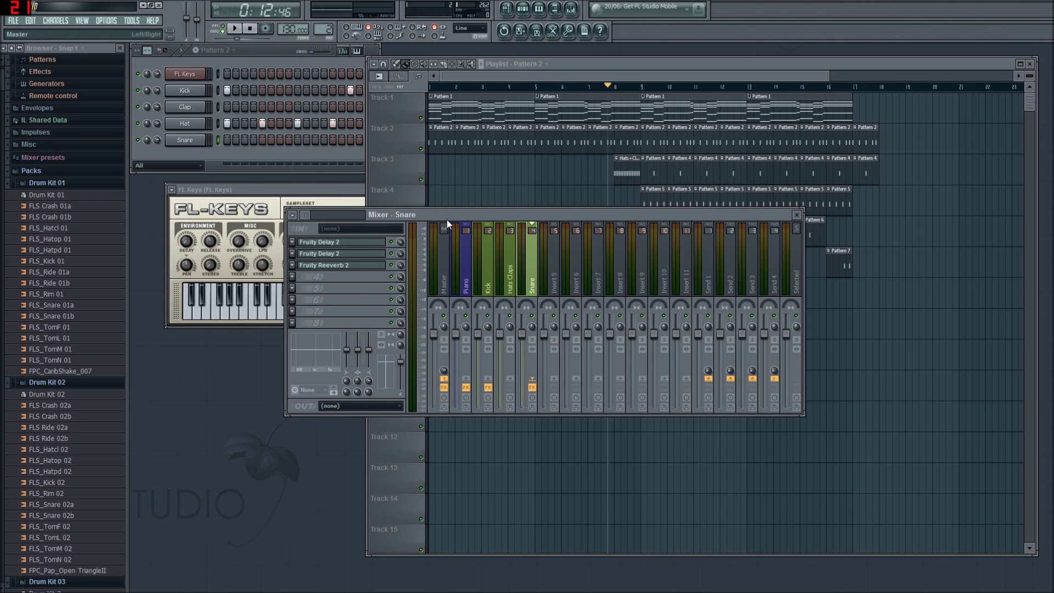
scroll(327, 33, up, 4)
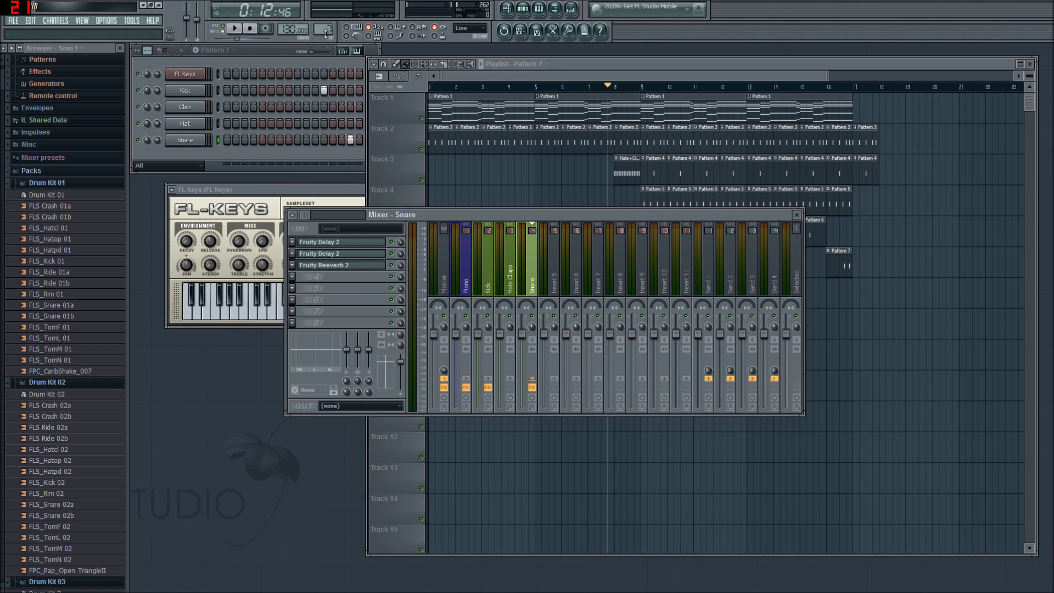
drag(501, 220, 575, 338)
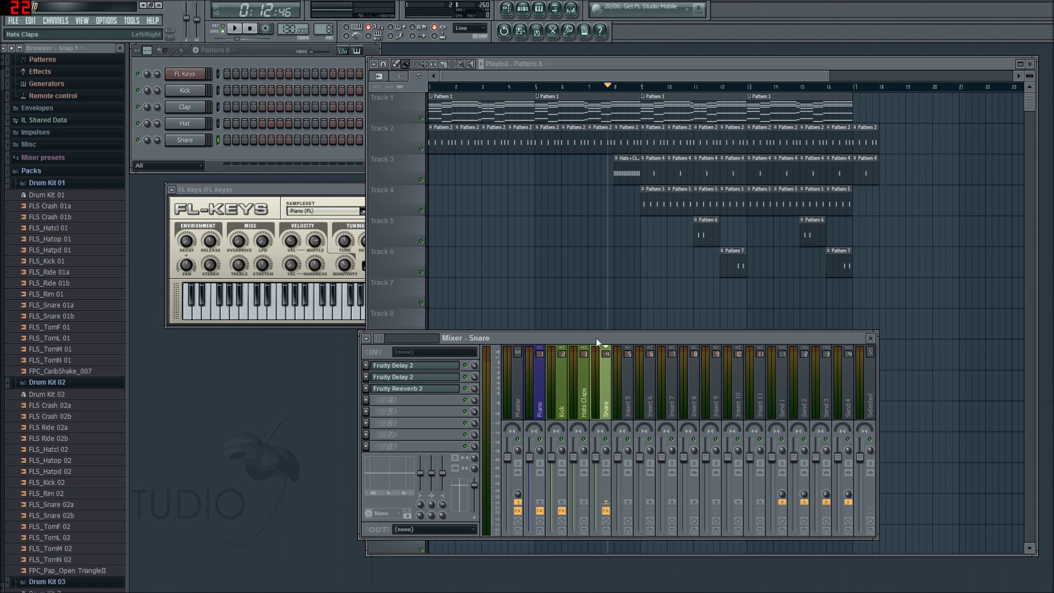
drag(576, 339, 604, 333)
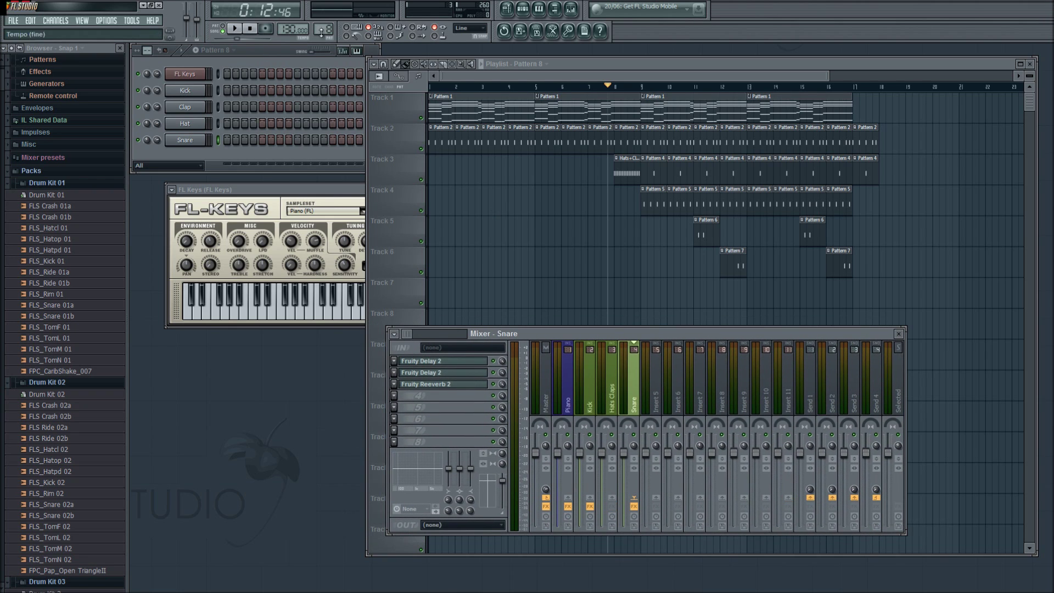
scroll(329, 31, up, 1)
click(250, 30)
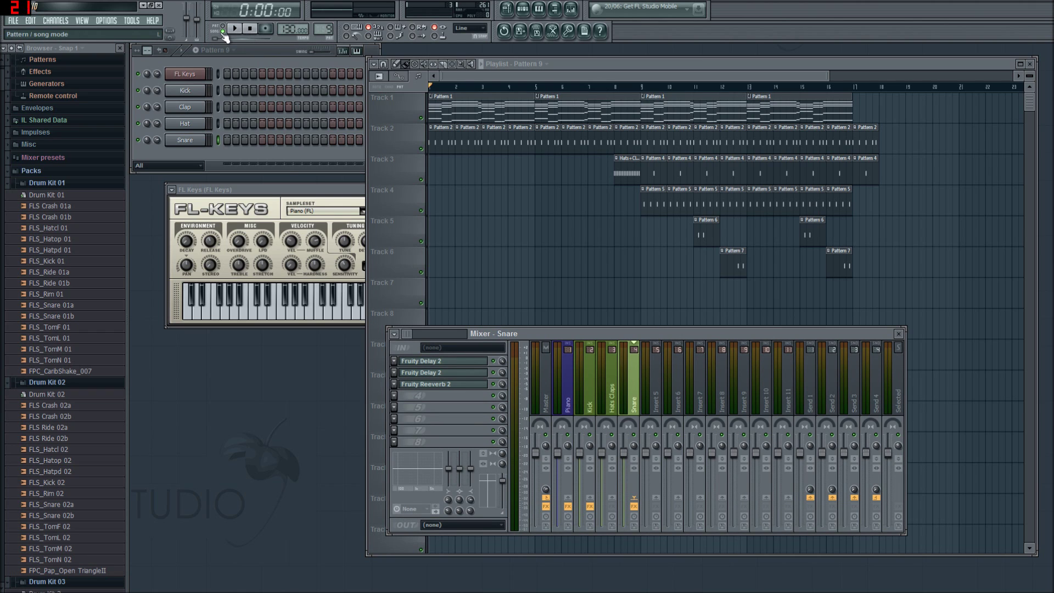
click(270, 31)
Step: Record mute automation for the Snare track's Fruity Delay 2 and Fruity Reeverb 2 effects into Pattern 9 during song playback
drag(571, 324, 540, 267)
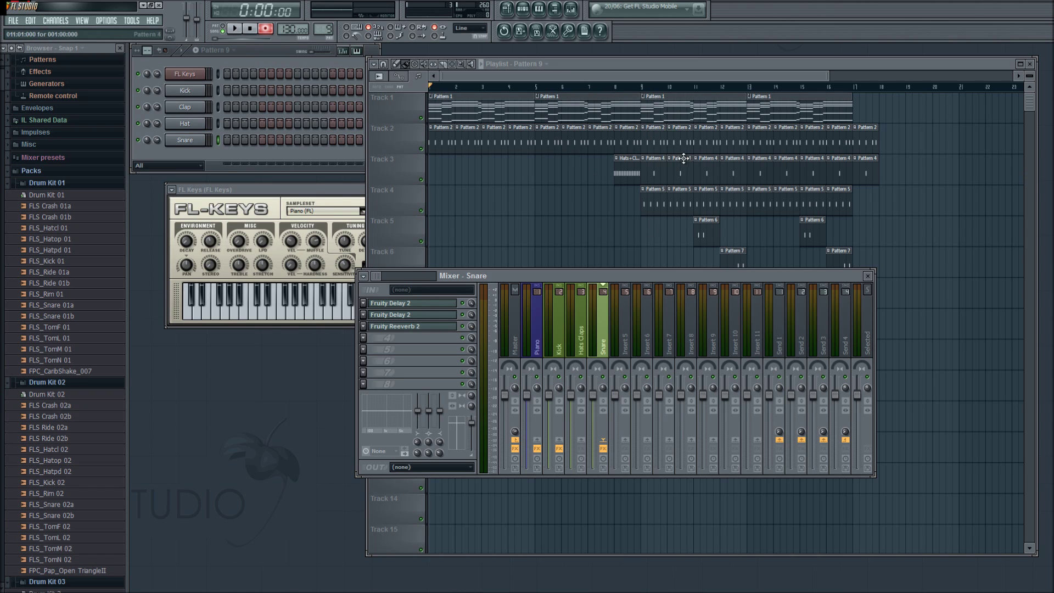
click(240, 28)
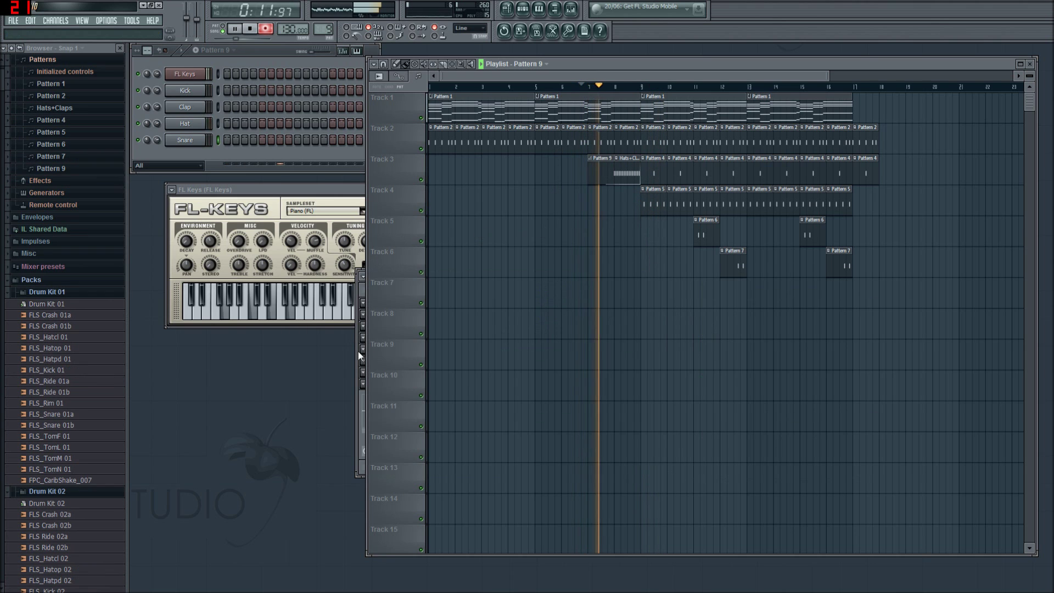
click(360, 356)
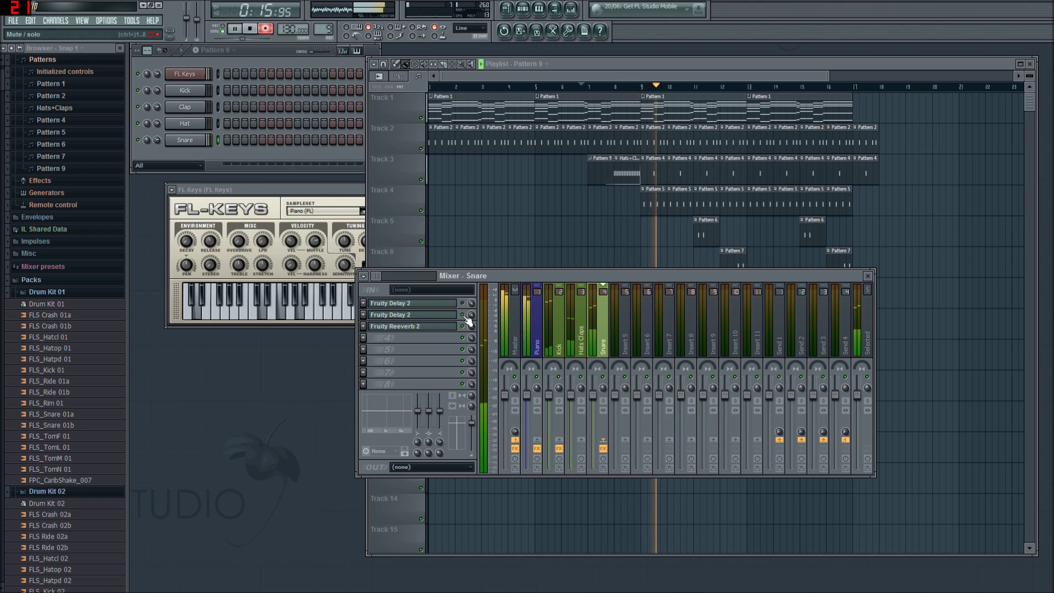
key(F9)
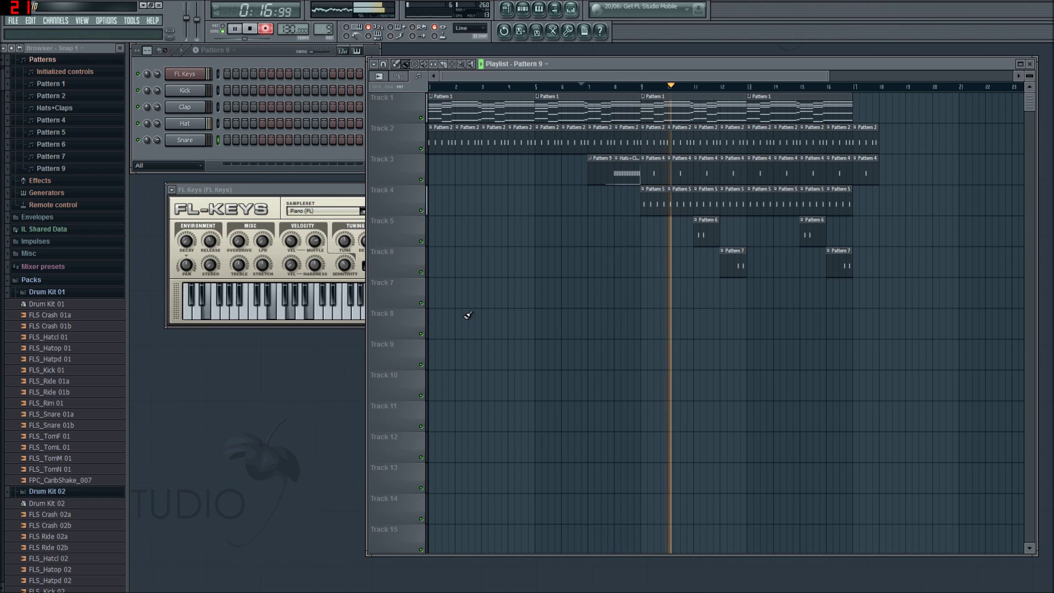
Step: Replay the recorded section from shortly before bar 7 with the mixer shown, disarm recording and stop the song
click(585, 87)
key(F9)
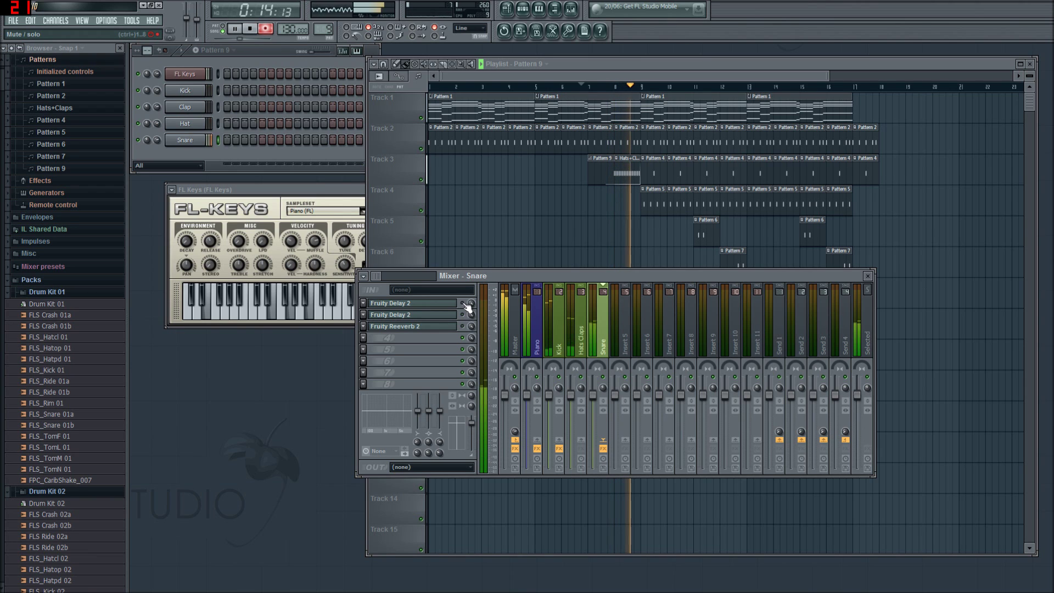
click(266, 29)
click(250, 28)
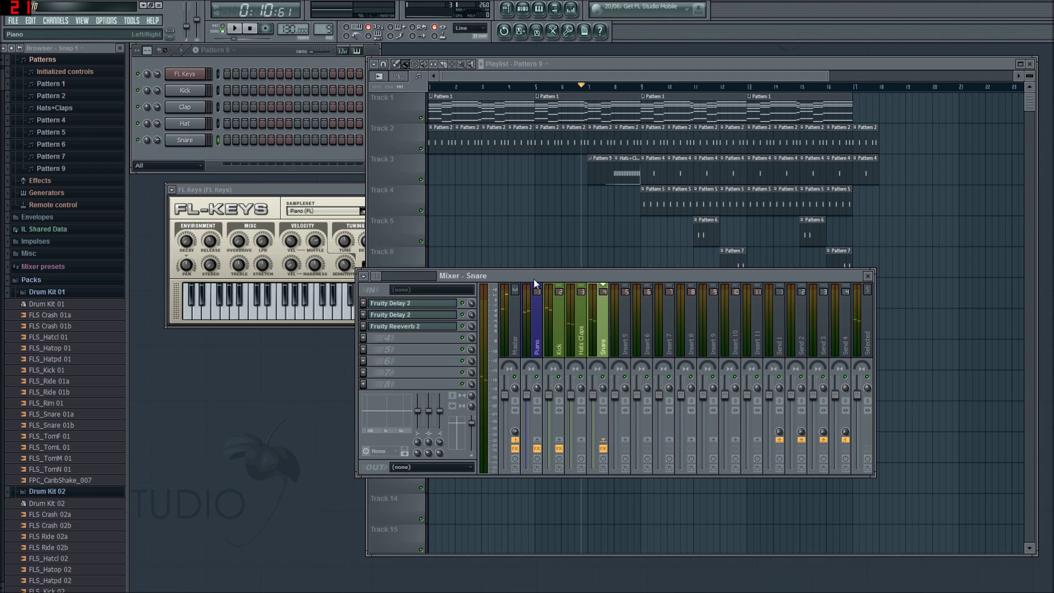
Step: Place the mixer below the playlist clips and play the song to check the Snare effects' recorded mute automation
drag(534, 277, 408, 343)
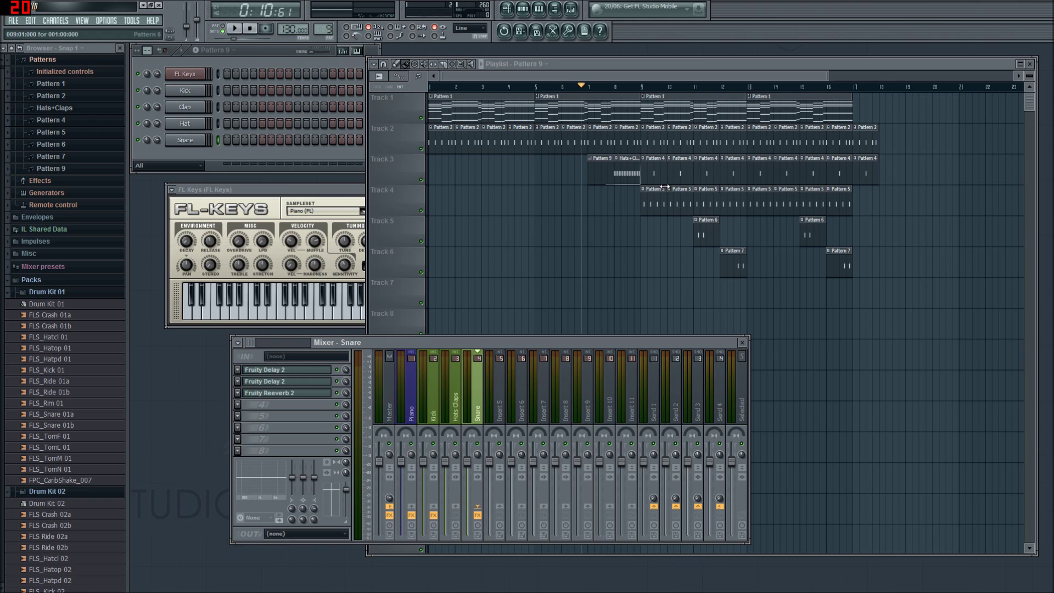
key(space)
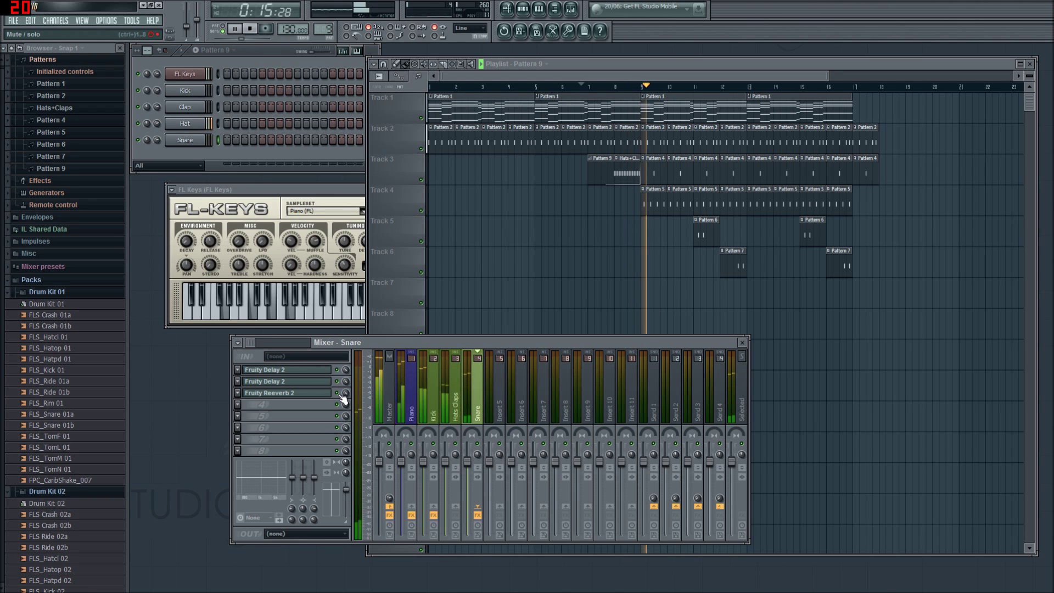
key(space)
Step: Move the Pattern 9 automation clip from Track 3 to Track 6 at bar 7 and set the song position near its start
drag(586, 165, 600, 271)
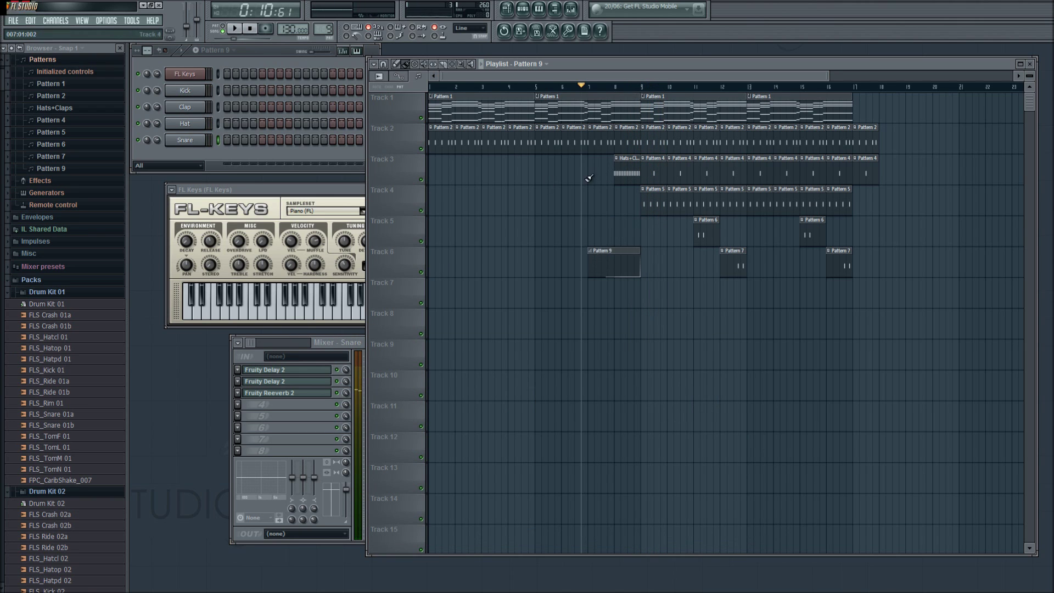
click(587, 88)
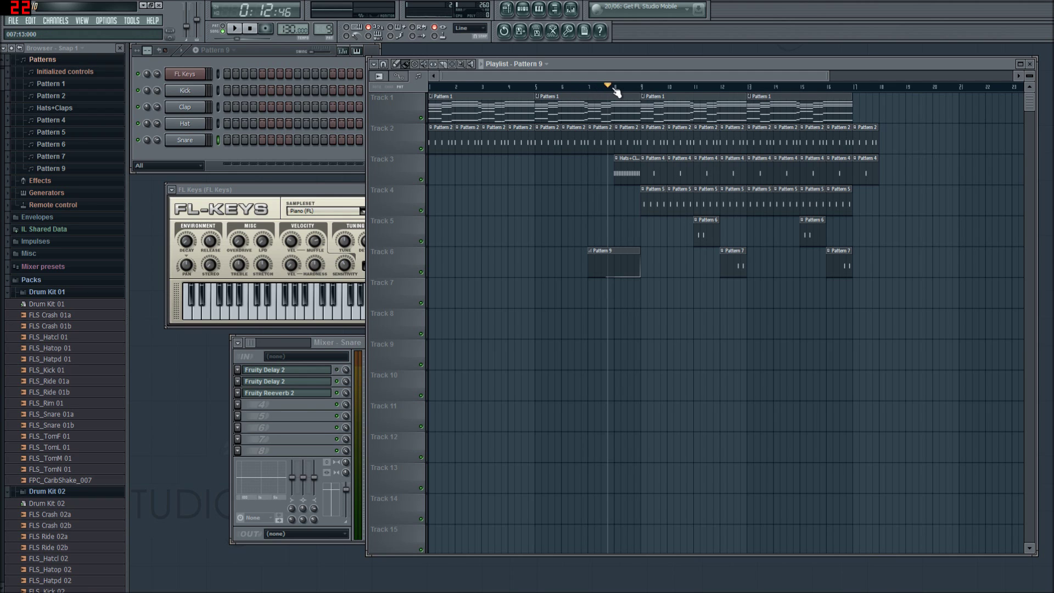
click(574, 87)
mouse_move(581, 104)
mouse_down()
mouse_move(627, 102)
mouse_move(602, 98)
mouse_up()
Step: Examine Pattern 9's recorded Snare effect mute events in the event editor, and close the editor and the mixer
double_click(614, 271)
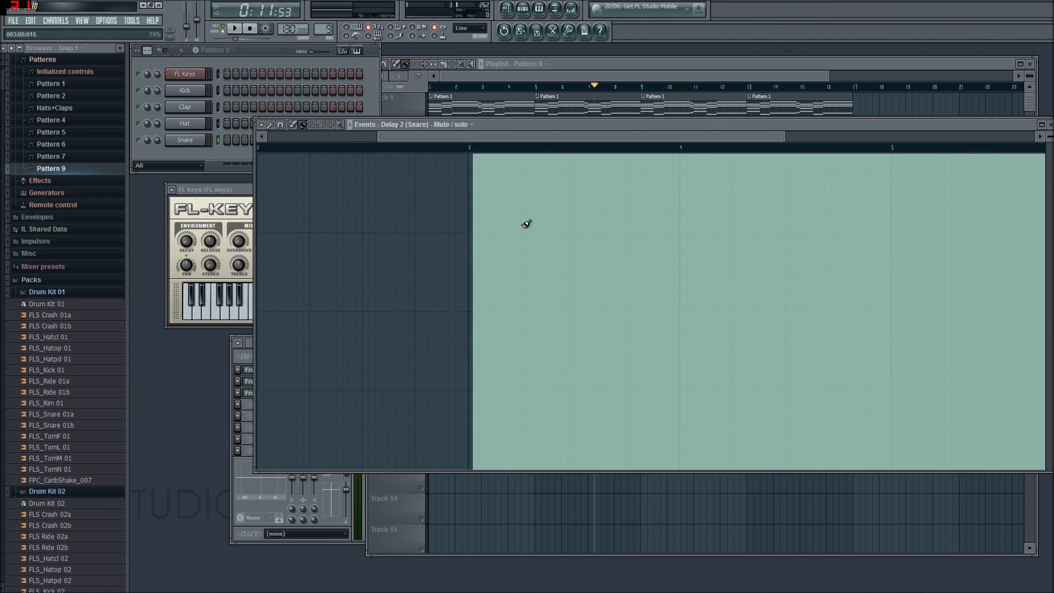
click(448, 125)
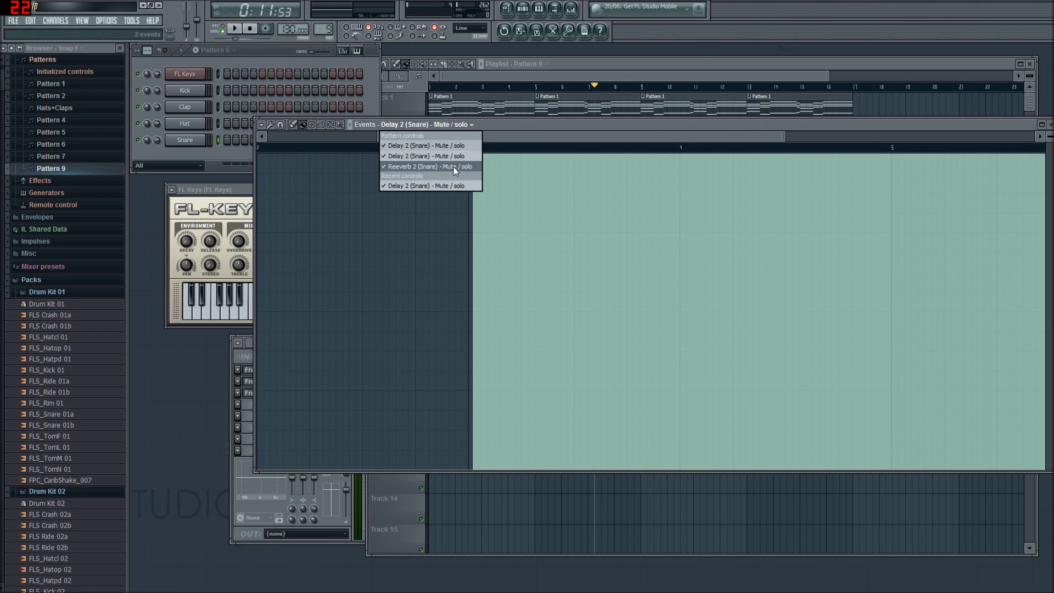
click(518, 136)
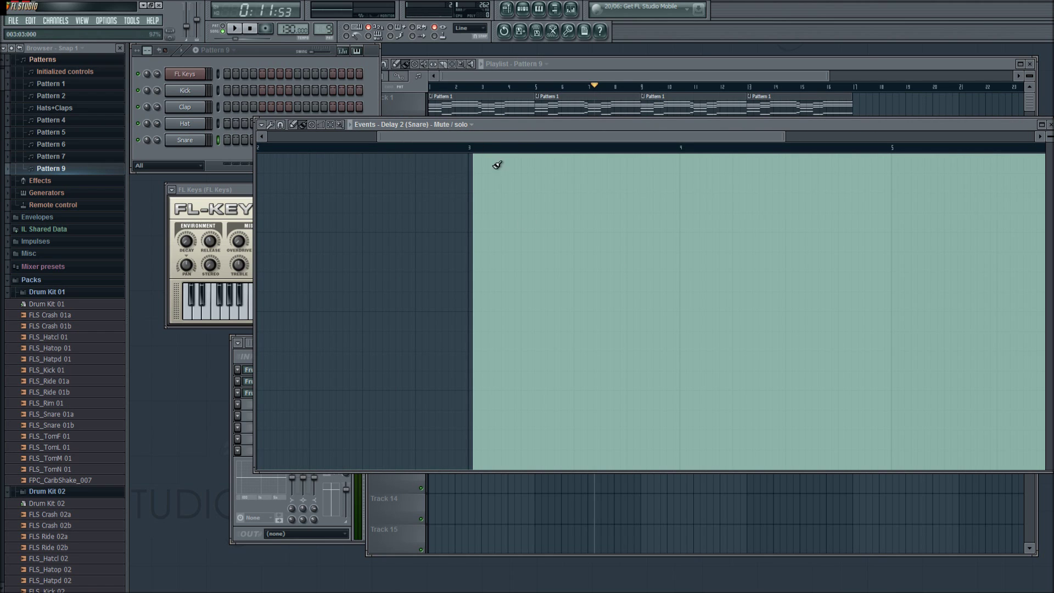
drag(512, 136, 477, 135)
click(1049, 125)
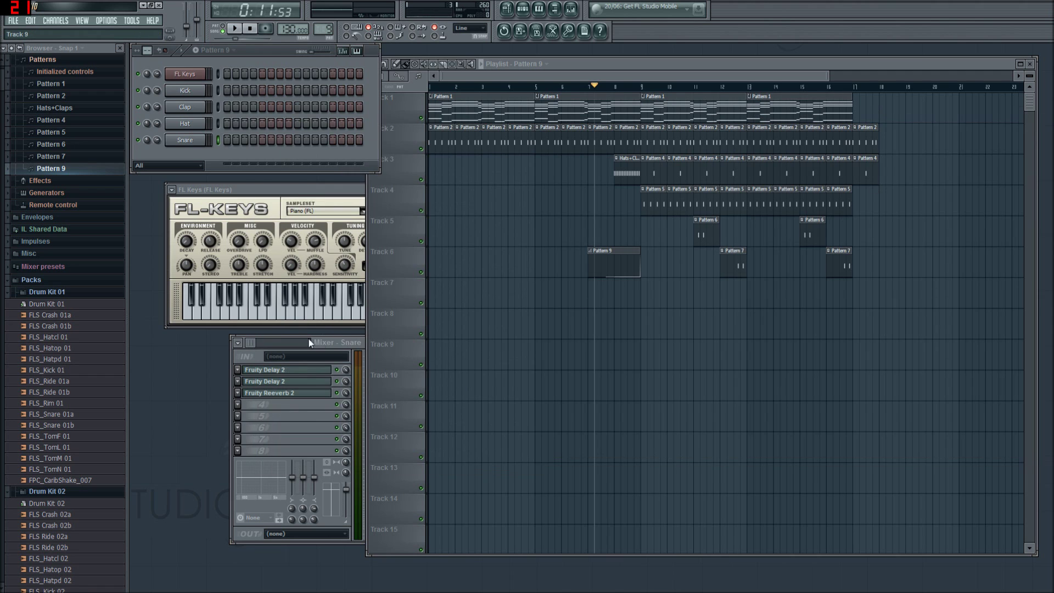
click(357, 337)
click(750, 343)
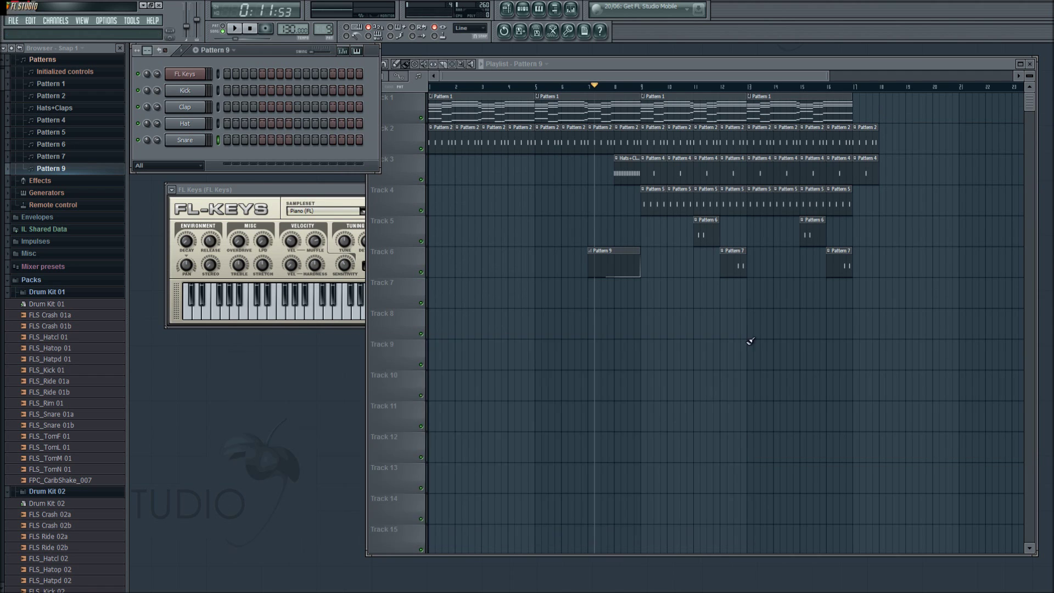
Step: Move the Pattern 9 clip from Track 6 up to Track 5 at bar 7 and insert a Sytrus channel above Snare
drag(627, 270, 626, 235)
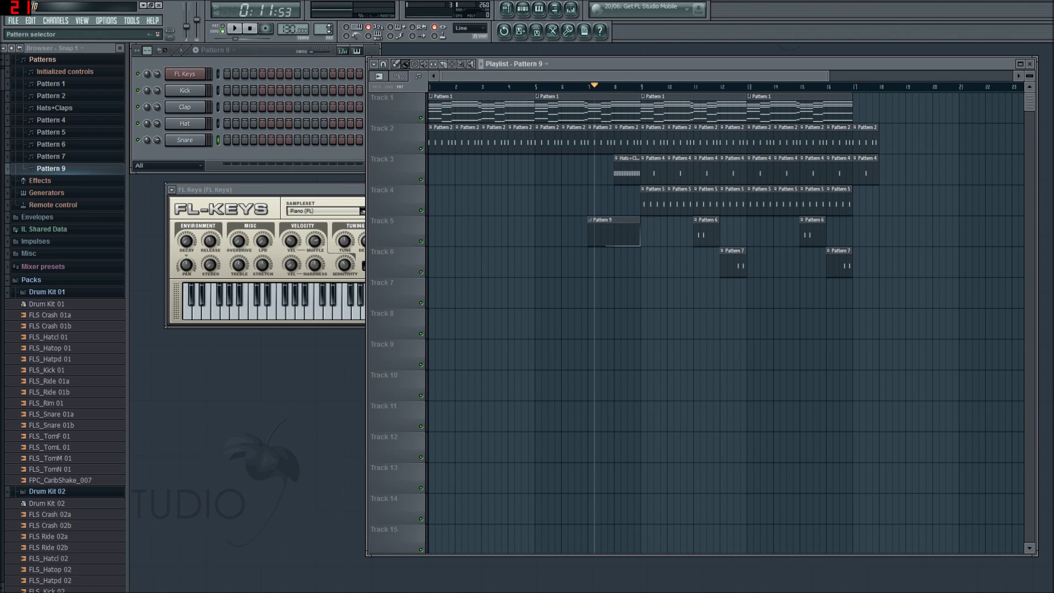
right_click(185, 140)
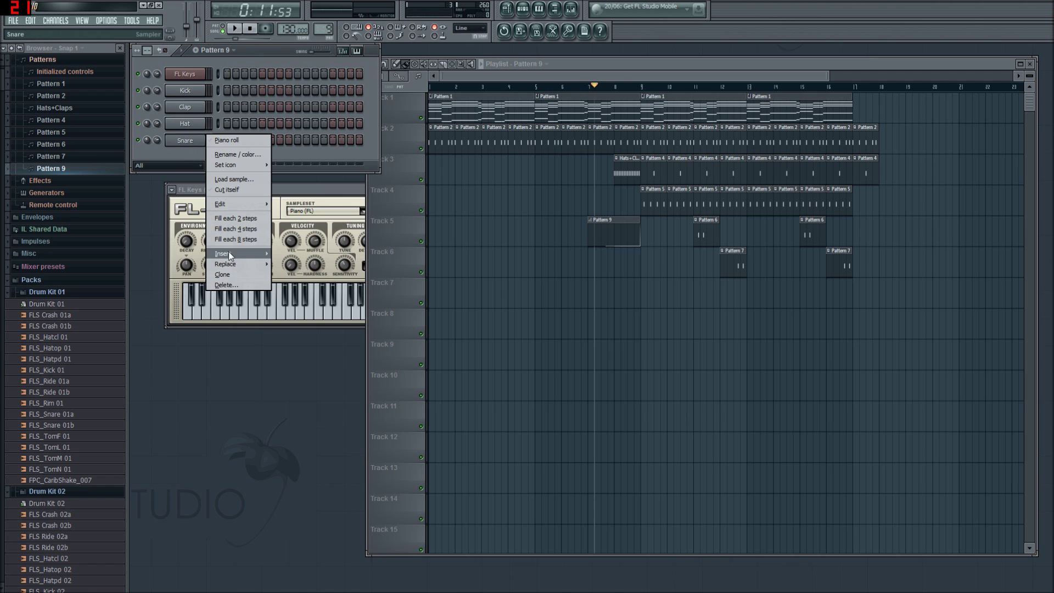
mouse_move(228, 253)
click(312, 561)
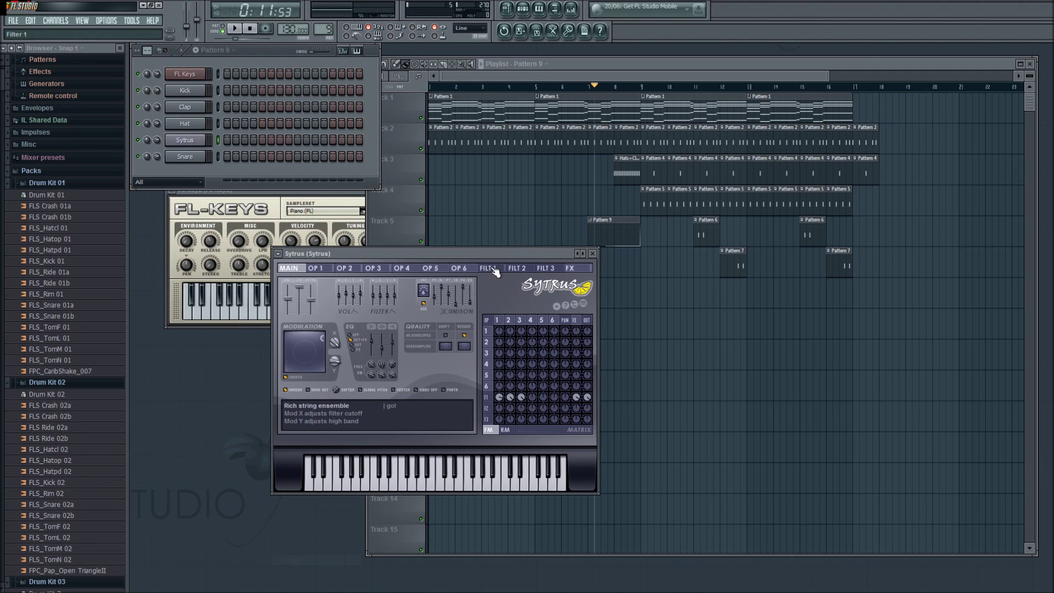
drag(499, 257, 485, 256)
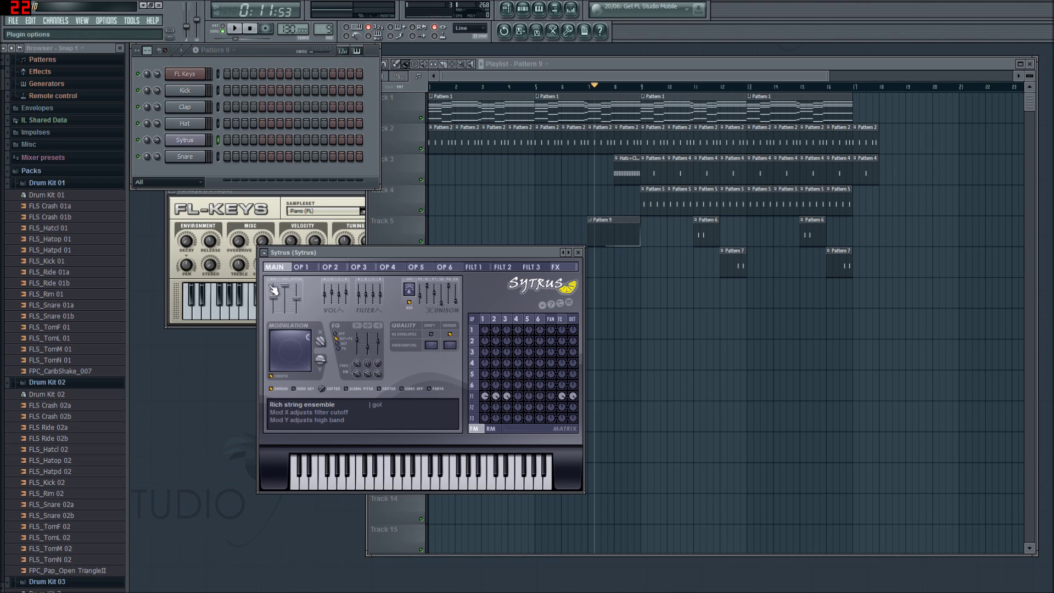
click(265, 252)
click(386, 254)
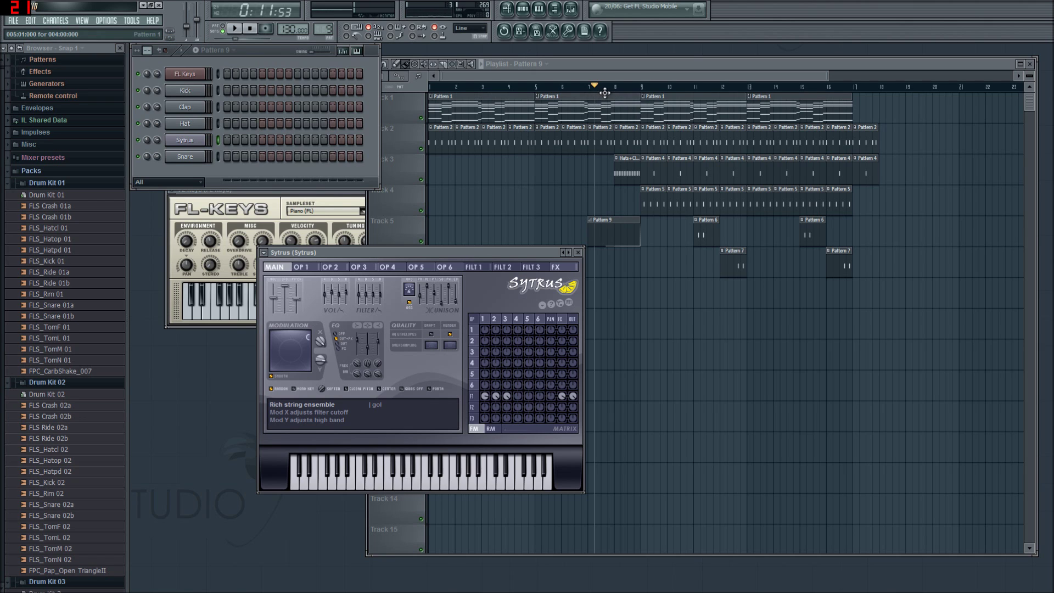
Step: Play the song from just after bar 7 with Sytrus open, stop playback and close the Sytrus window
key(space)
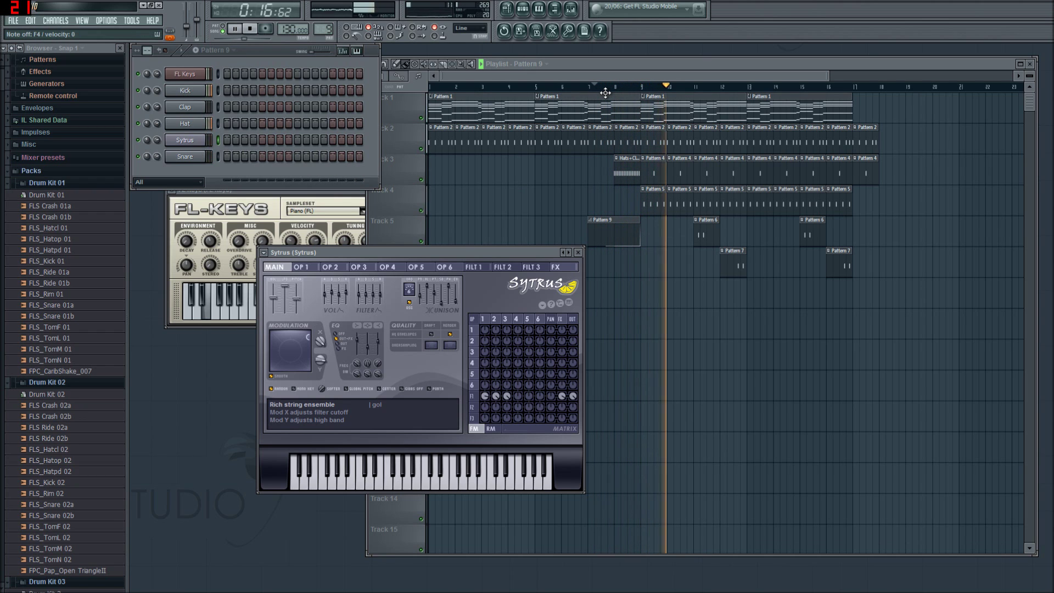
key(space)
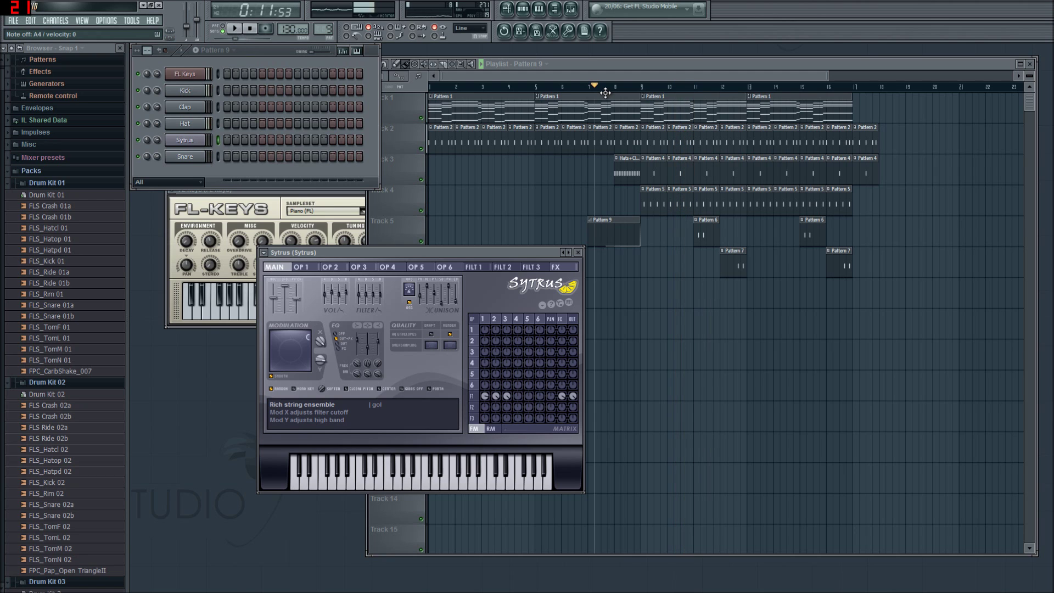
click(579, 254)
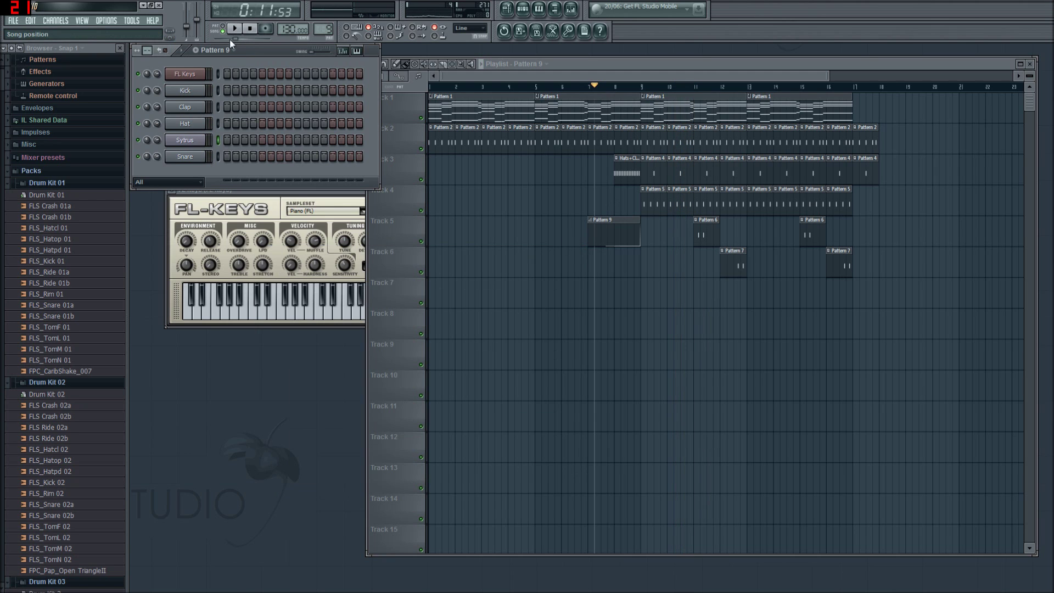
click(698, 72)
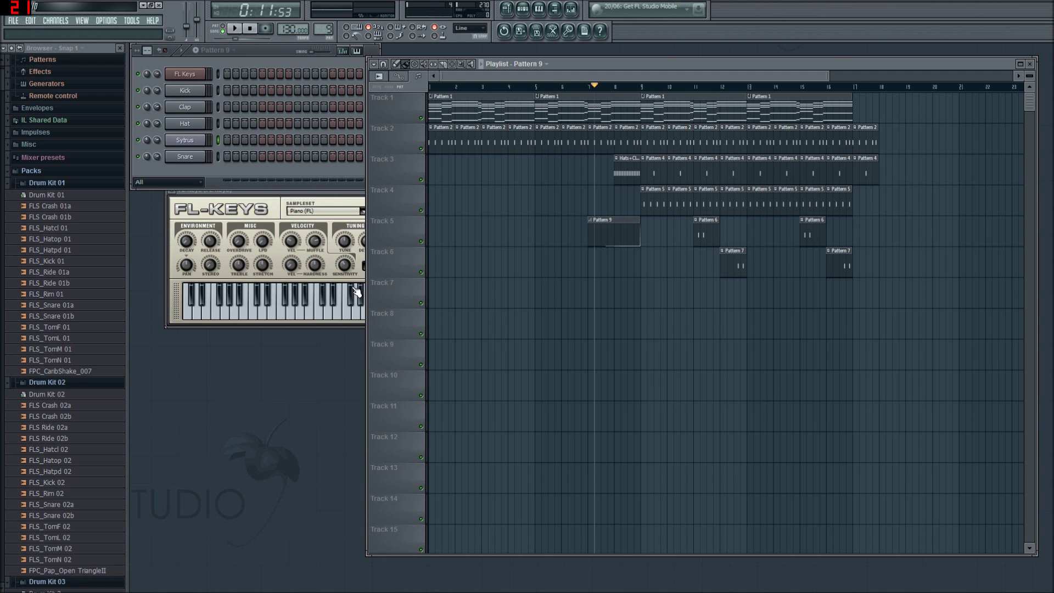
Step: Show the mixer below the playlist clips and open the Piano track's Fruity Parametric EQ 2 clear of them
key(F9)
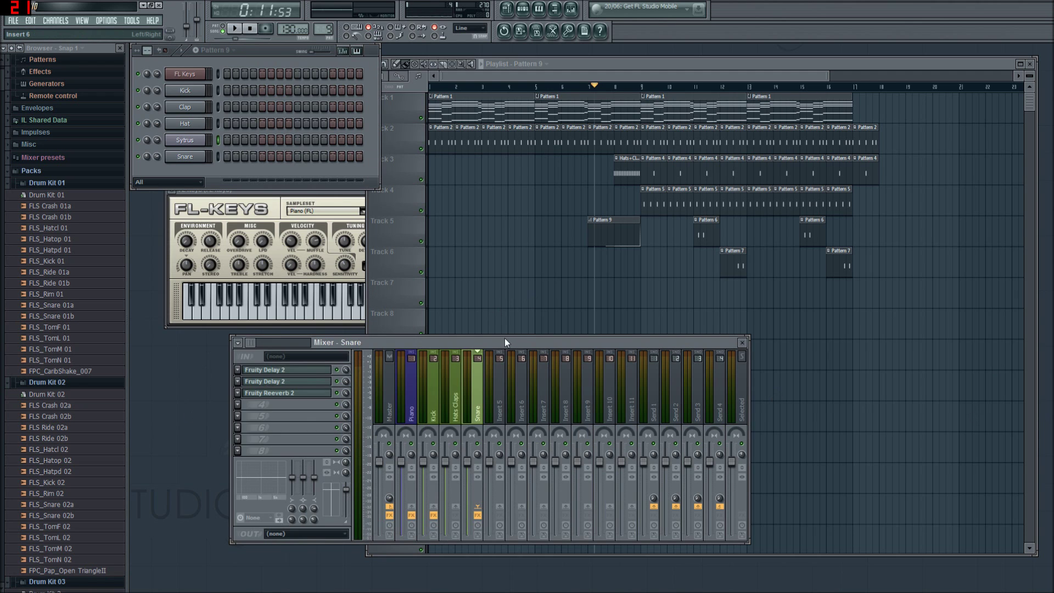
drag(505, 338, 690, 298)
click(600, 357)
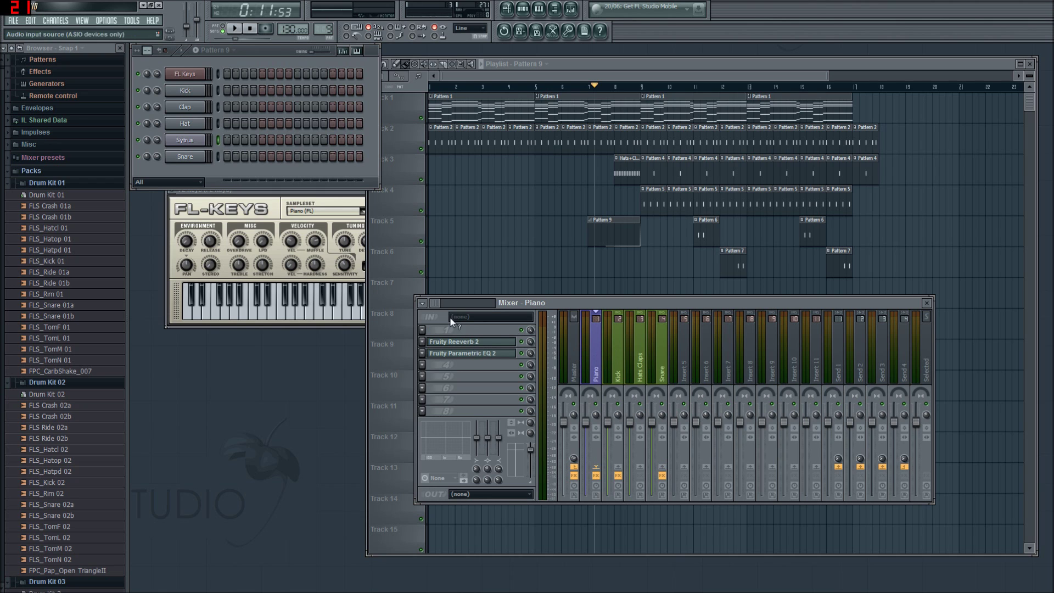
click(481, 354)
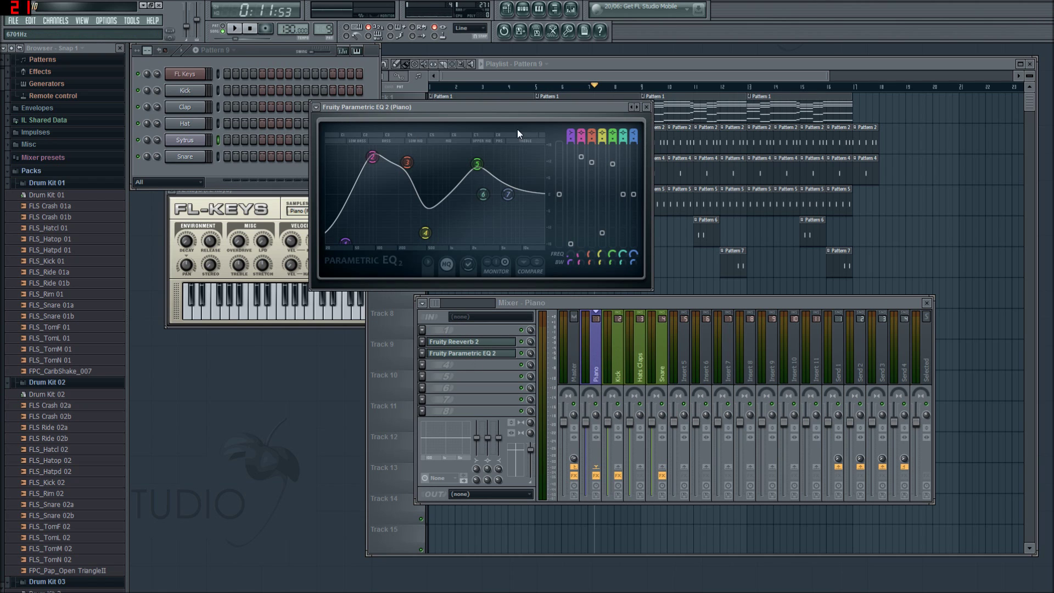
drag(516, 109, 454, 232)
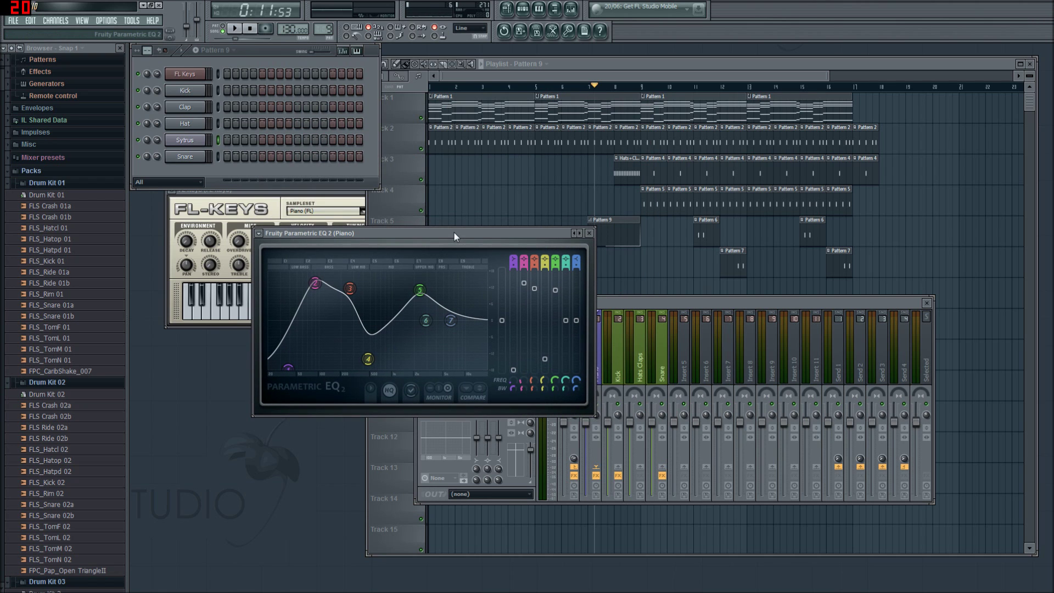
Step: Play the song from the middle of bar 6 and lower the Piano EQ's band 5 to the centre line
click(575, 86)
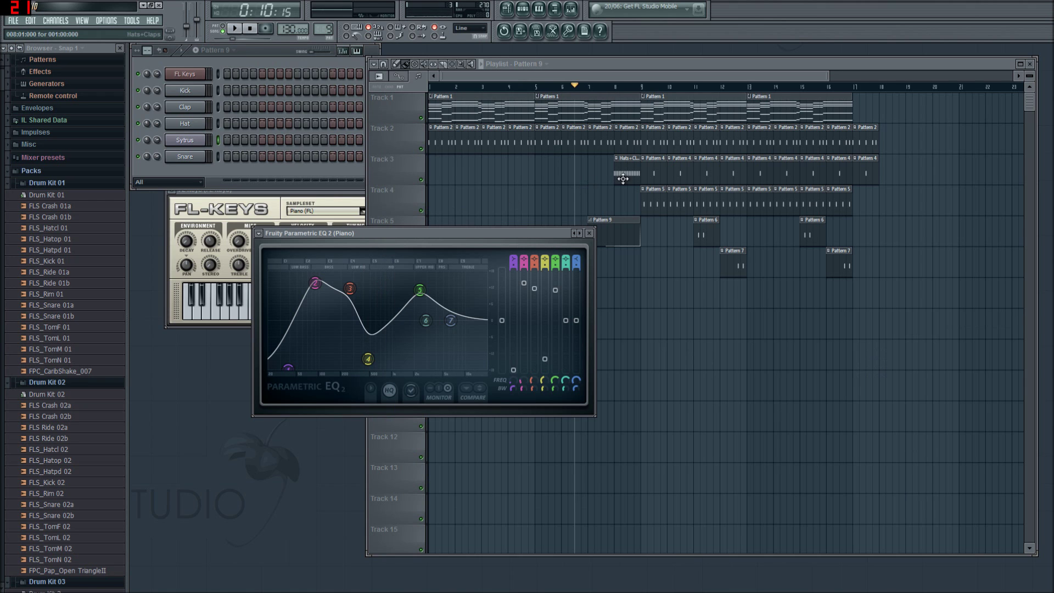
key(space)
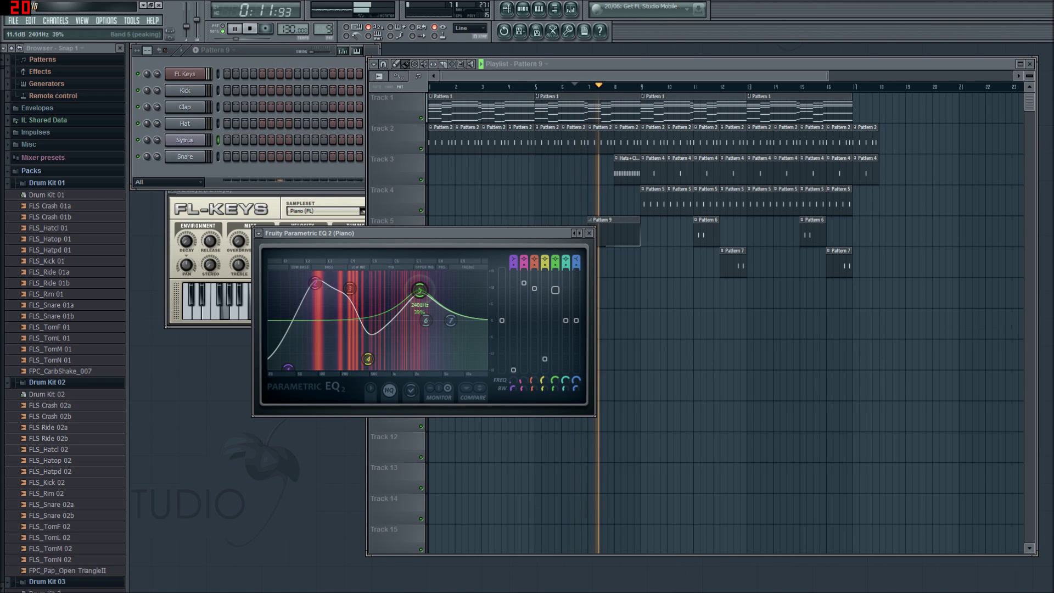
drag(420, 290, 415, 320)
key(space)
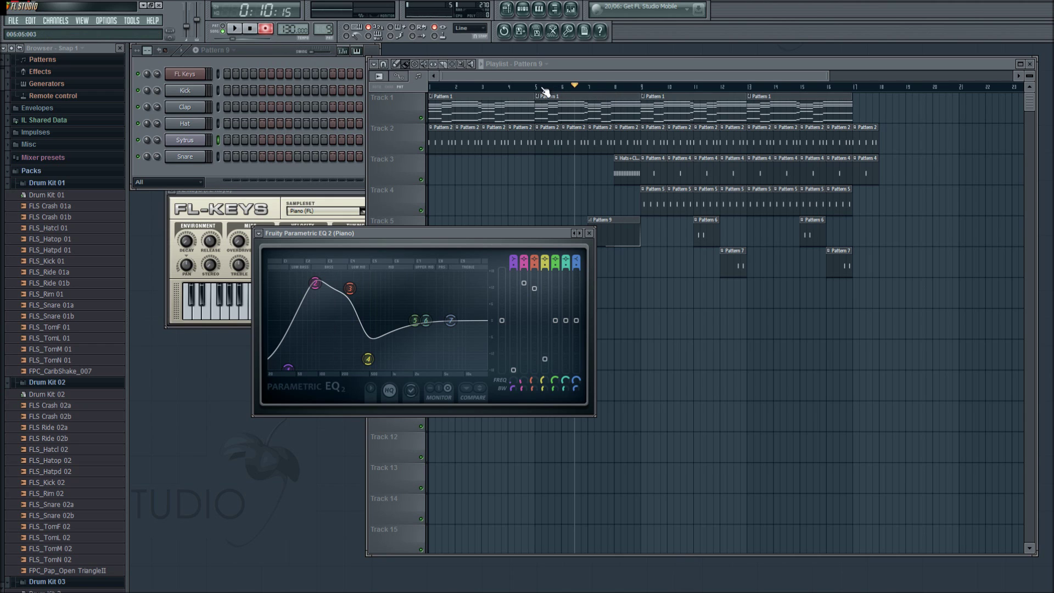
Step: Record automation of the Piano EQ's band 7 being moved and raised while the song plays from bar 5
click(534, 87)
key(space)
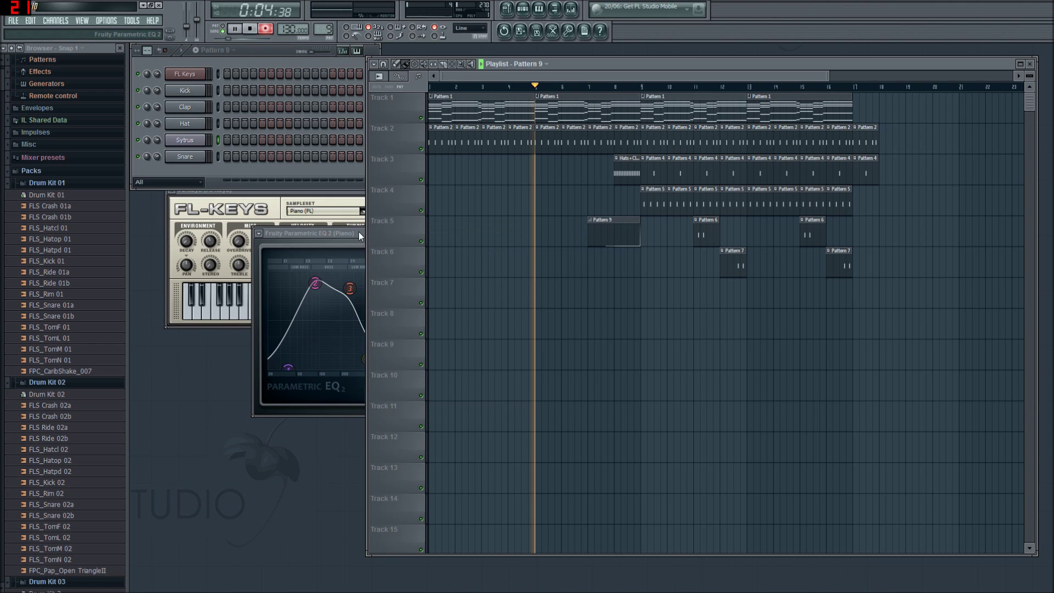
click(358, 232)
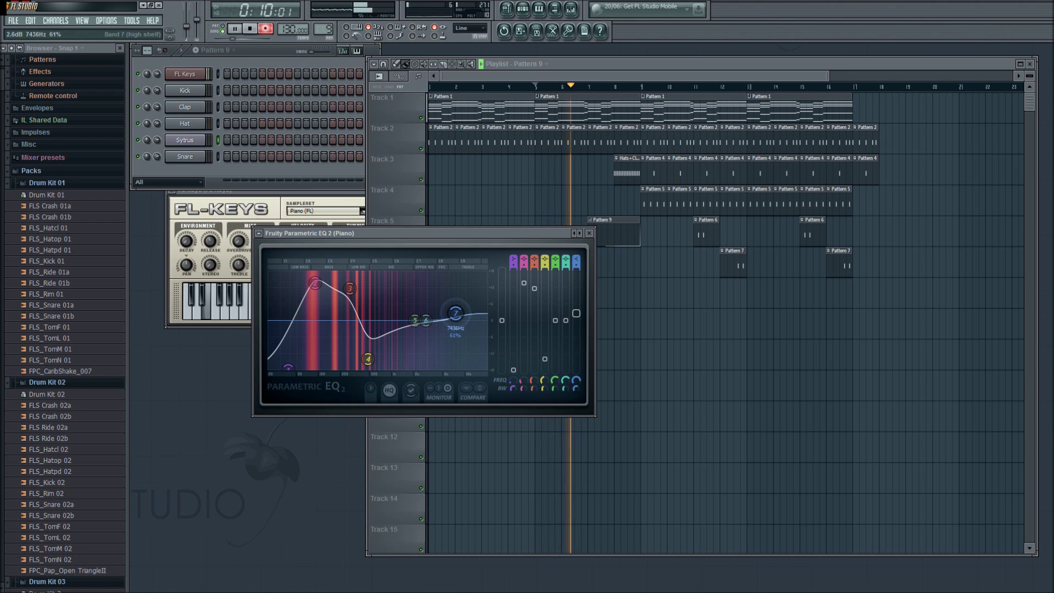
drag(450, 320, 445, 272)
key(space)
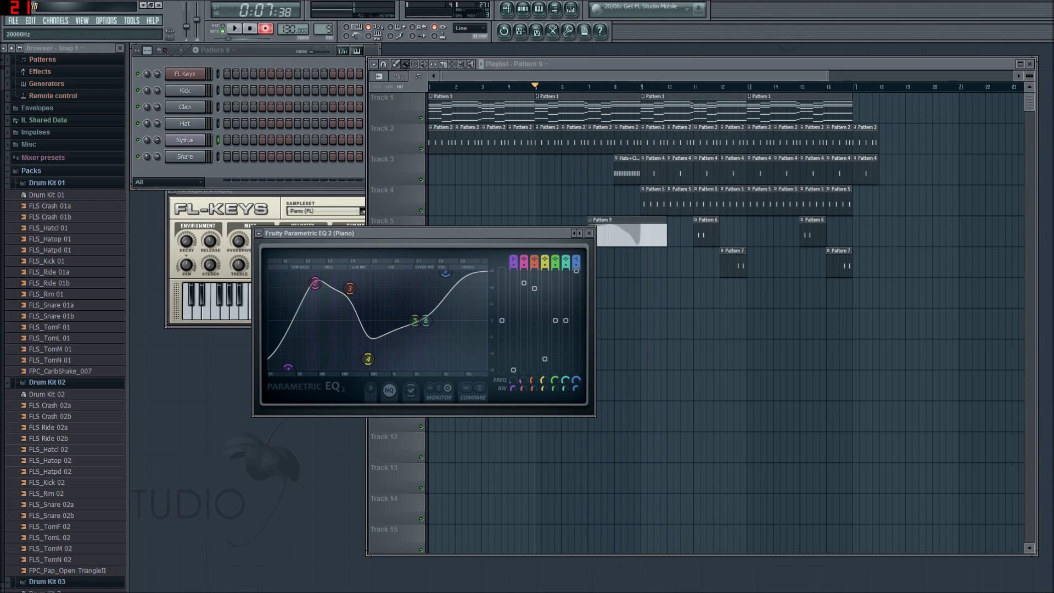
Step: Redraw the falling curve between bars 2 and 3 in Pattern 9's Band 7 freq events, and close the event editor
drag(515, 233, 442, 252)
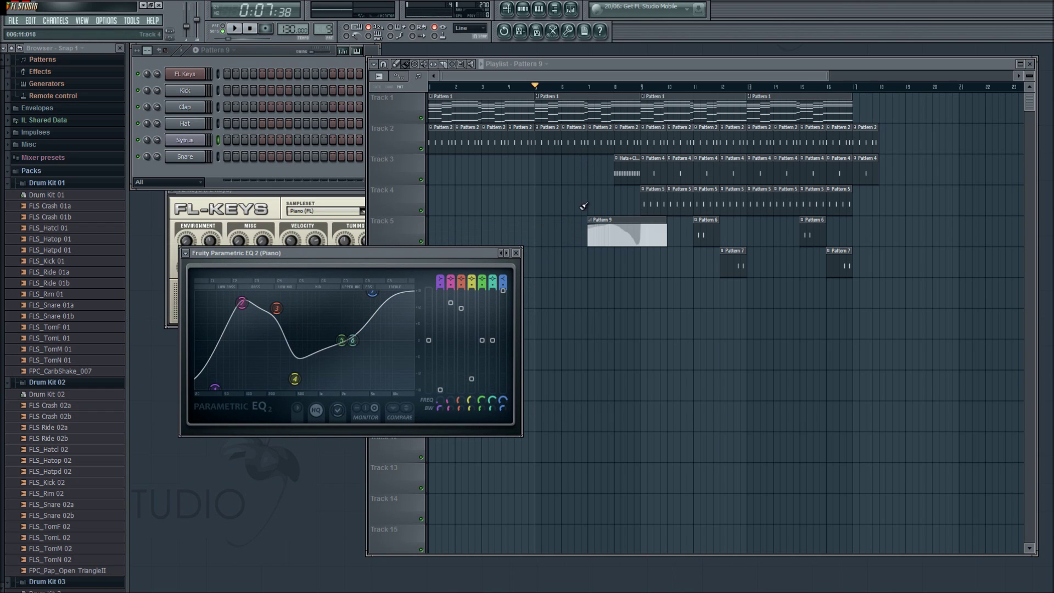
double_click(624, 237)
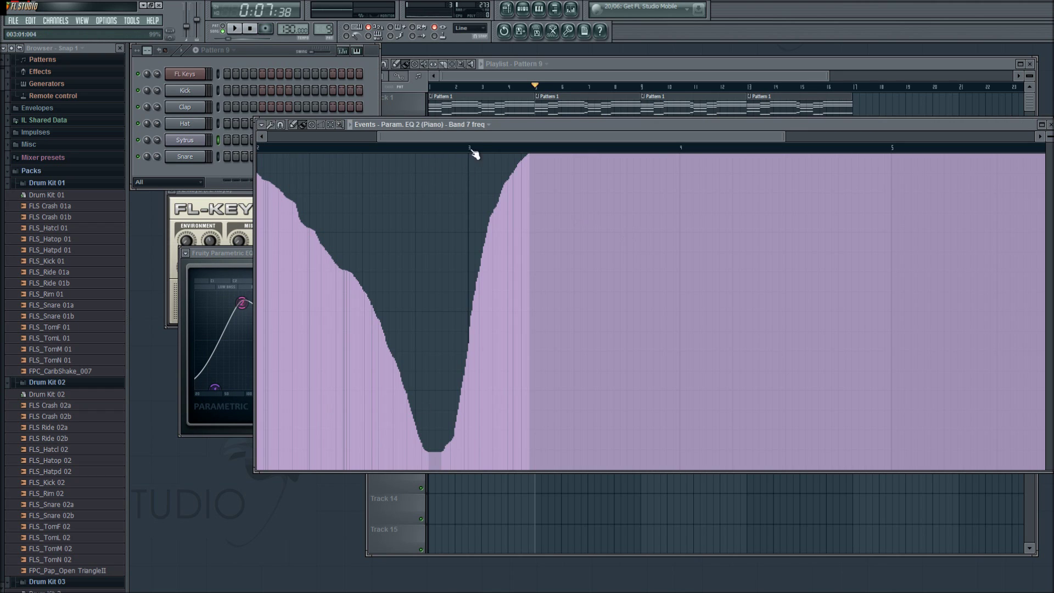
drag(440, 136, 335, 140)
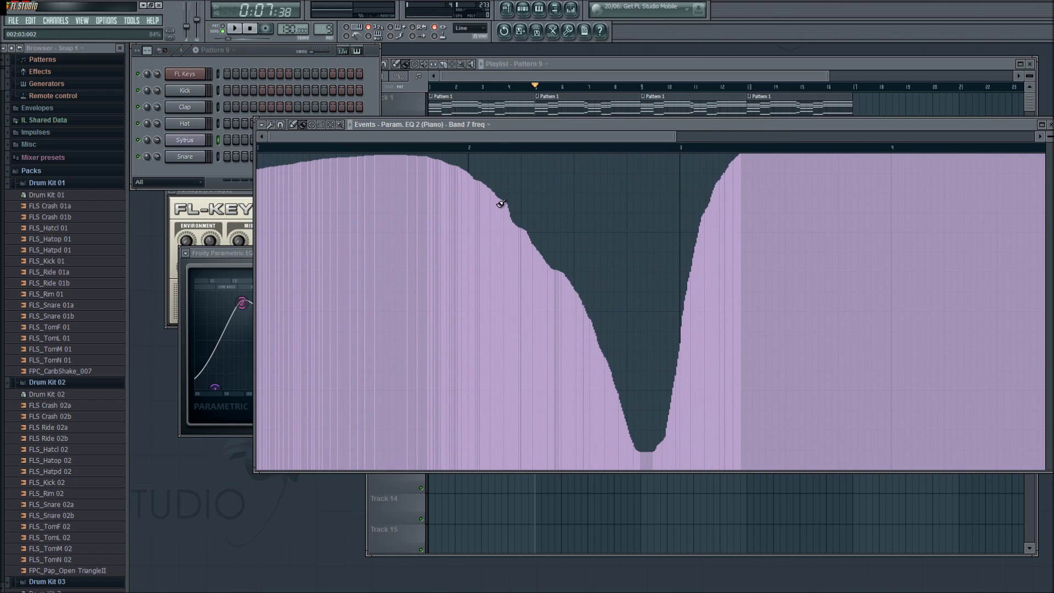
mouse_move(501, 203)
mouse_down()
mouse_move(598, 332)
mouse_move(547, 269)
mouse_up()
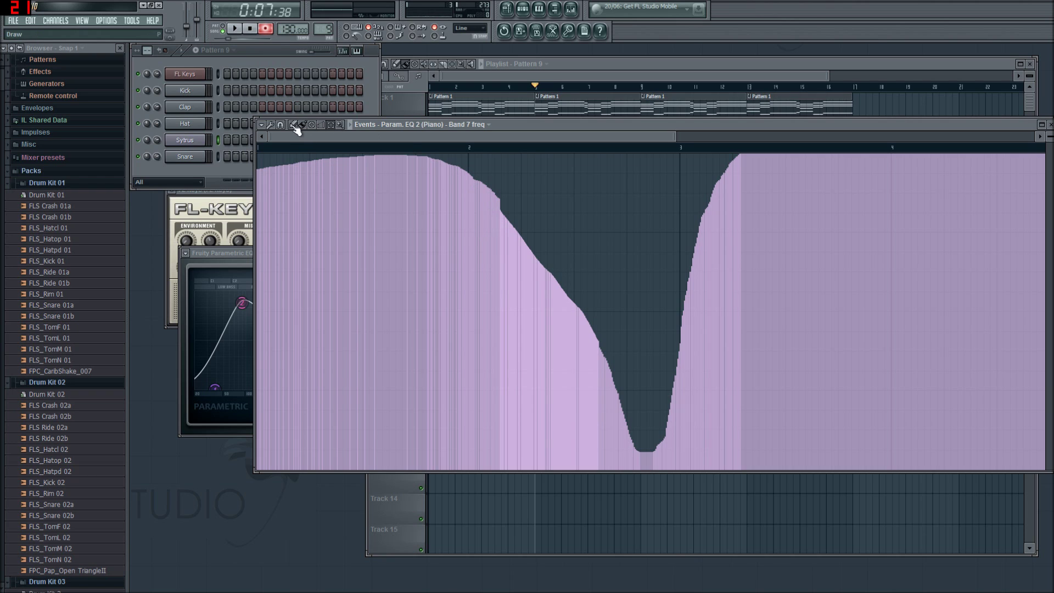
drag(558, 284, 621, 409)
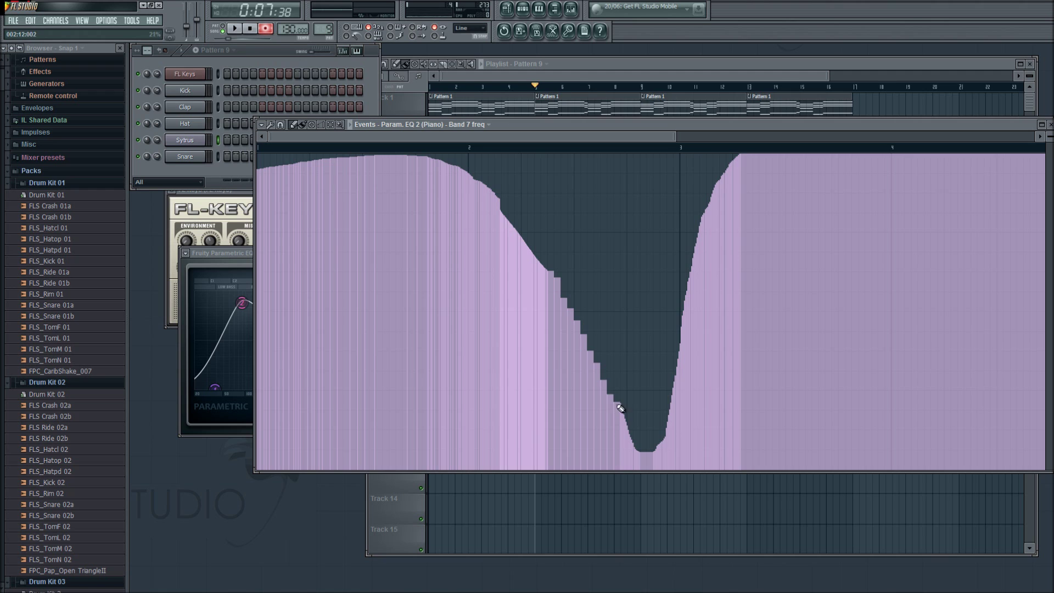
click(1050, 125)
Step: Play the song from bar 5 to check band 7's automation, close the Piano EQ and return the song to its start
drag(337, 253, 338, 267)
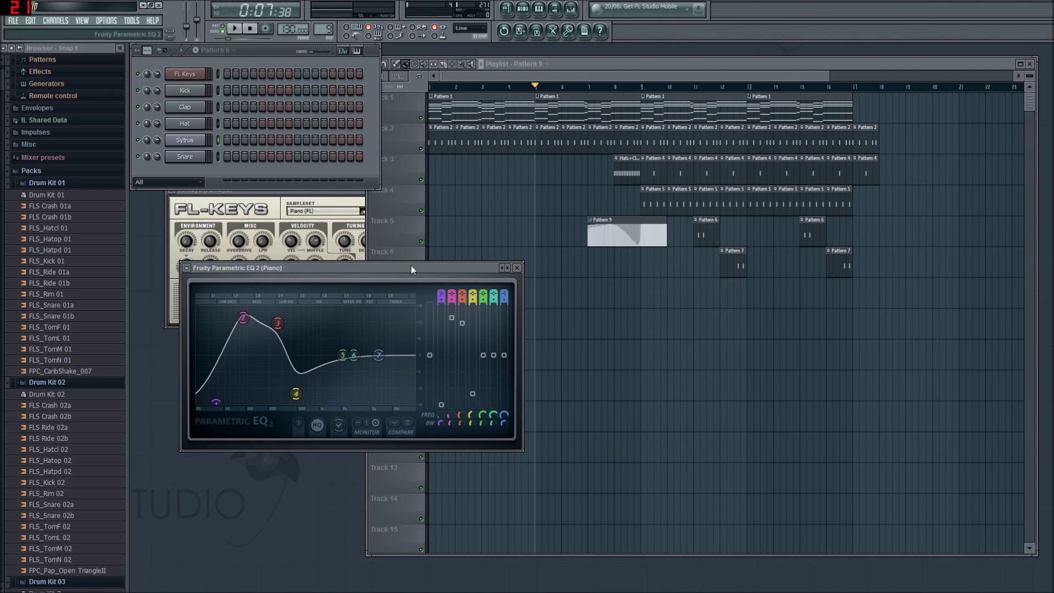
drag(411, 265, 413, 232)
key(space)
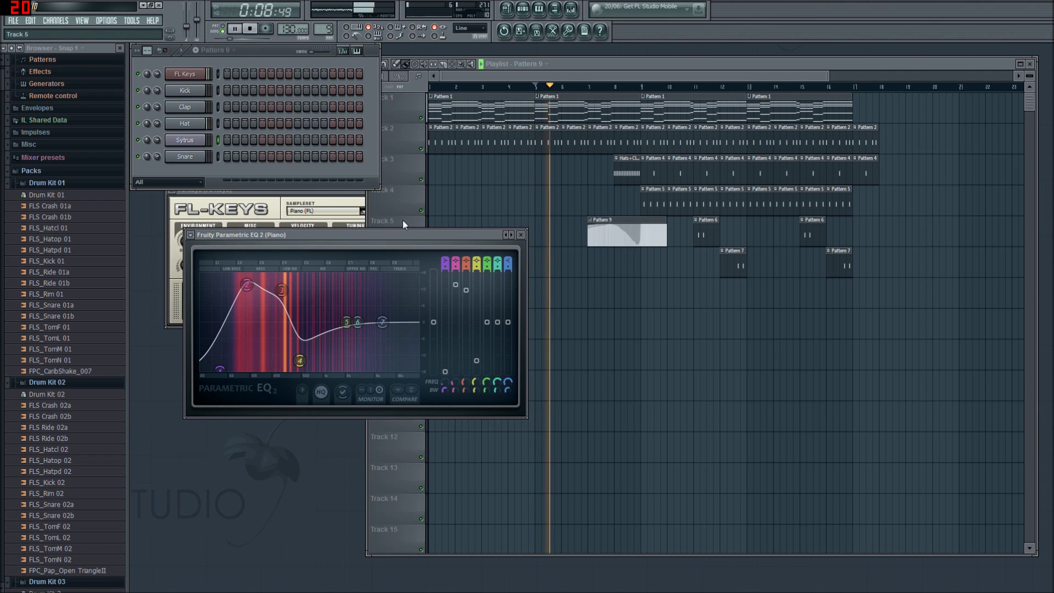
drag(383, 322, 413, 288)
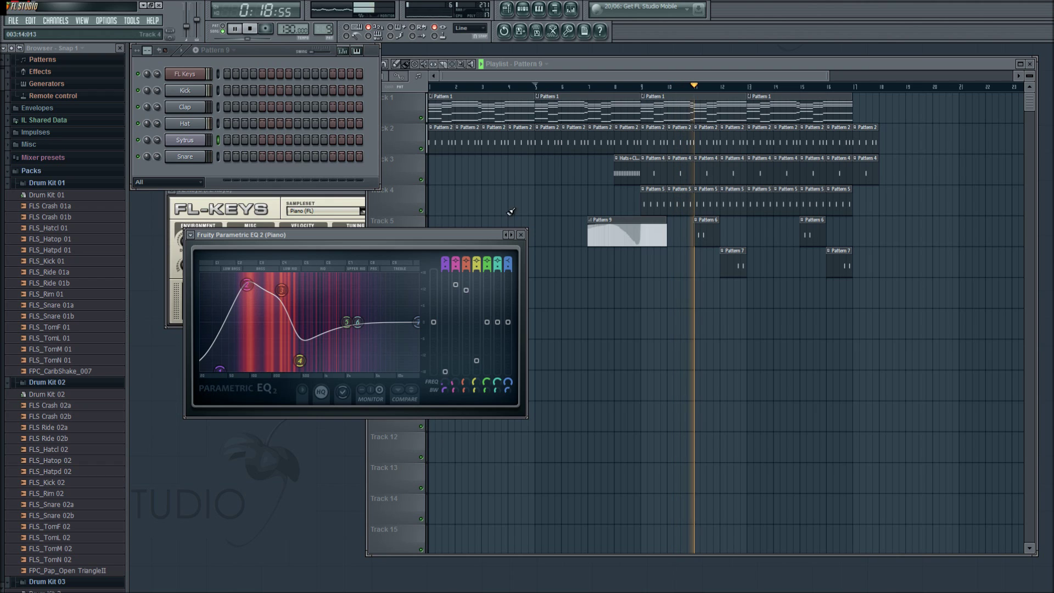
key(space)
click(524, 238)
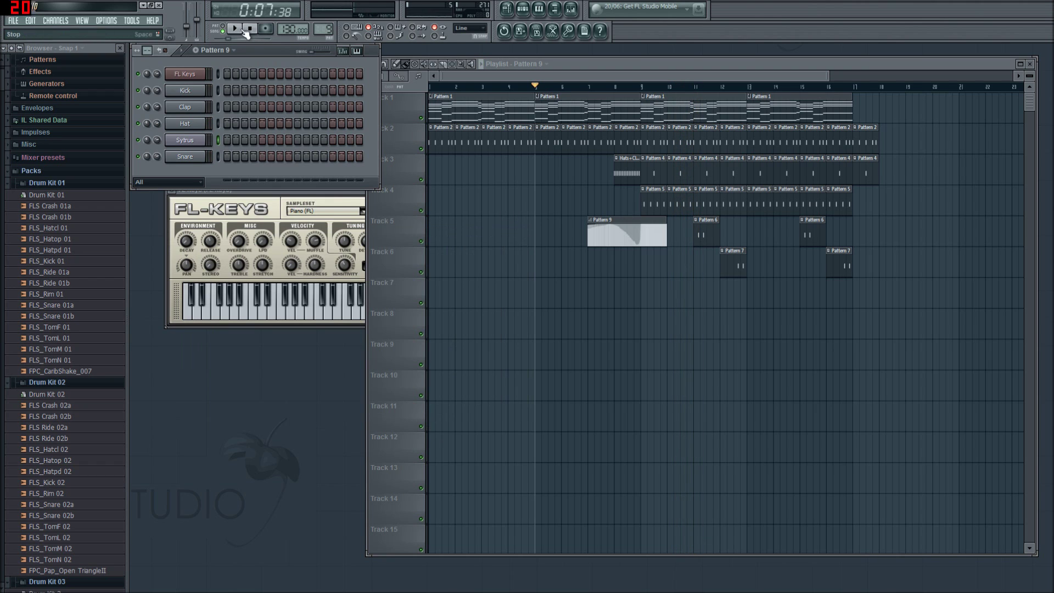
click(252, 29)
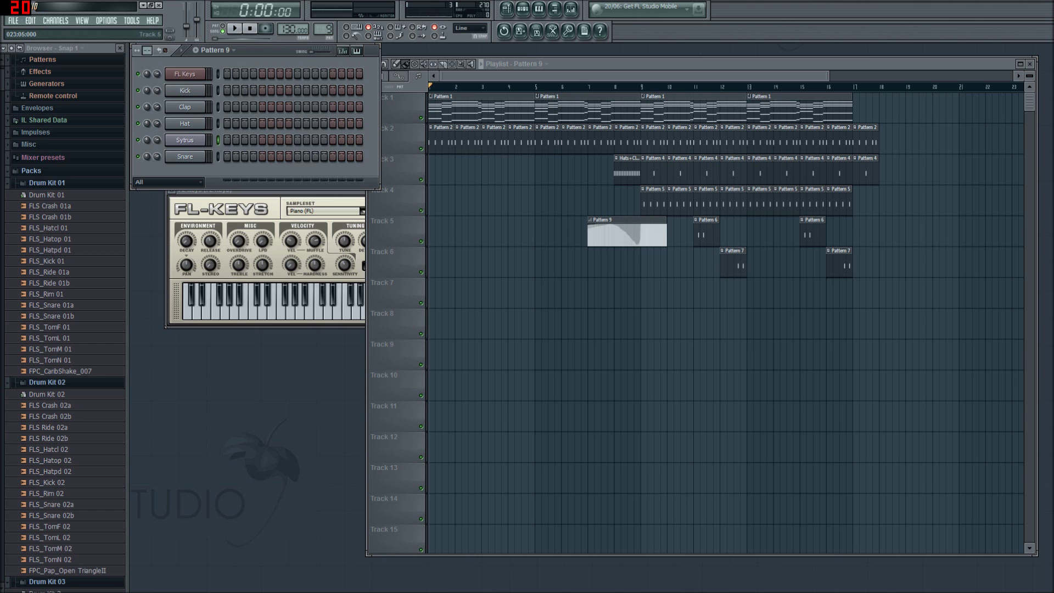
Step: Review the Automation and Completion of a Song sections of FL STUDIO TUTORIAL.txt in Notepad, and move the notes out of view
drag(1053, 357, 664, 123)
scroll(619, 324, down, 4)
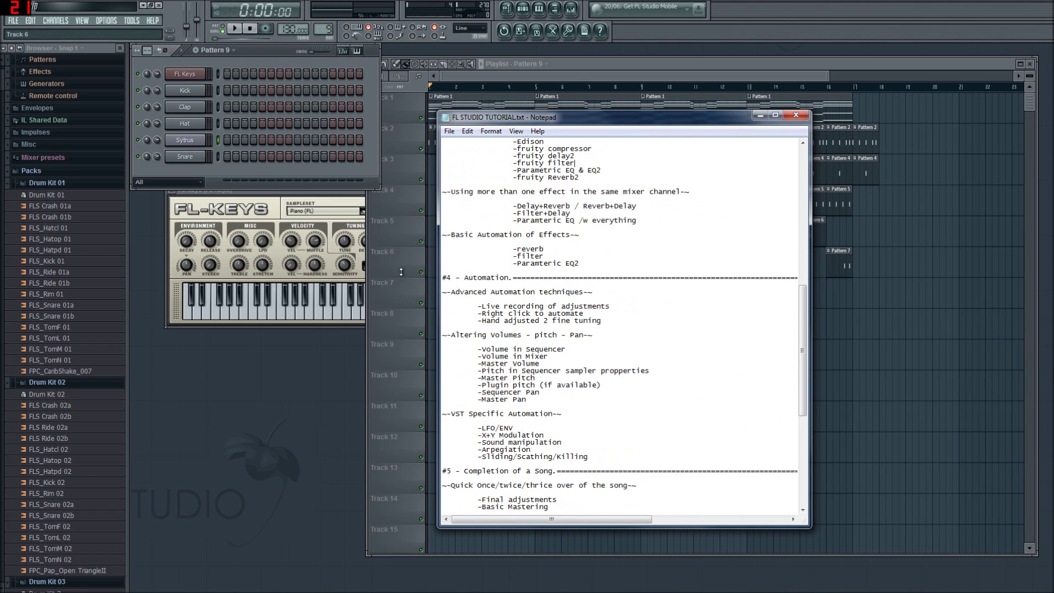
scroll(621, 324, down, 5)
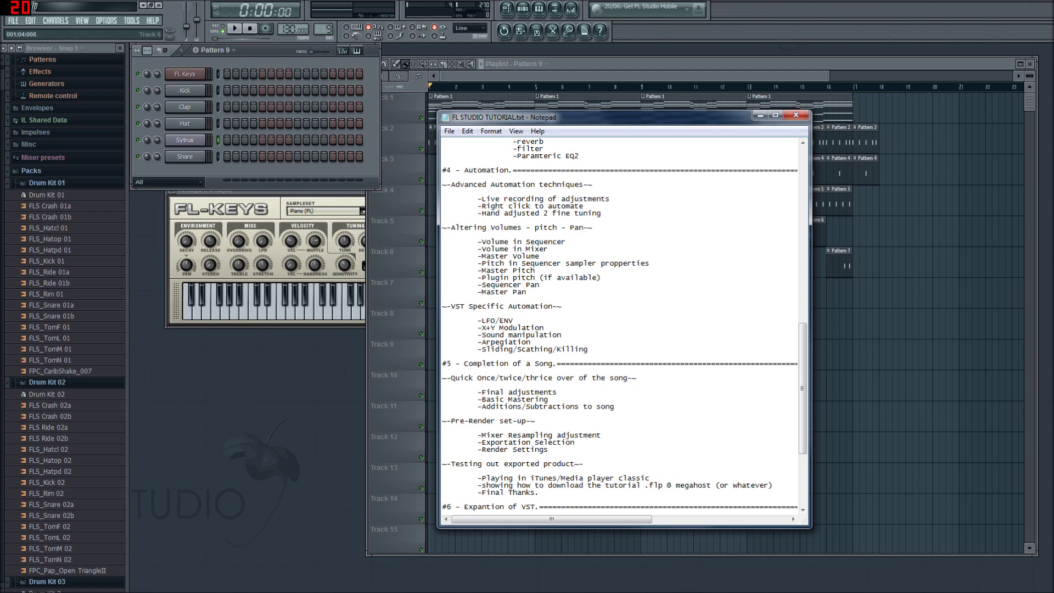
drag(709, 118, 1053, 401)
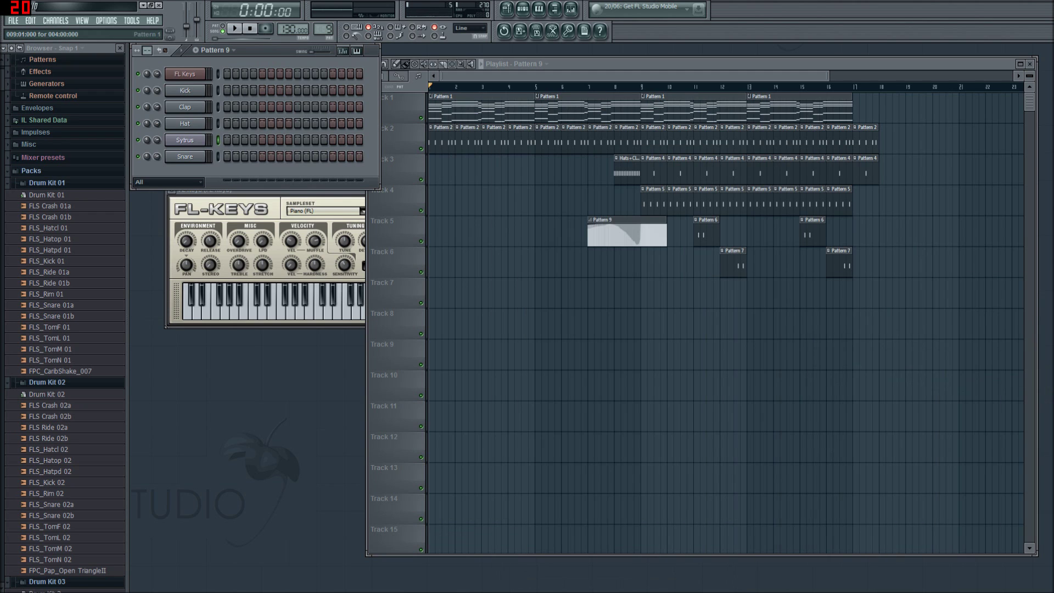